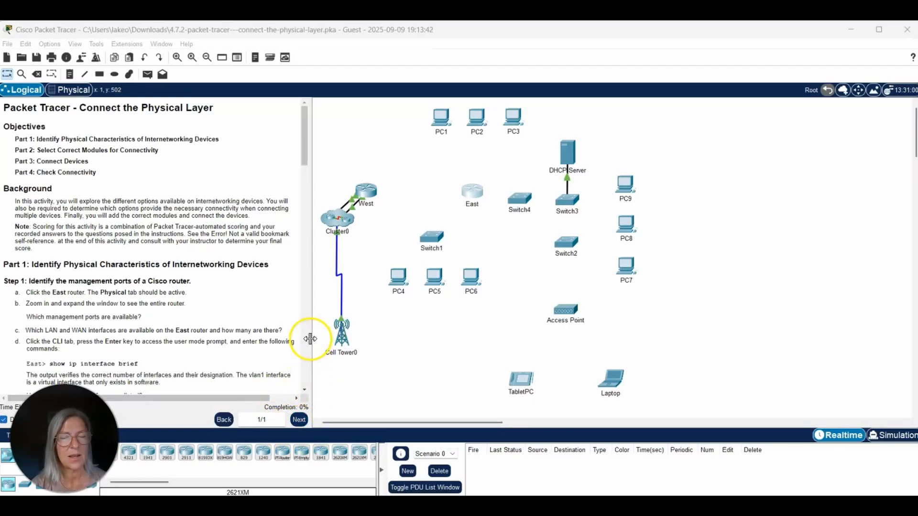
- Widen the instructions pane and highlight the Part 1 heading and the Step 1 heading about a Cisco router's management ports
left_click_drag(310, 339, 338, 340)
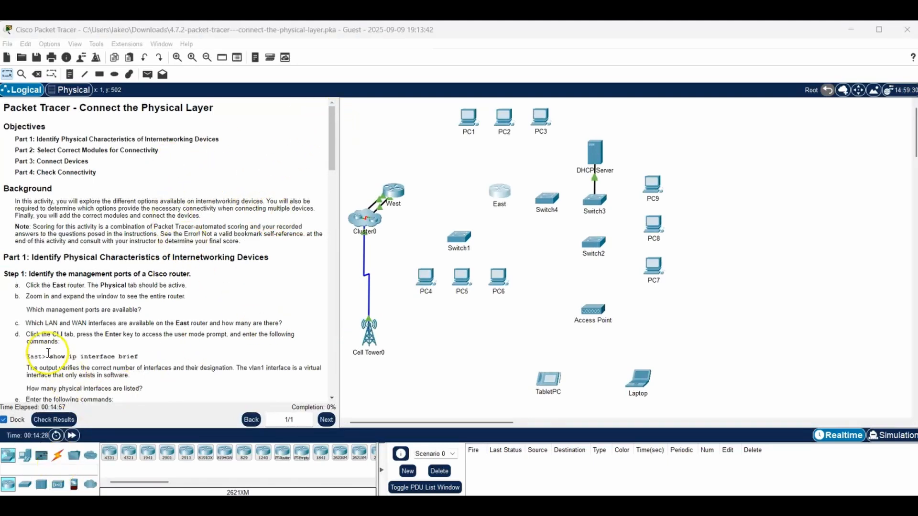
left_click_drag(30, 257, 273, 254)
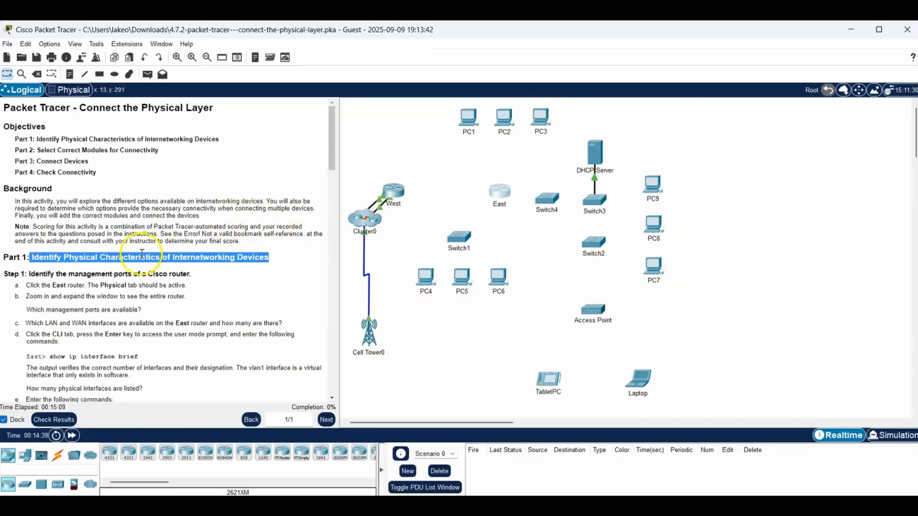
left_click_drag(25, 274, 194, 272)
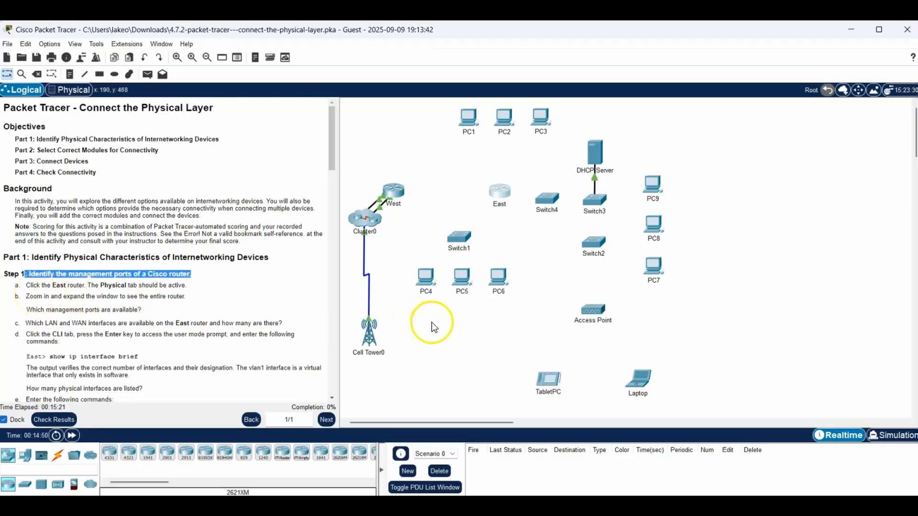
- Open the East router's physical view, enlarged to show the whole device, and examine its management, LAN and WAN ports
left_click(505, 193)
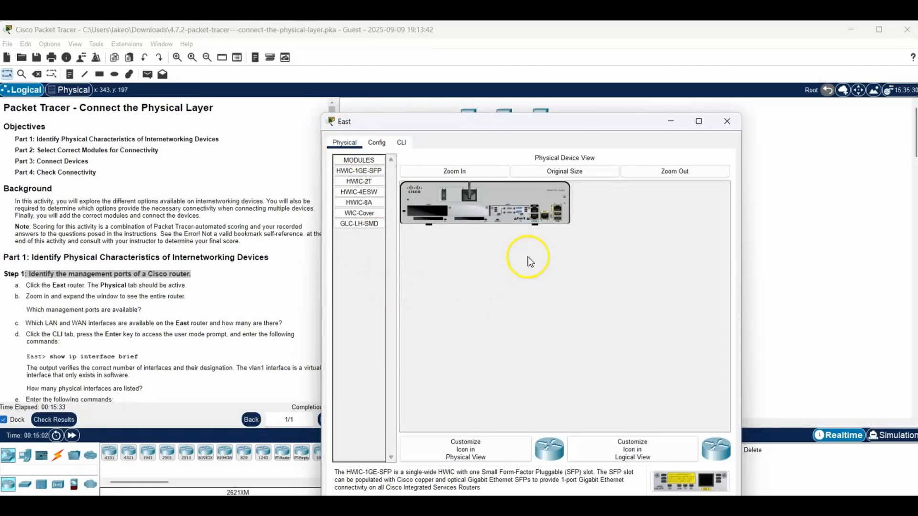
left_click(472, 171)
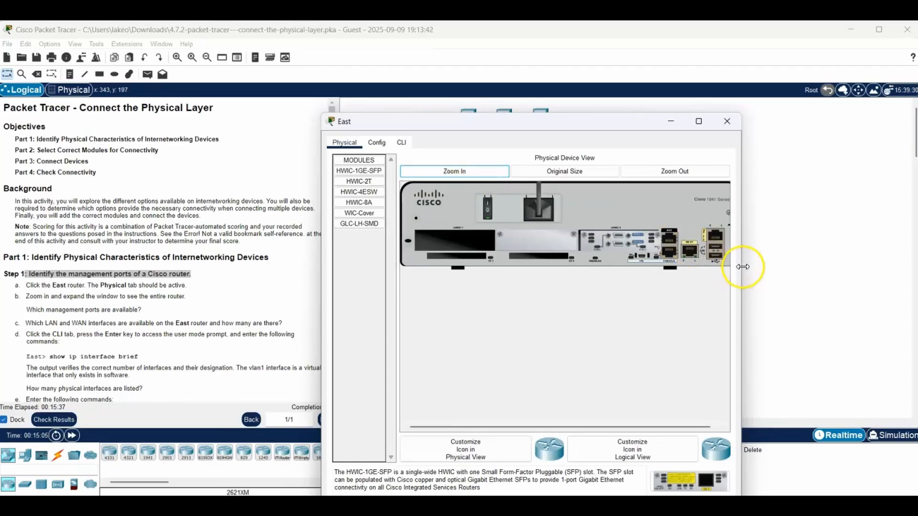
left_click_drag(741, 266, 834, 257)
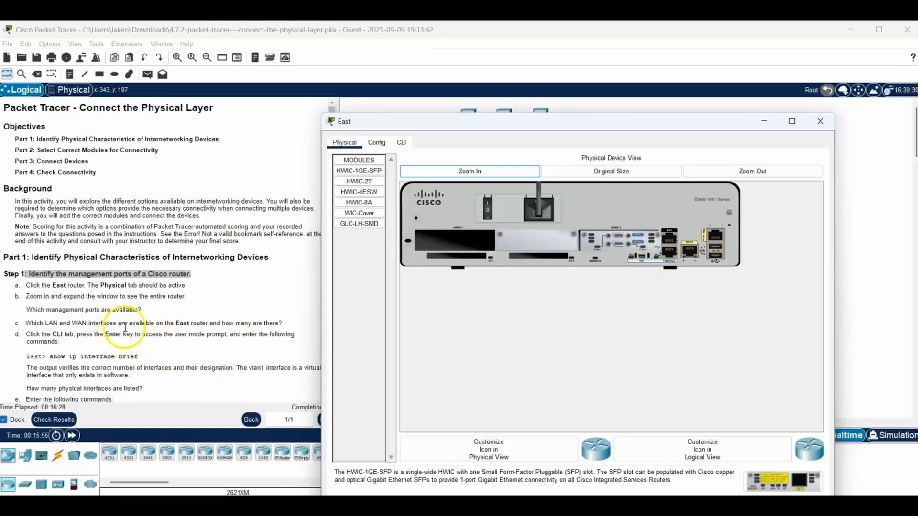
left_click(206, 321)
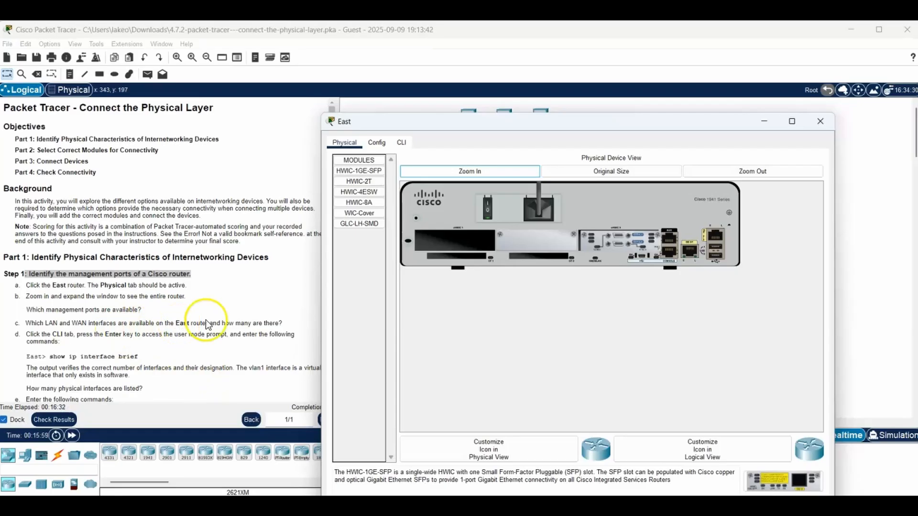
left_click(636, 264)
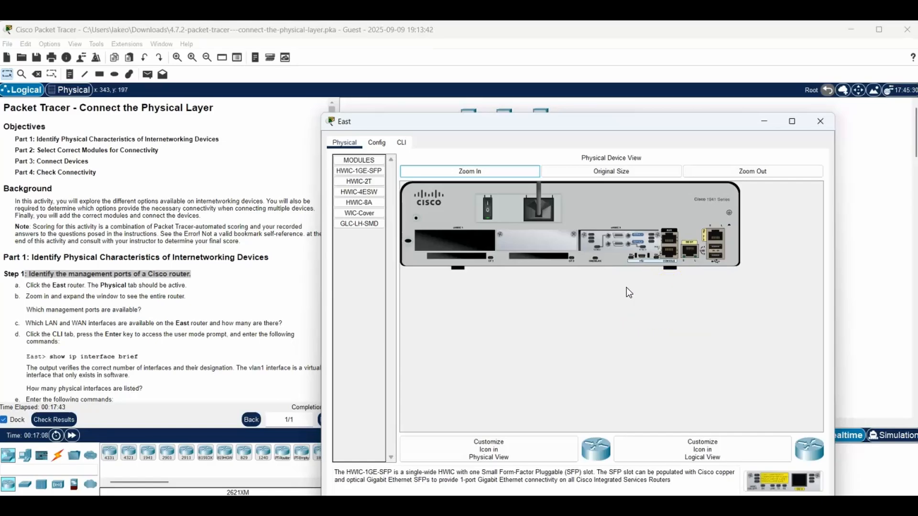
left_click(650, 278)
- Open the East router's command line, keep its window on top beside the instructions, and start a user-mode session
left_click_drag(21, 335, 82, 339)
left_click(498, 194)
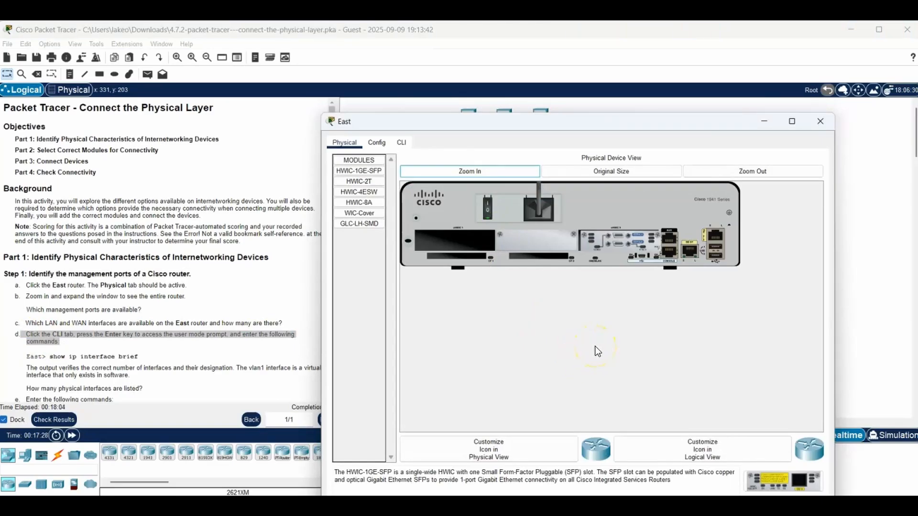
left_click(401, 142)
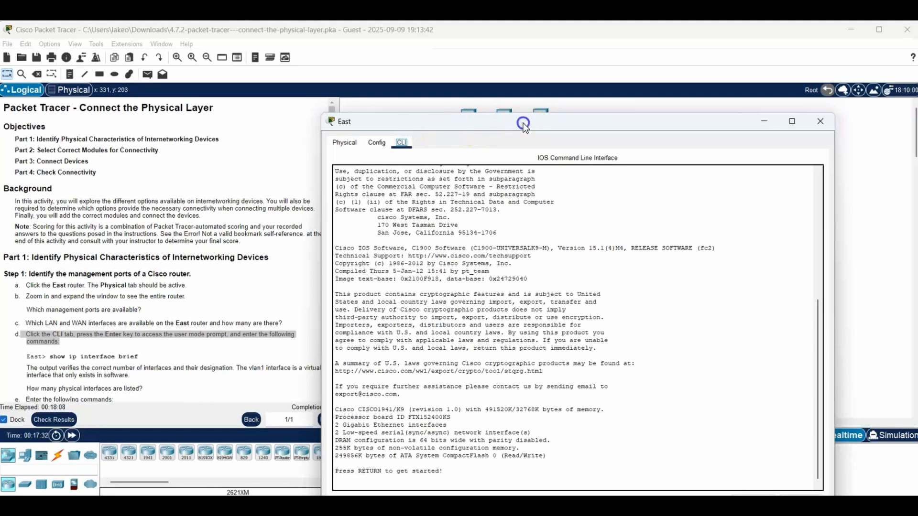
left_click_drag(523, 123, 590, 60)
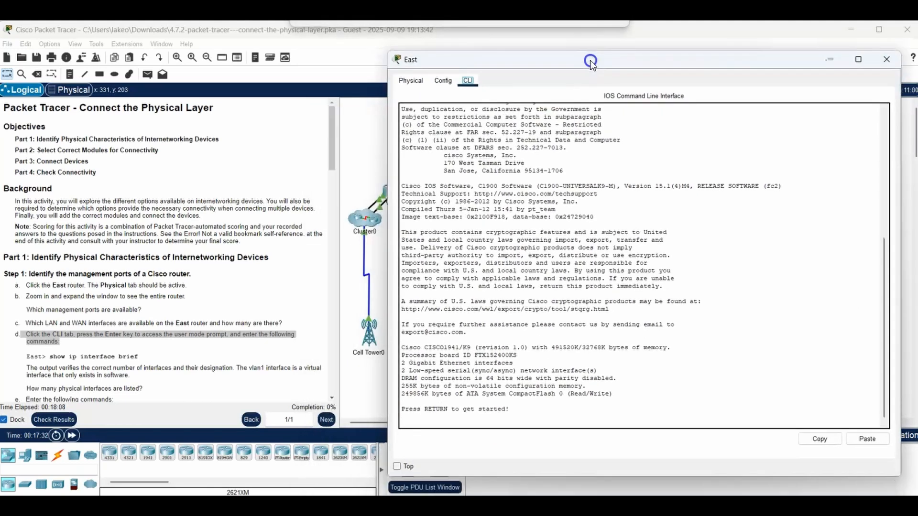
left_click(396, 467)
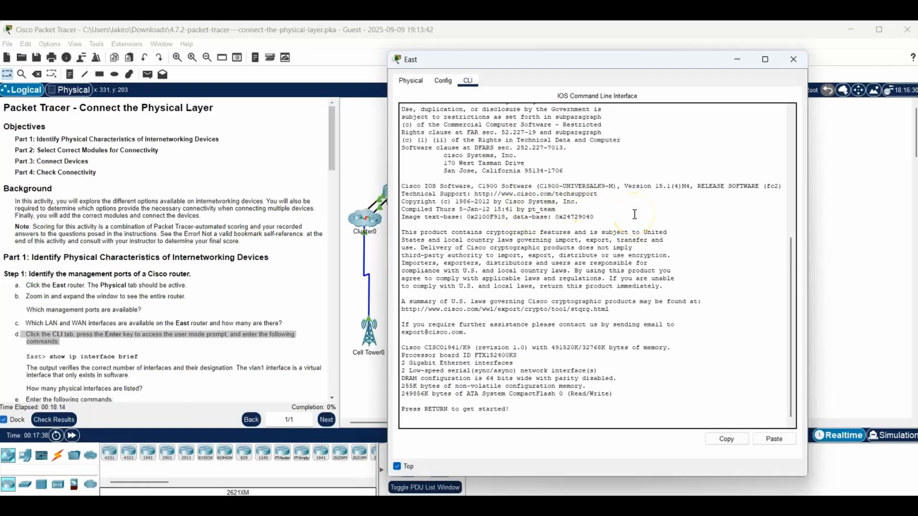
left_click(543, 411)
key("Return")
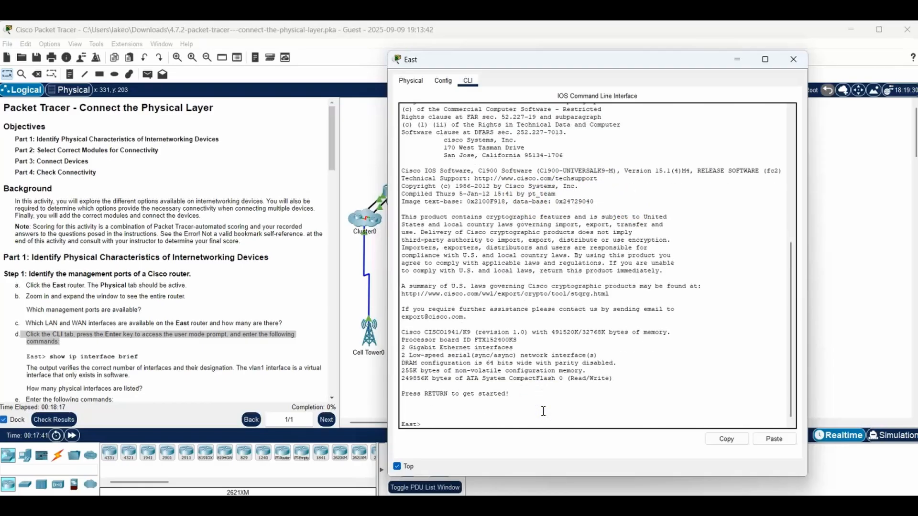
- Run show ip interface brief on the East router and highlight the GigabitEthernet and Serial interface lines
type("show ip interface brief")
key("Return")
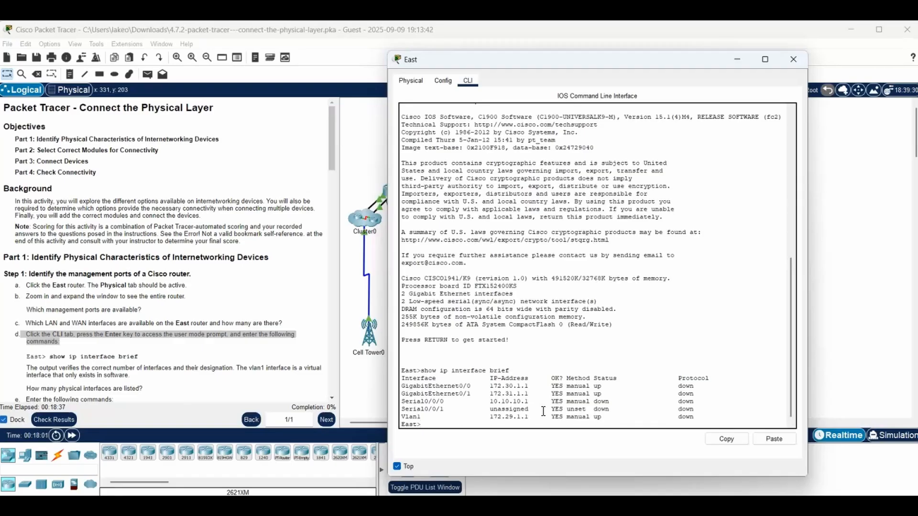
left_click_drag(403, 387, 695, 409)
left_click(431, 380)
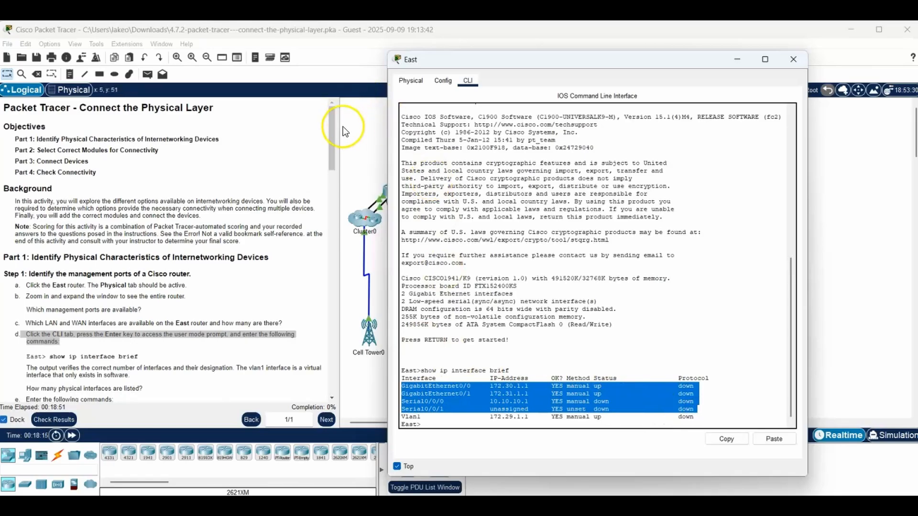
- Follow instruction e by running show interface gigabitethernet 0/0 on the East router, and highlight the interface's default bandwidth
left_click(334, 137)
left_click_drag(334, 136, 311, 194)
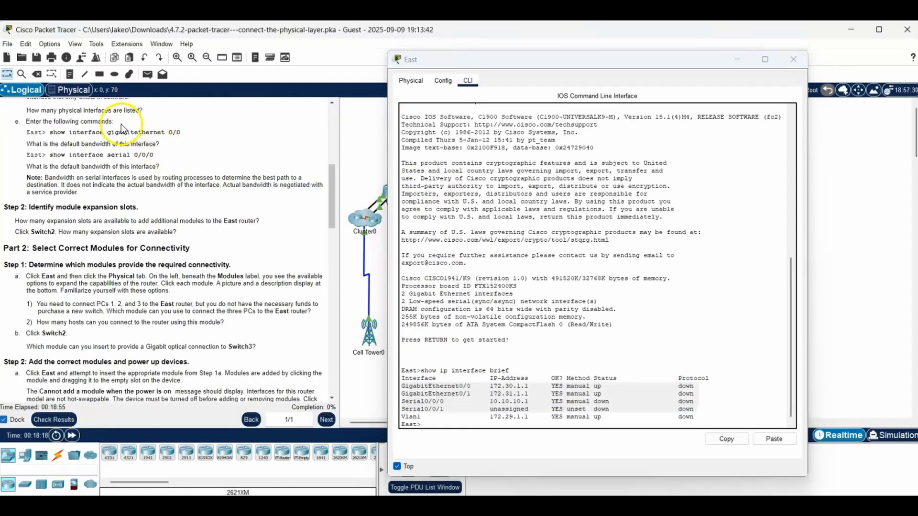
left_click_drag(119, 122, 26, 122)
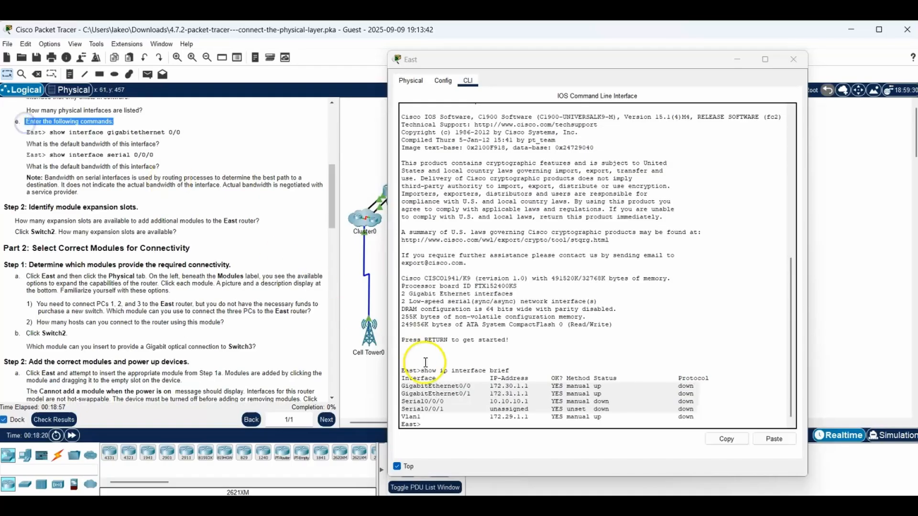
left_click(543, 420)
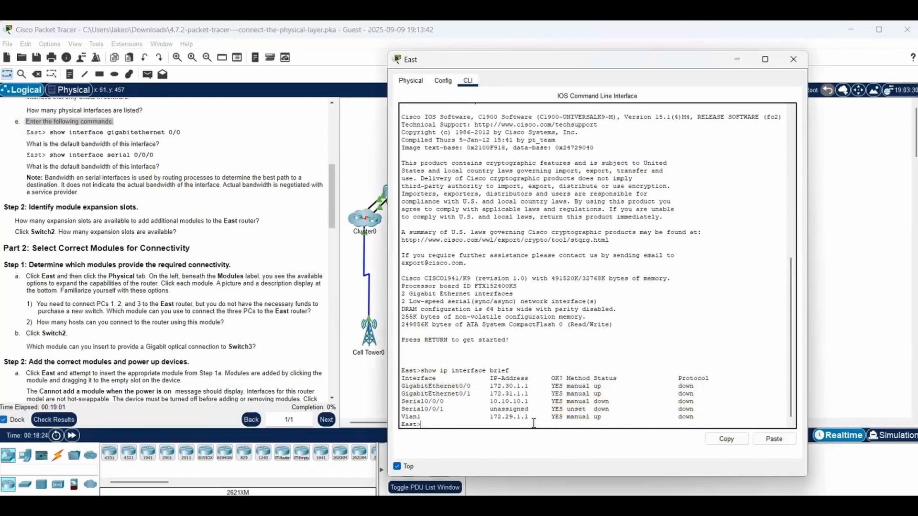
type("show interface gigabit")
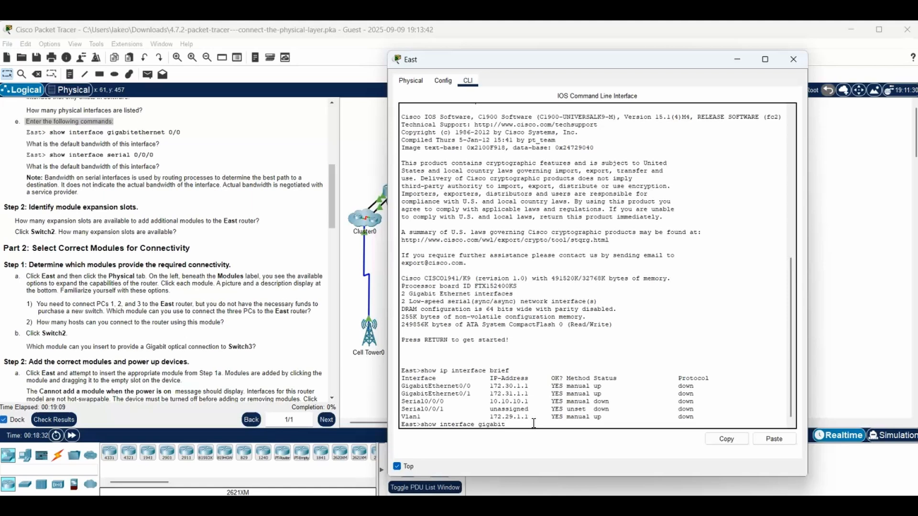
type("ethernet")
type("0/0")
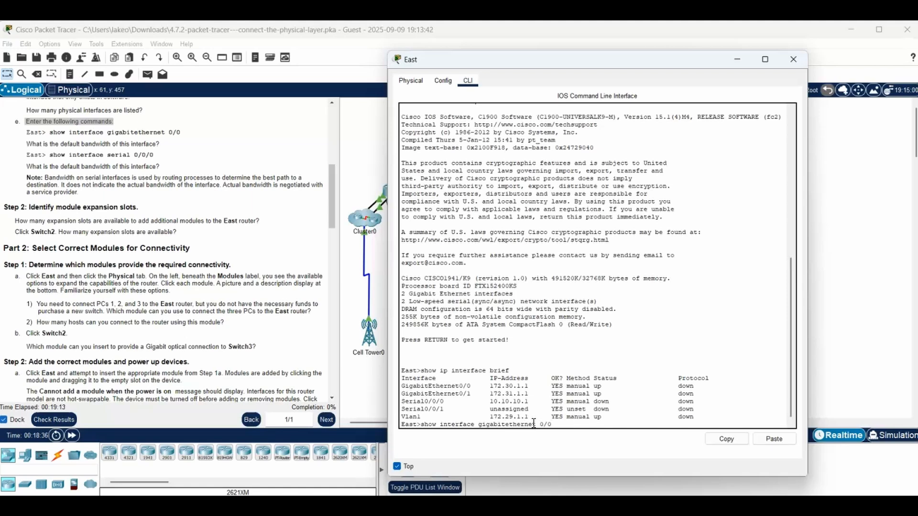
key("Return")
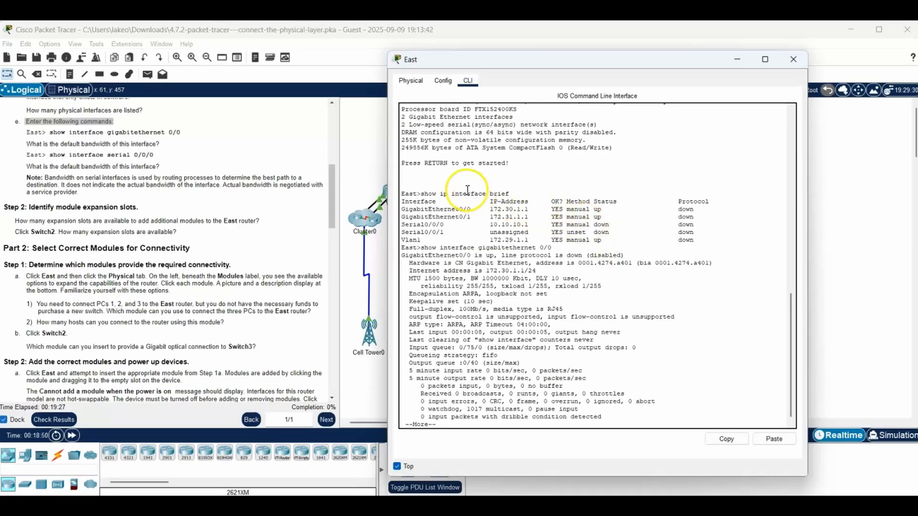
left_click_drag(421, 247, 556, 245)
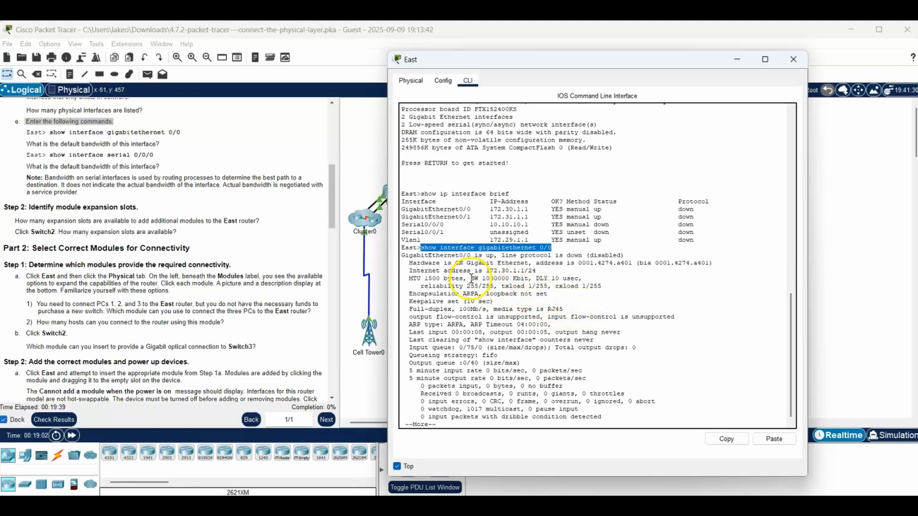
left_click_drag(472, 278, 529, 278)
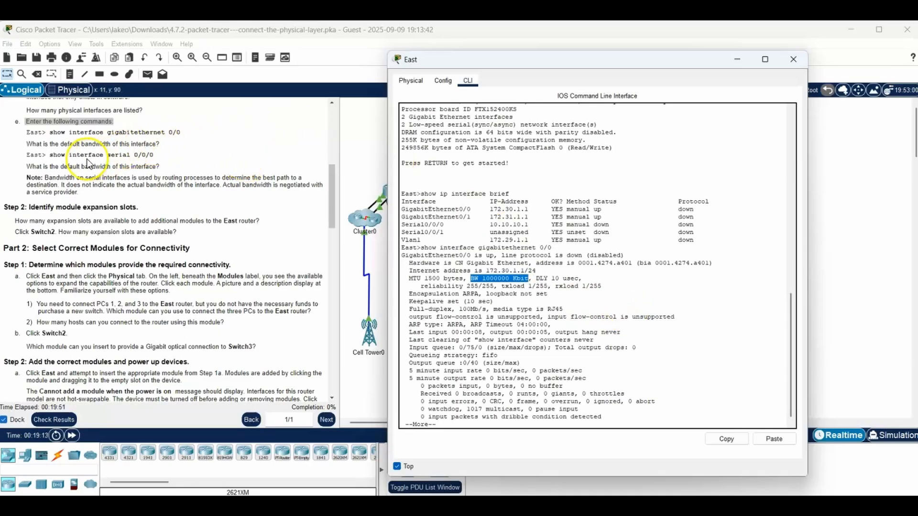
- Finish the paged output, run show interface serial 0/0/0 on the East router, and highlight the interface's default bandwidth
left_click_drag(50, 155, 174, 158)
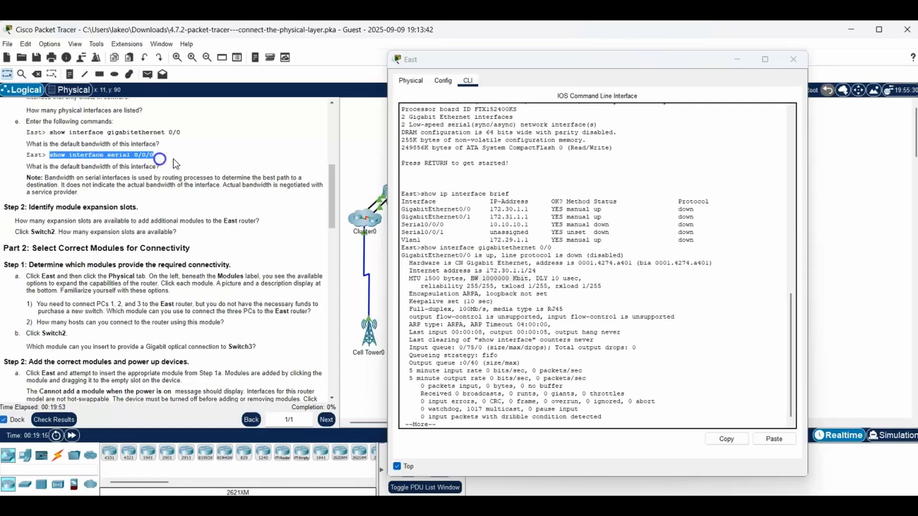
left_click(463, 423)
key("space")
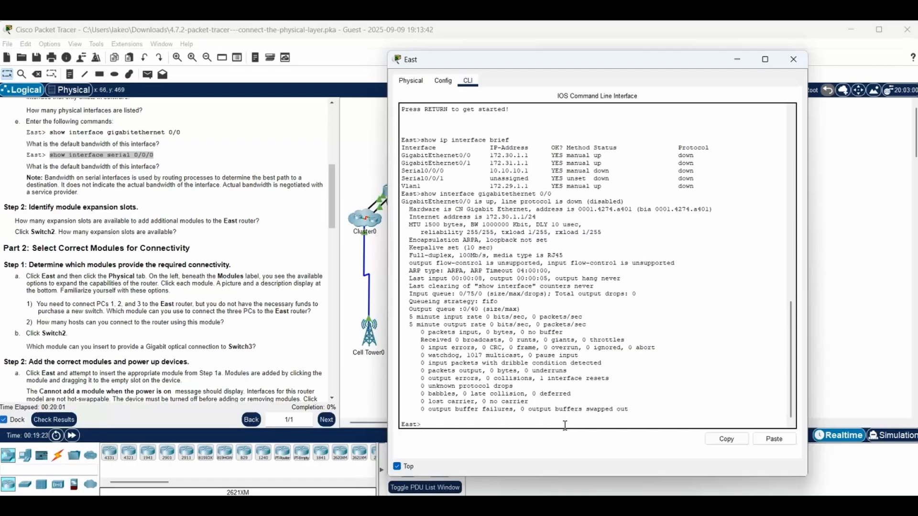
type("show interface serial 0/0/0")
key("Return")
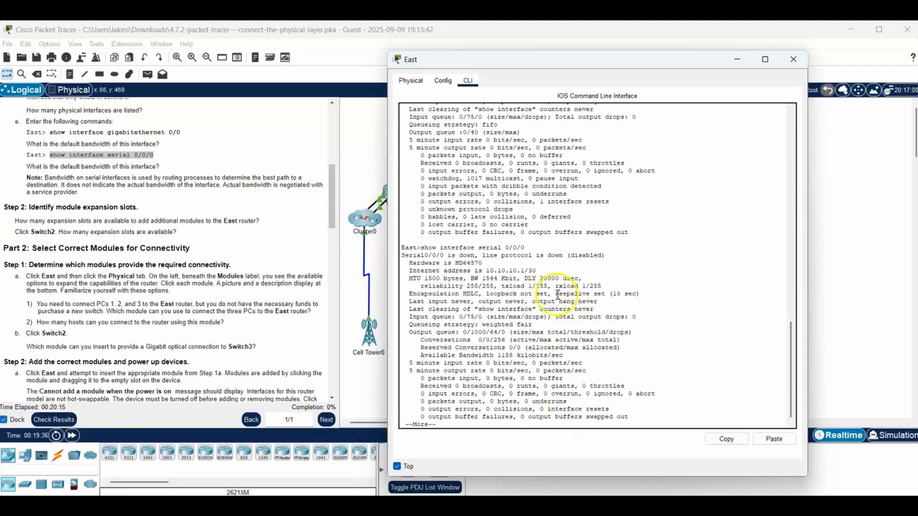
left_click_drag(421, 247, 528, 244)
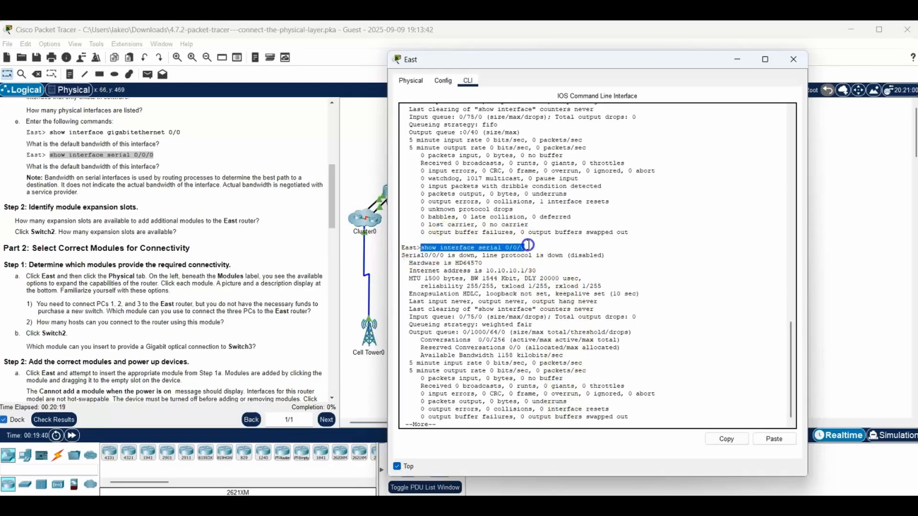
left_click_drag(471, 278, 515, 278)
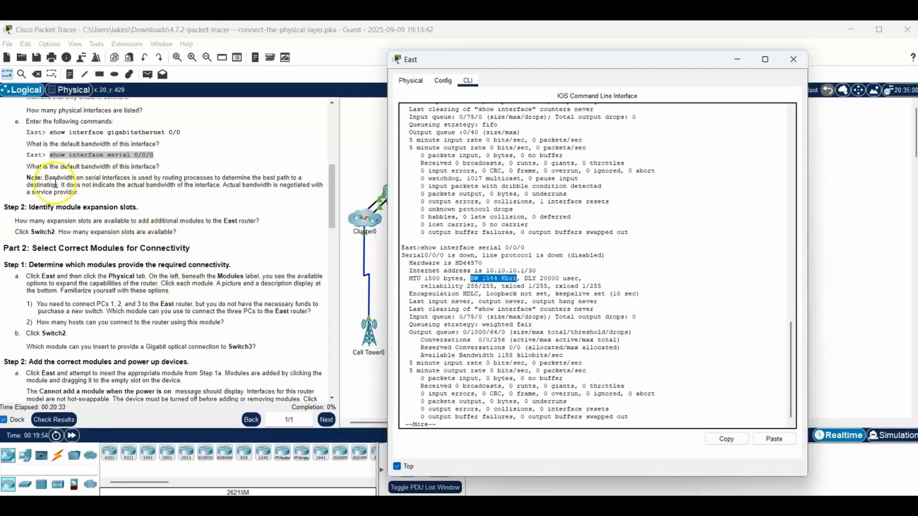
- Examine the expansion slots in the East router's physical view for Step 2, and close its window for the Switch2 question
left_click_drag(27, 207, 147, 210)
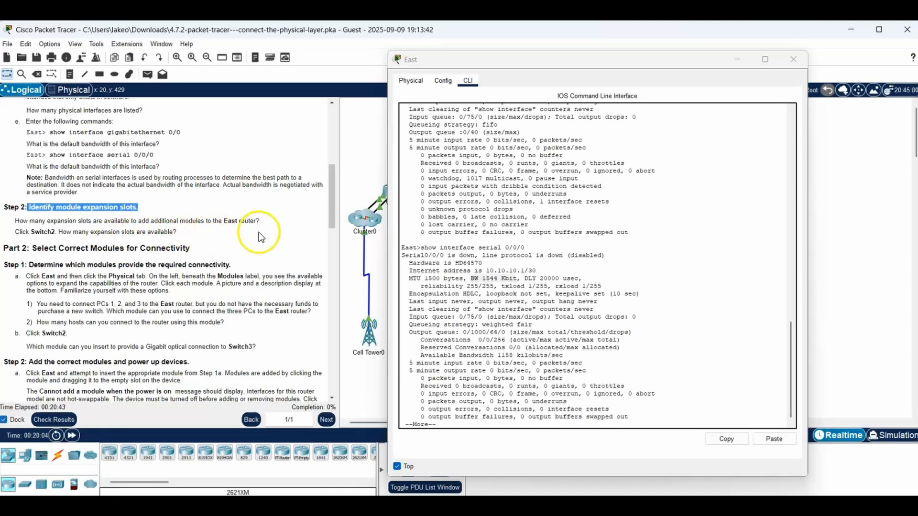
left_click(741, 60)
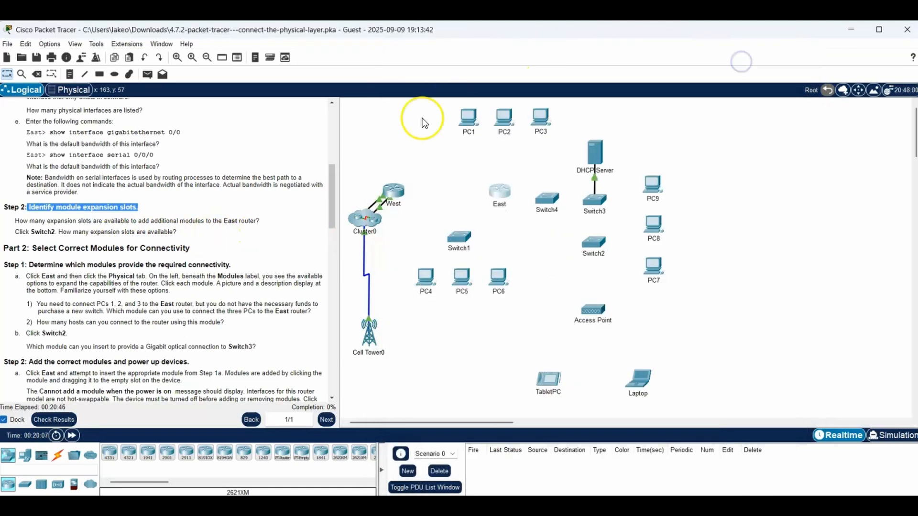
left_click(497, 181)
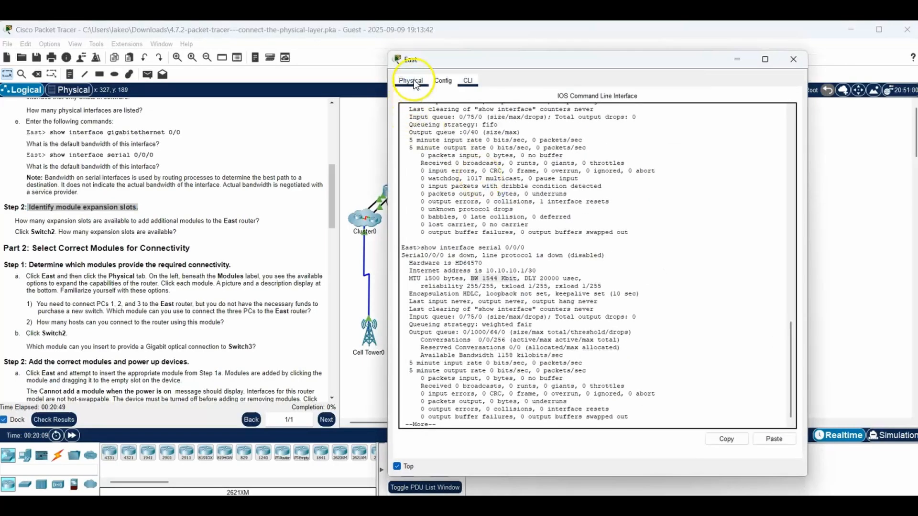
left_click(413, 81)
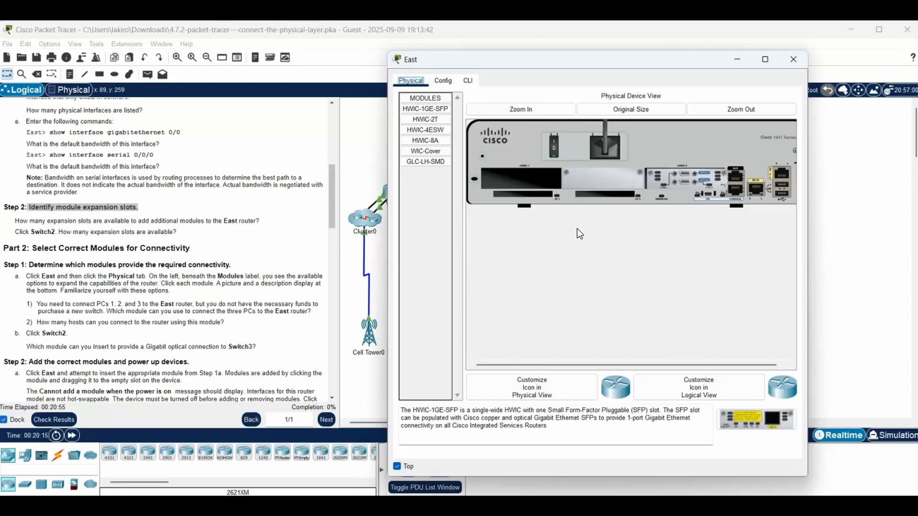
left_click(600, 255)
left_click(268, 223)
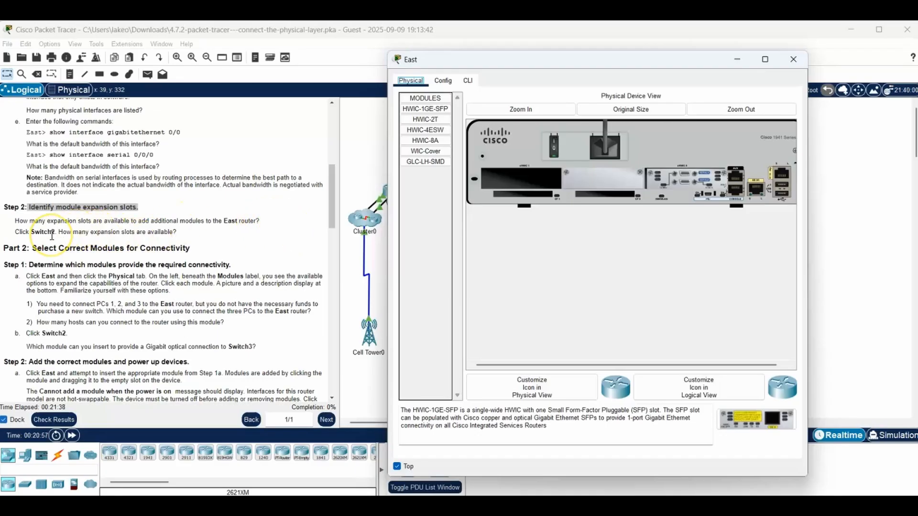
left_click_drag(14, 232, 186, 234)
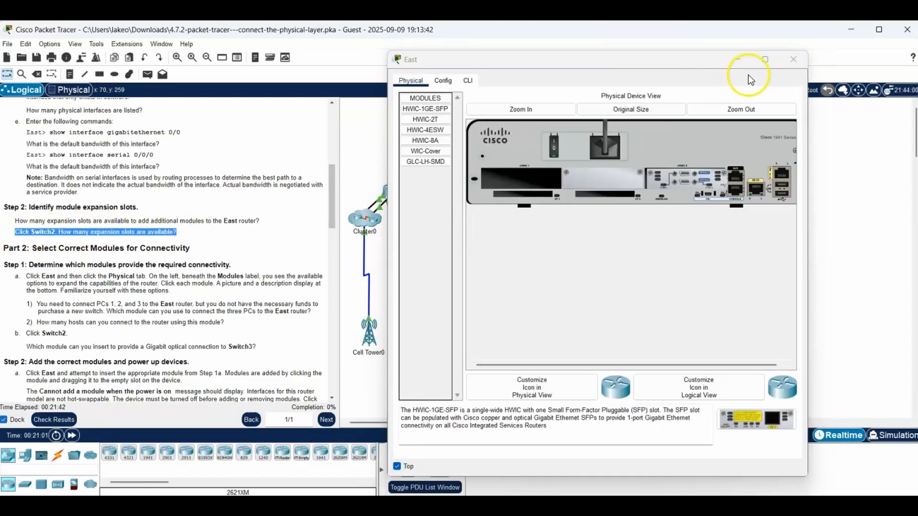
left_click(793, 59)
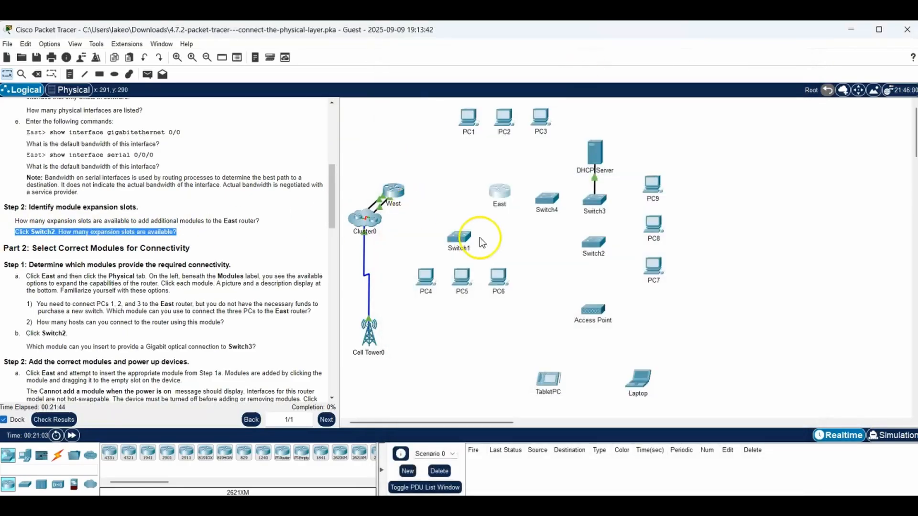
- Examine Switch2's expansion slots in its physical view, and continue to Part 2 of the instructions
left_click(592, 245)
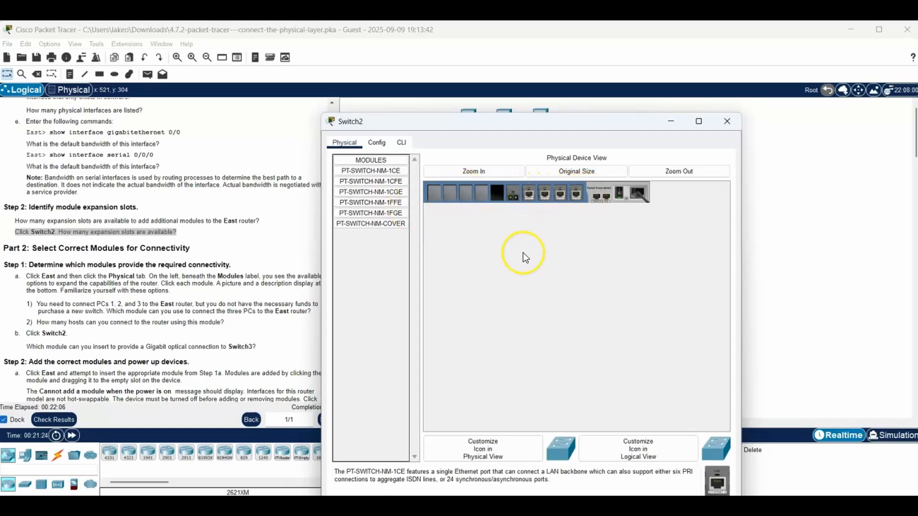
left_click_drag(497, 124, 625, 102)
left_click_drag(331, 180, 328, 209)
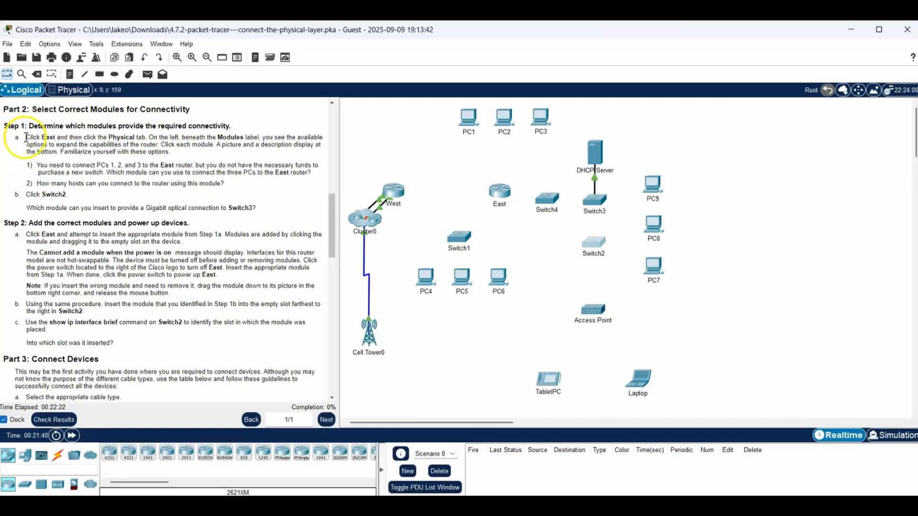
- Follow Part 2 Step 1a by opening the East router's physical view beside the instructions, and keep its window on top
left_click_drag(26, 137, 147, 137)
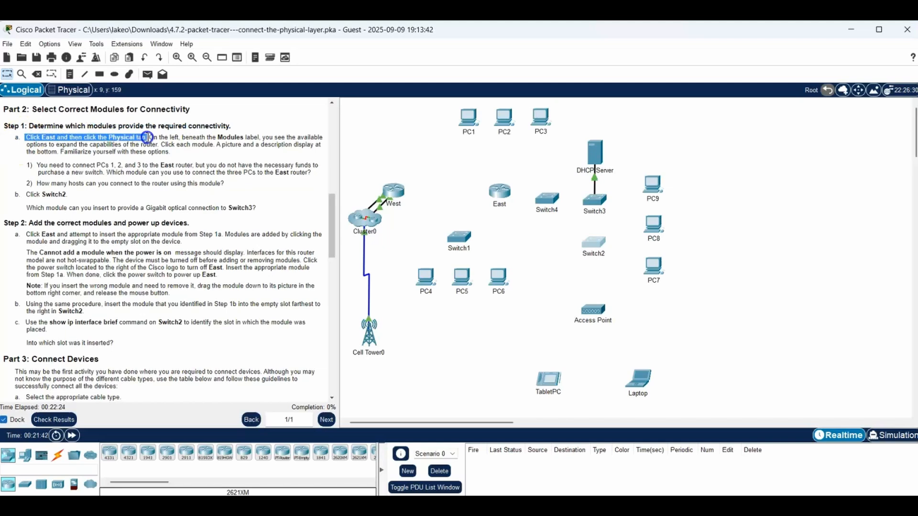
left_click(498, 196)
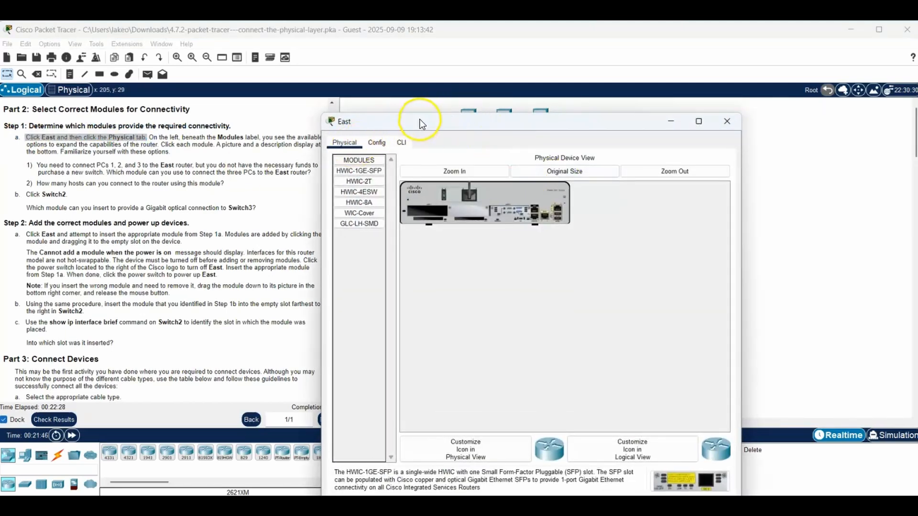
left_click_drag(420, 120, 536, 83)
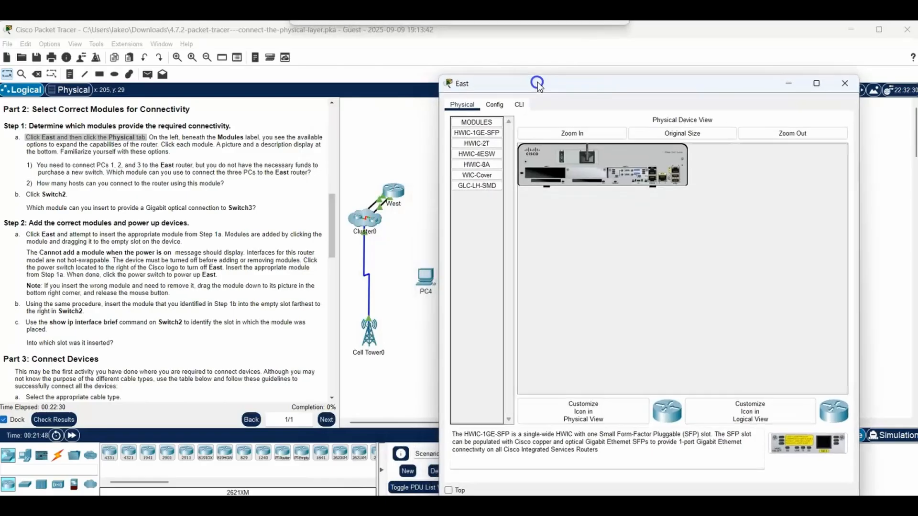
left_click(449, 491)
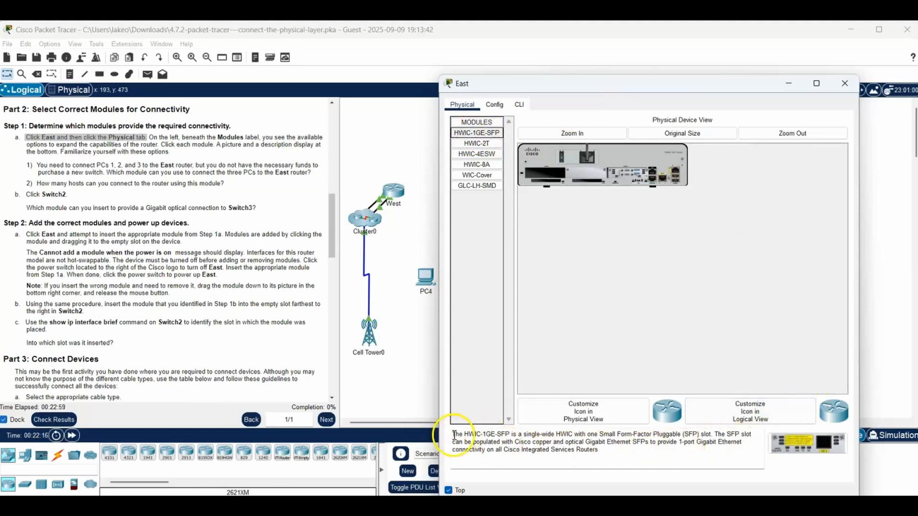
- Review the descriptions of the East router's modules, from HWIC-1GE-SFP through HWIC-2T, HWIC-4ESW, HWIC-8A and WIC-Cover to GLC-LH-SMD
left_click_drag(458, 438, 629, 451)
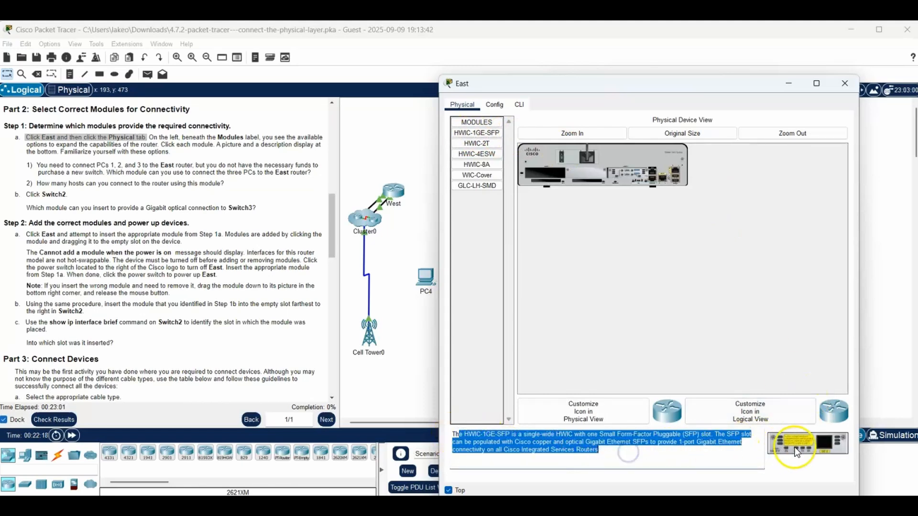
left_click(487, 142)
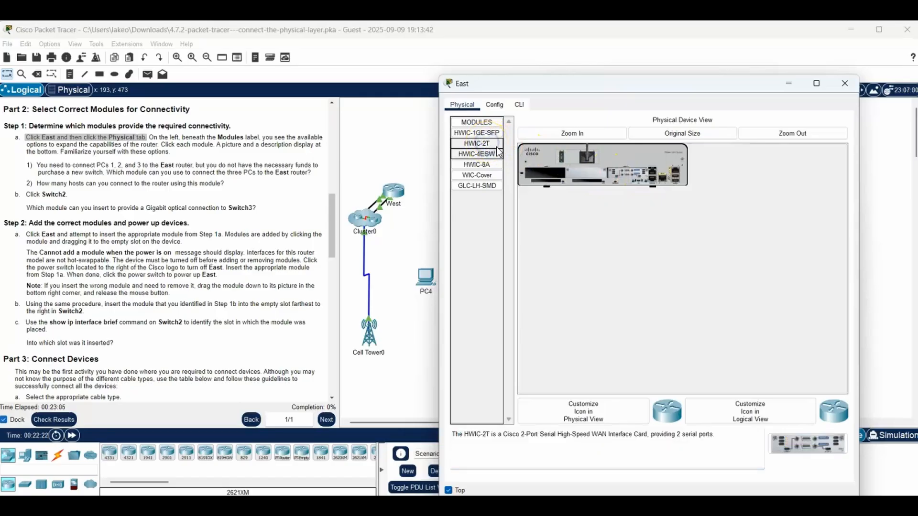
left_click(491, 434)
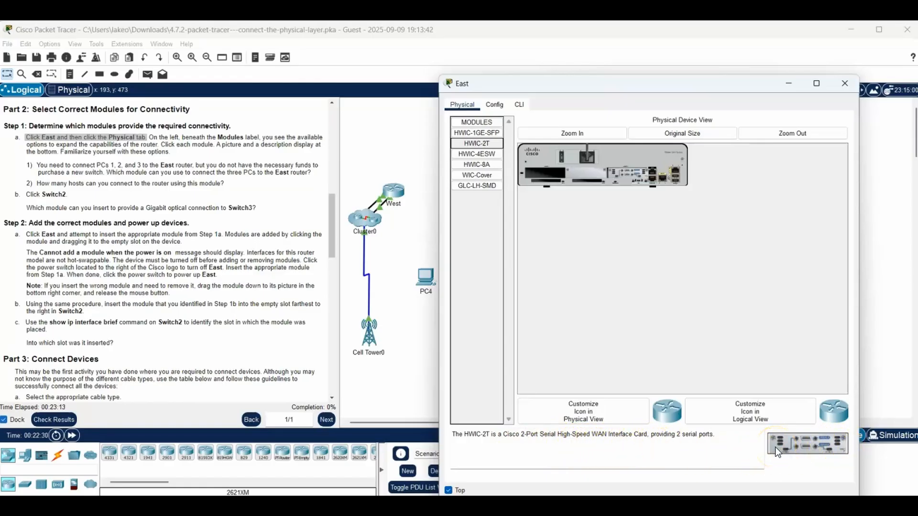
left_click(474, 154)
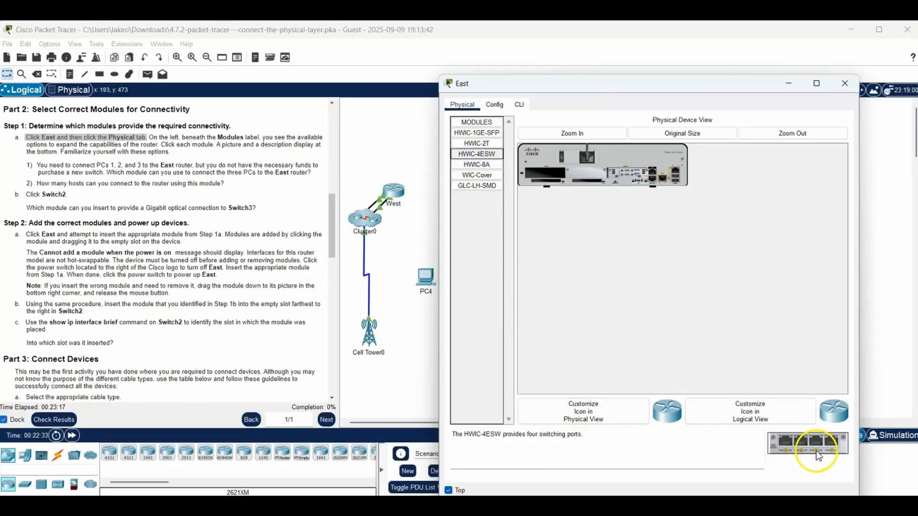
left_click(489, 165)
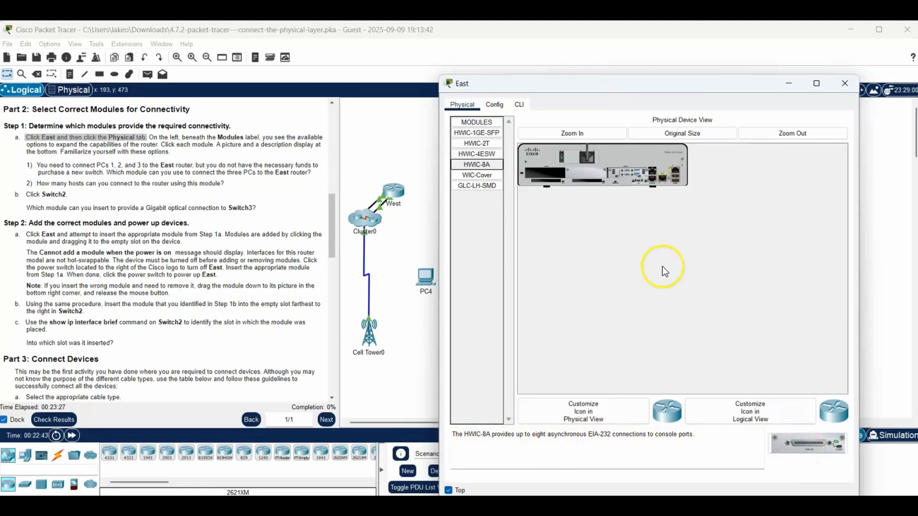
left_click(490, 176)
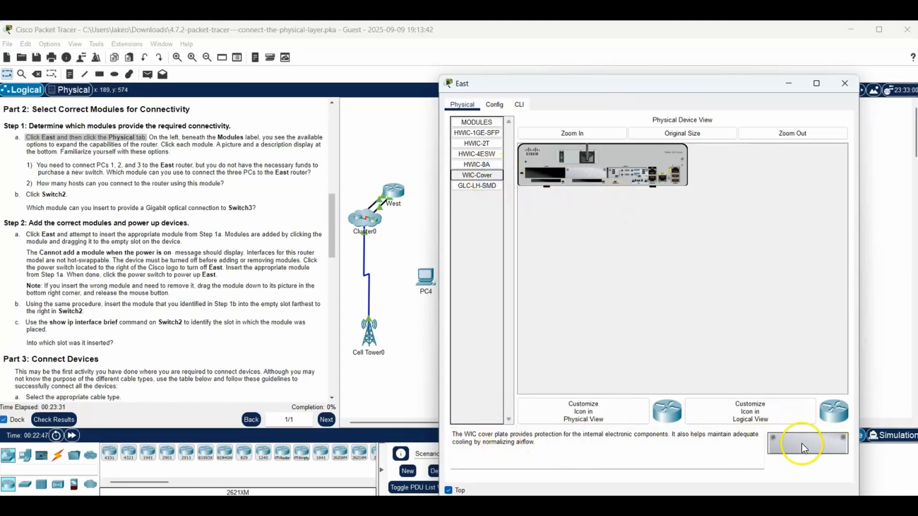
left_click(479, 186)
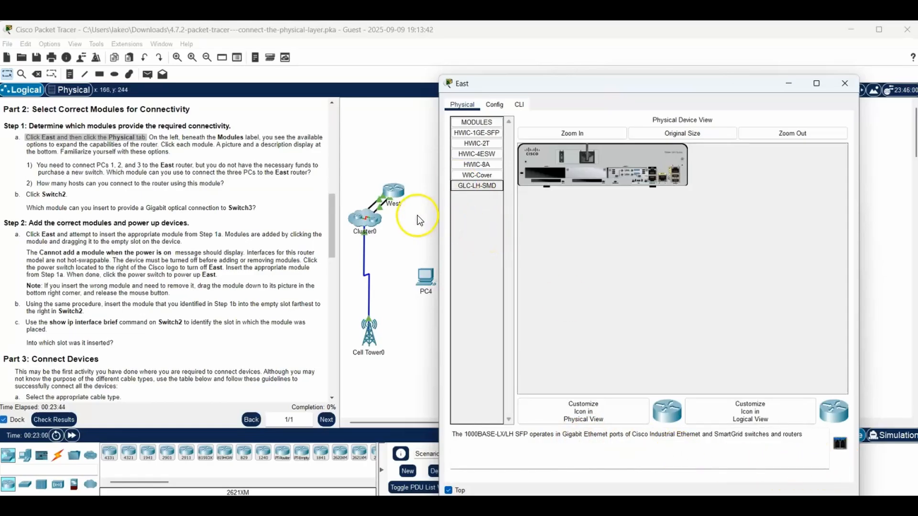
- Highlight the questions about connecting PCs 1, 2 and 3 to East, and check the HWIC-1GE-SFP and HWIC-4ESW module descriptions for the answers
left_click_drag(26, 165, 318, 175)
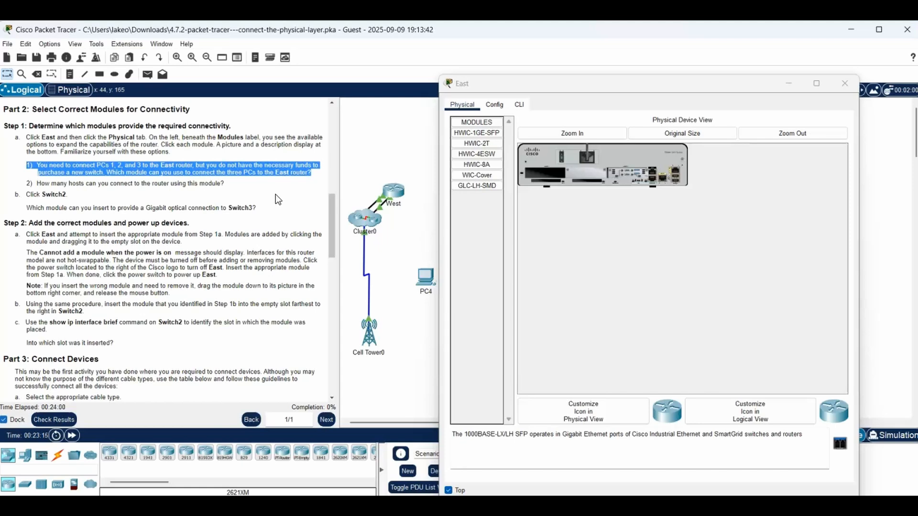
left_click(416, 200)
left_click(486, 134)
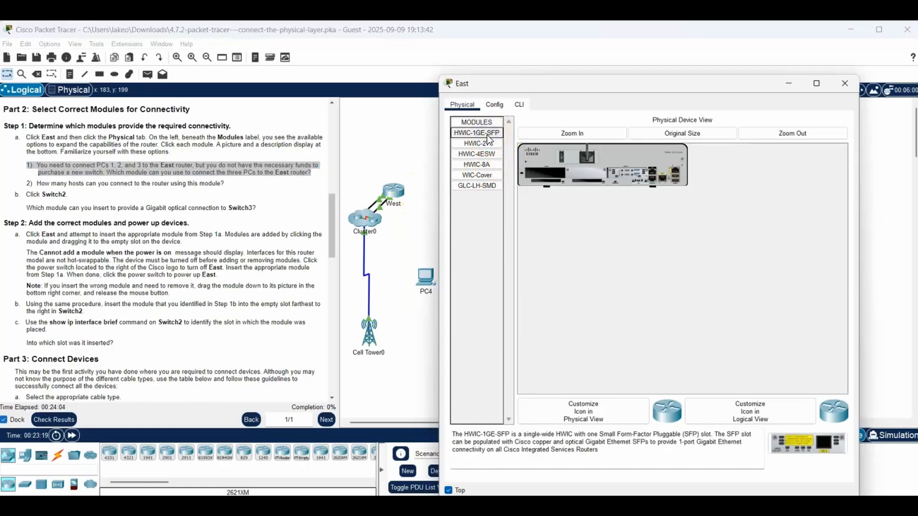
left_click(480, 154)
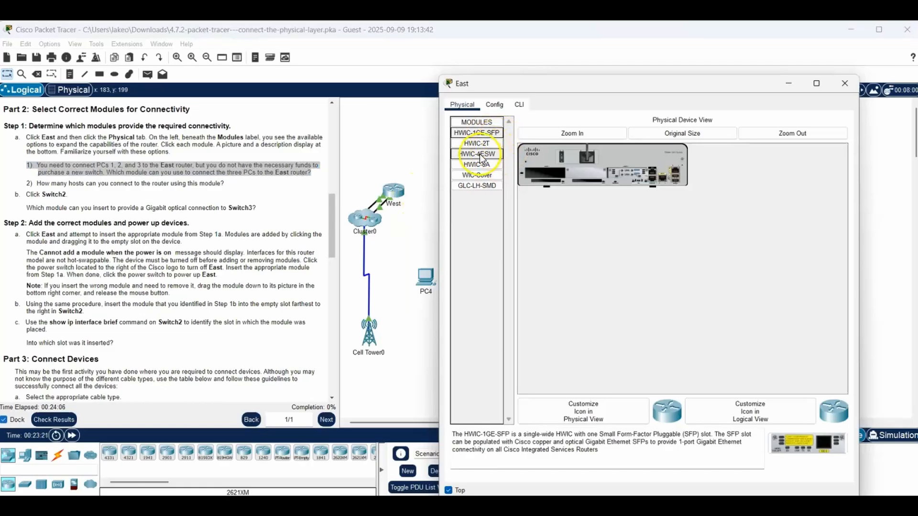
left_click(468, 156)
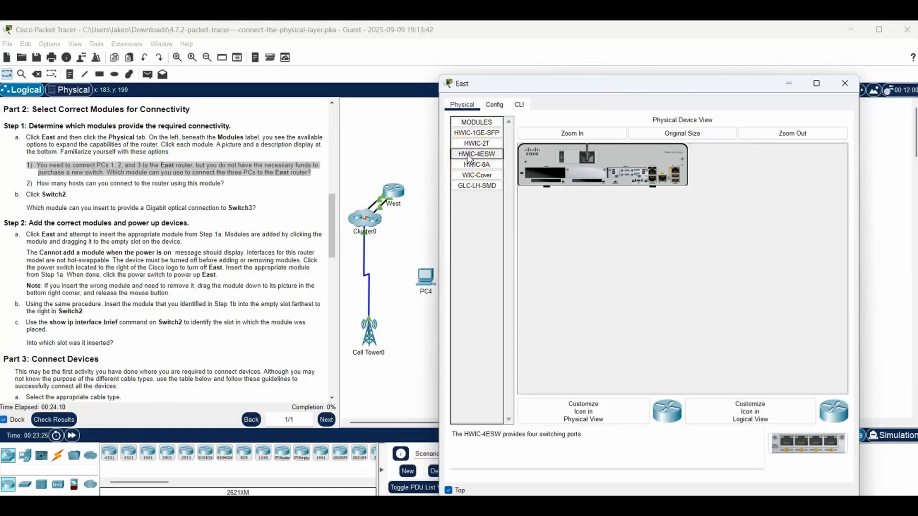
left_click(541, 443)
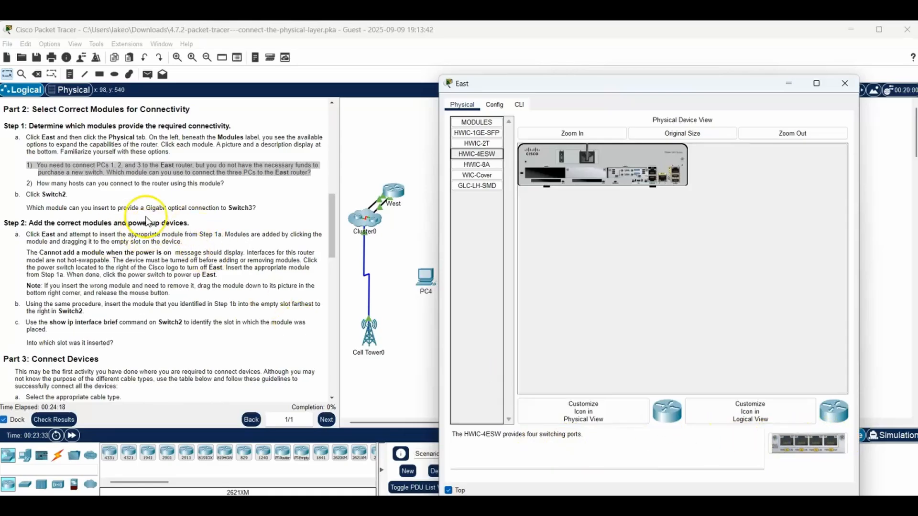
left_click_drag(38, 183, 228, 186)
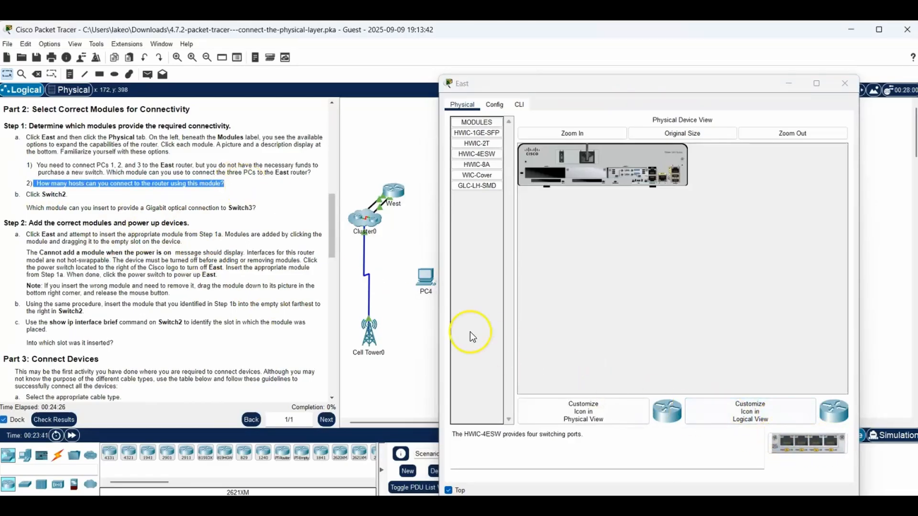
- Follow instruction b by minimizing the East window and comparing Switch2's modules, and highlight the Gigabit optical connectivity text for PT-SWITCH-NM-1FGE
left_click_drag(24, 194, 69, 197)
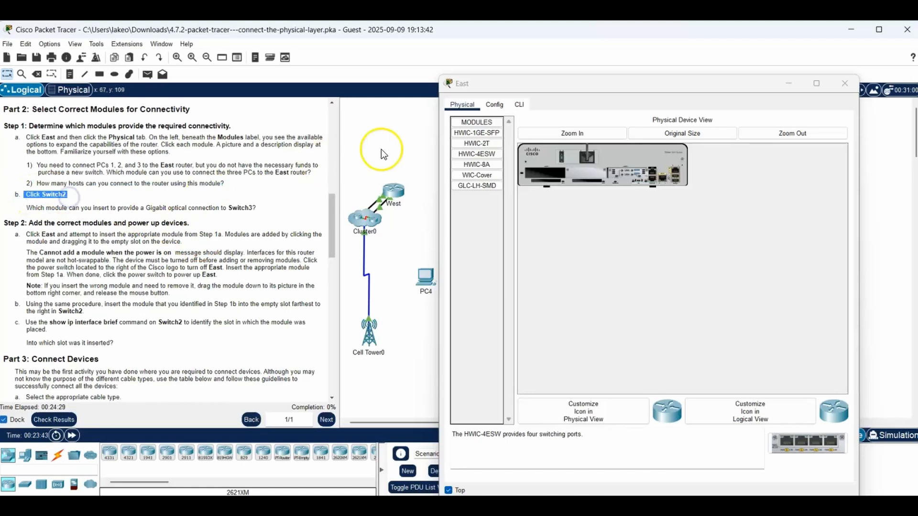
left_click(399, 133)
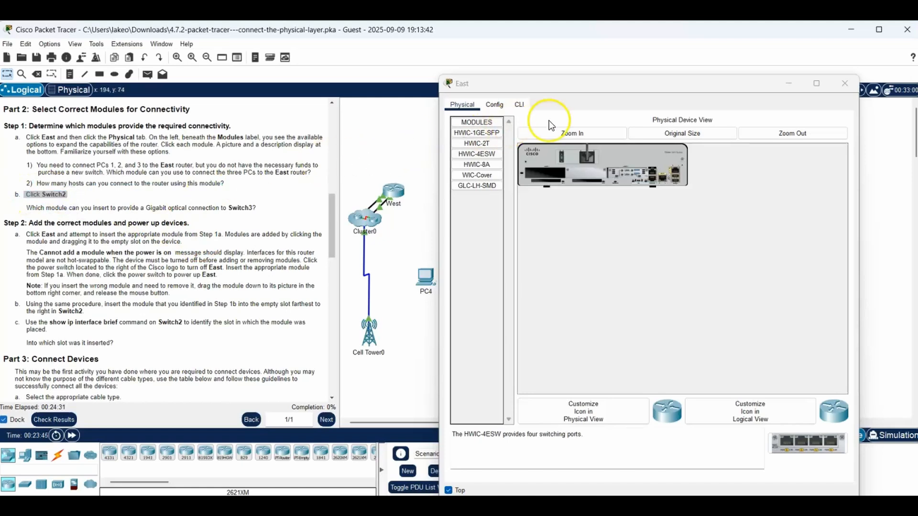
left_click(788, 83)
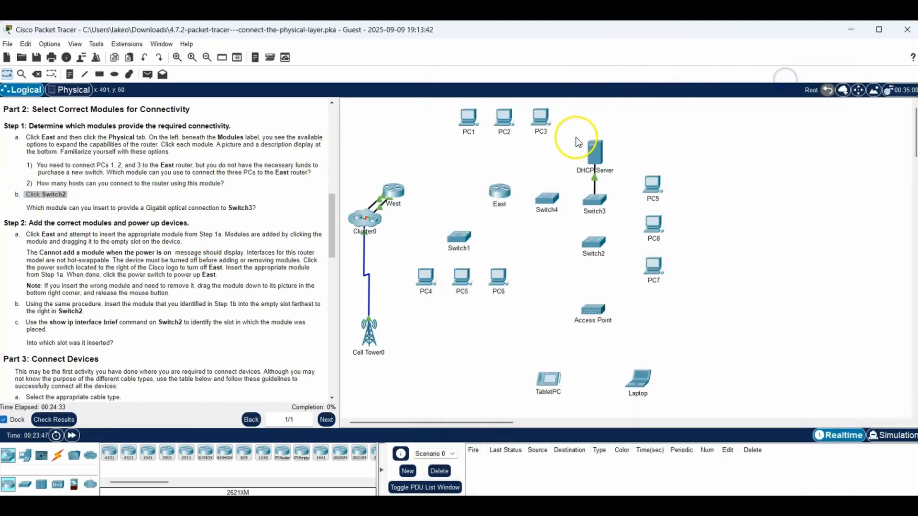
left_click(596, 206)
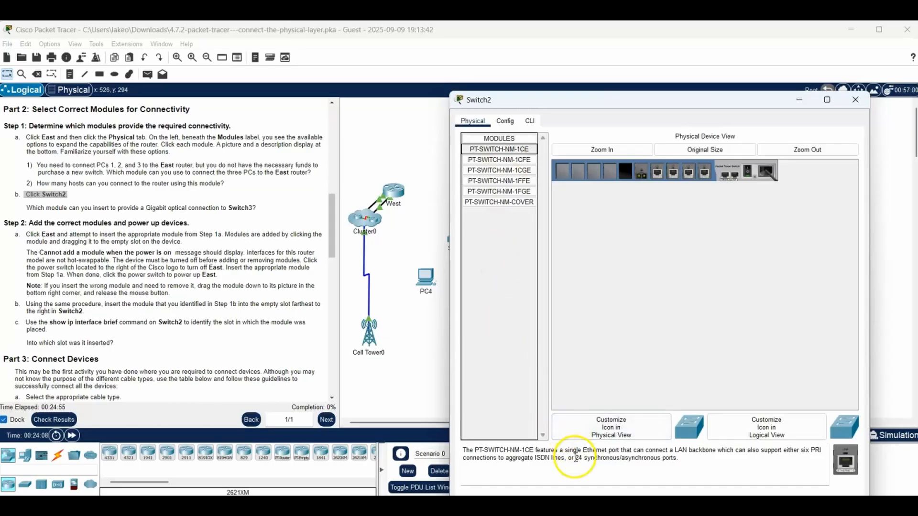
left_click(522, 162)
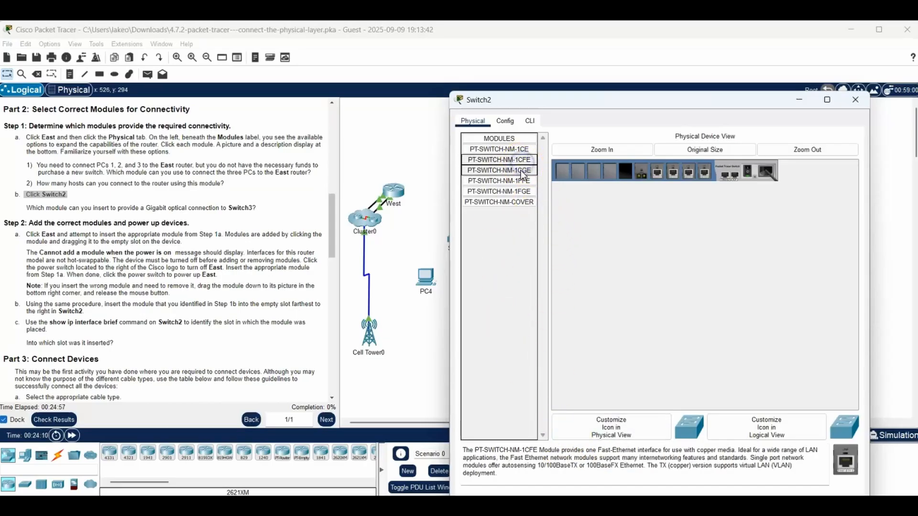
left_click(521, 191)
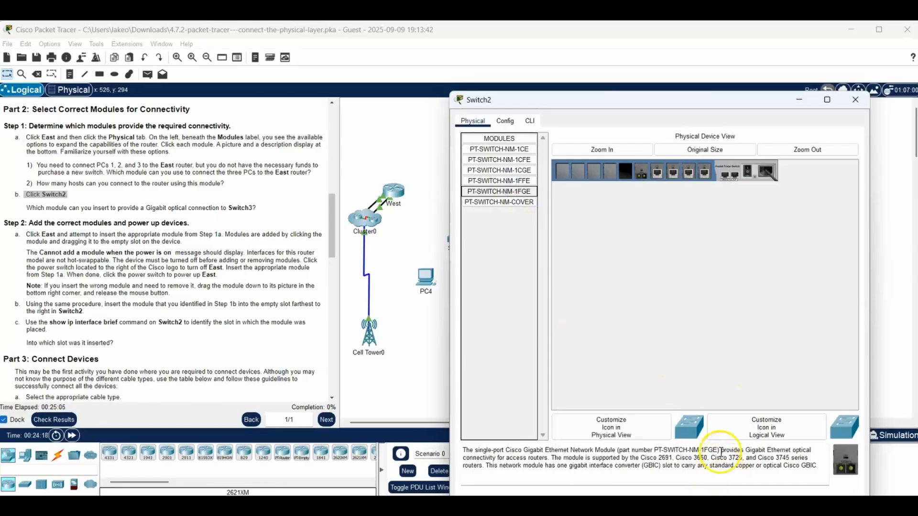
left_click_drag(721, 452, 813, 455)
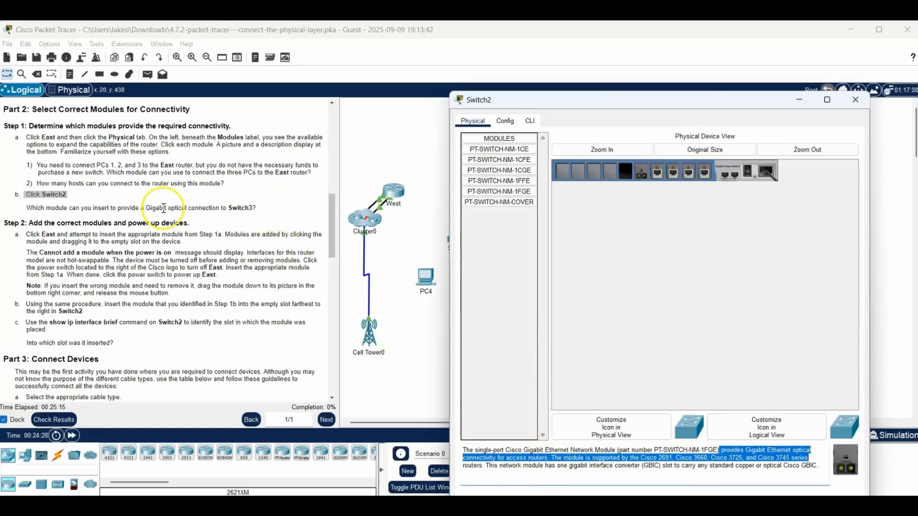
- Highlight the Step 2 heading, and try to insert the HWIC-4ESW module into the East router's empty slot while its power is on
left_click_drag(28, 222, 194, 224)
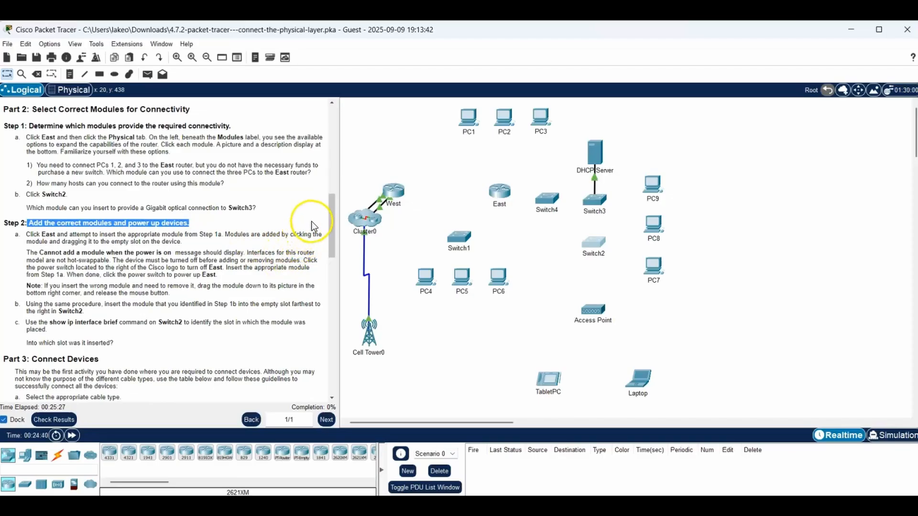
left_click(500, 194)
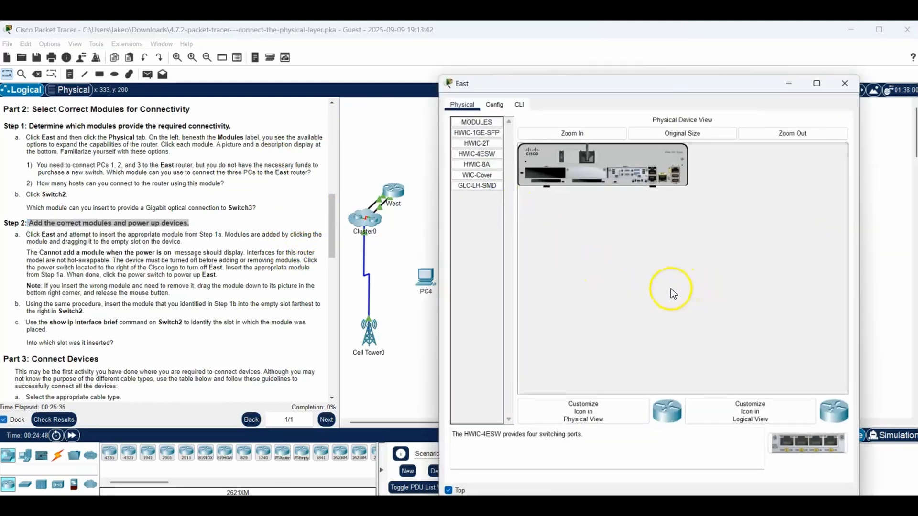
left_click(487, 154)
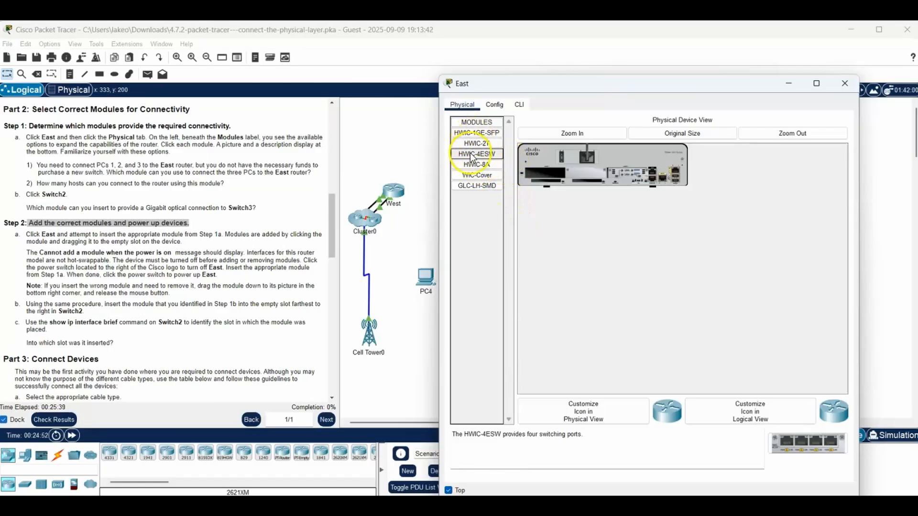
left_click_drag(487, 155, 546, 176)
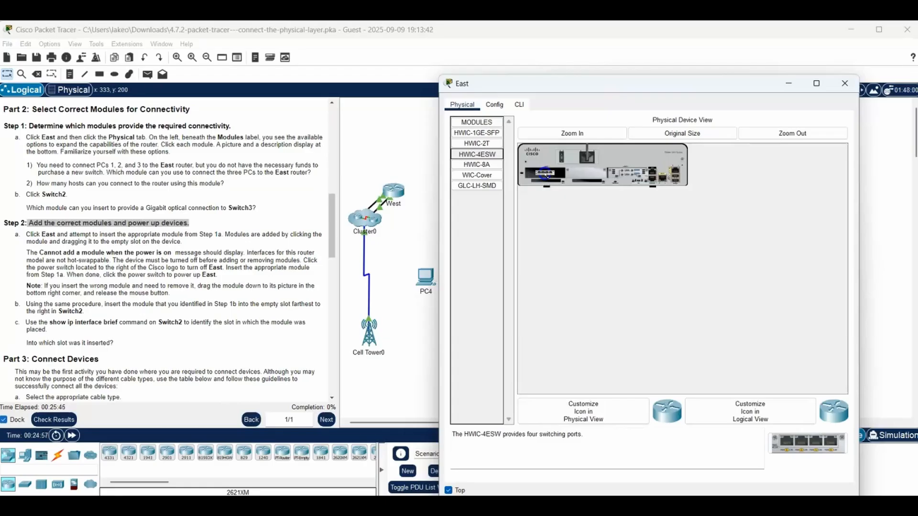
left_click_drag(546, 175, 545, 173)
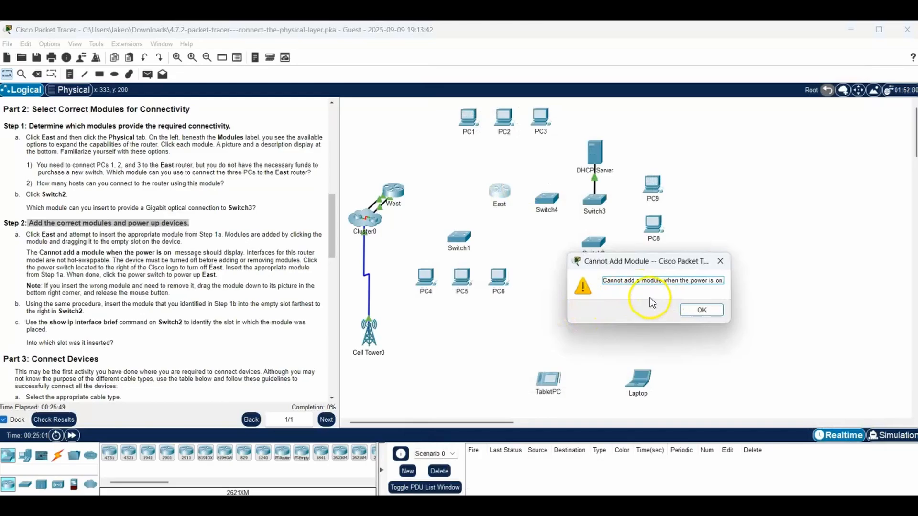
left_click(701, 311)
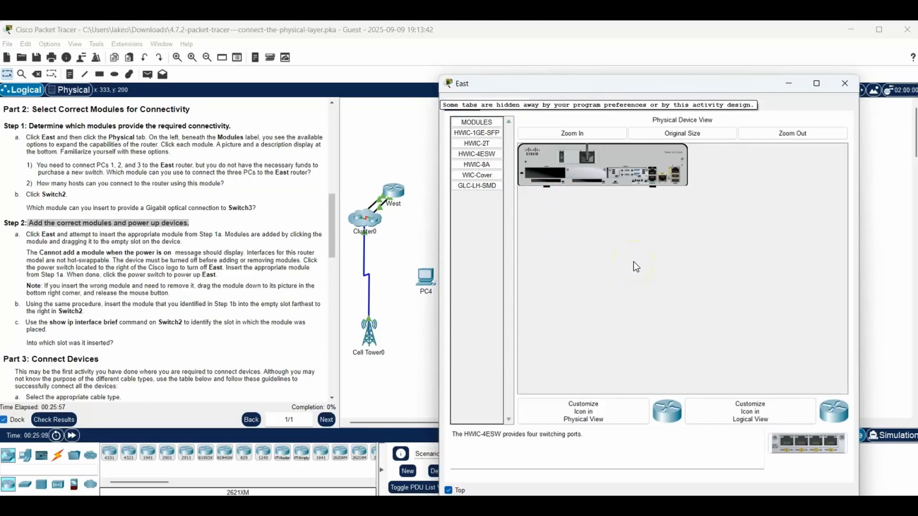
- Power off the East router in an enlarged physical view, and insert the HWIC-4ESW module into its empty slot
left_click(576, 133)
left_click(535, 134)
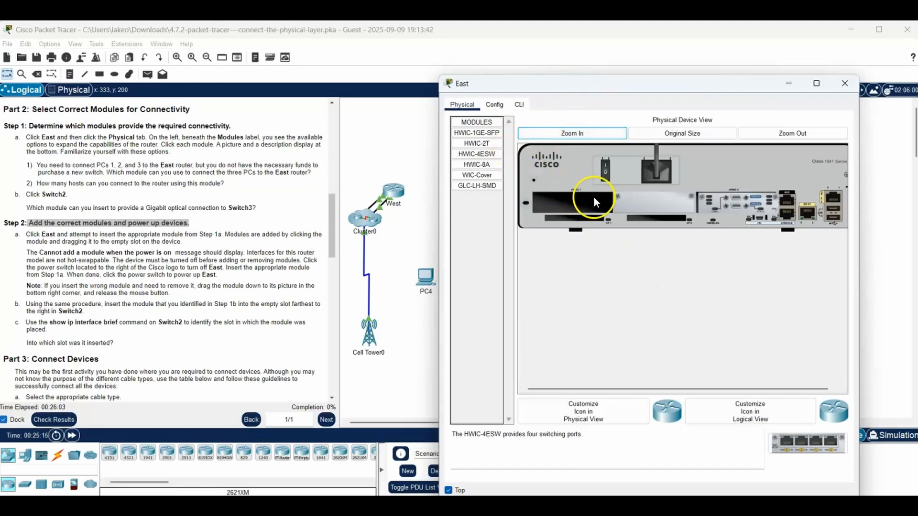
left_click(604, 171)
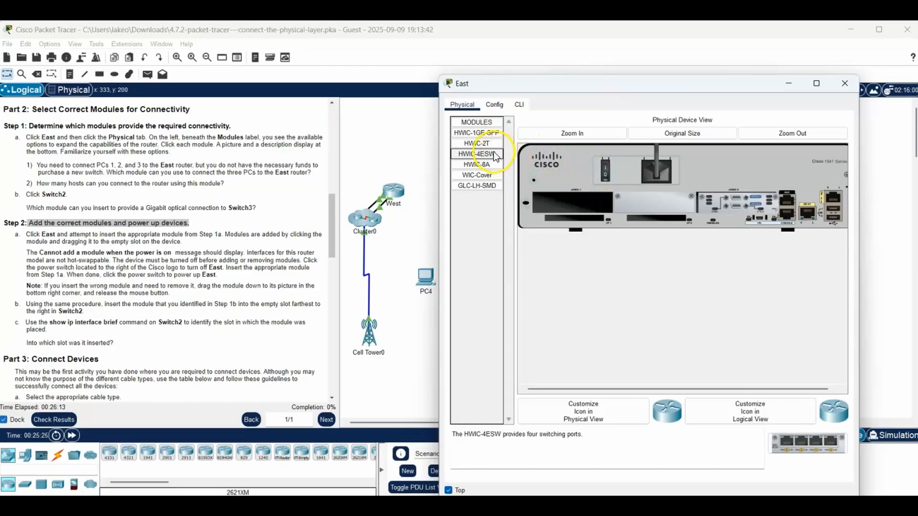
left_click_drag(493, 152, 574, 208)
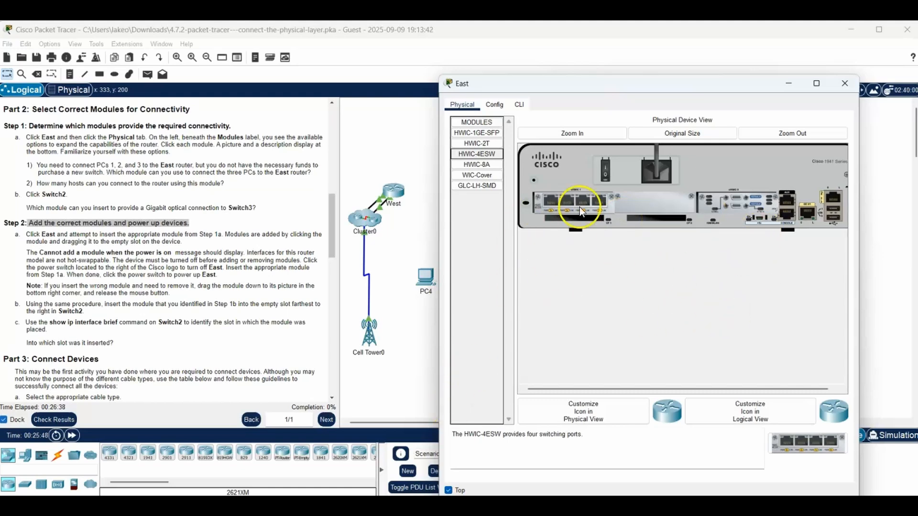
- Minimize the East window, and power off Switch2 in an enlarged physical view with its window widened to reveal the power switch
left_click(788, 83)
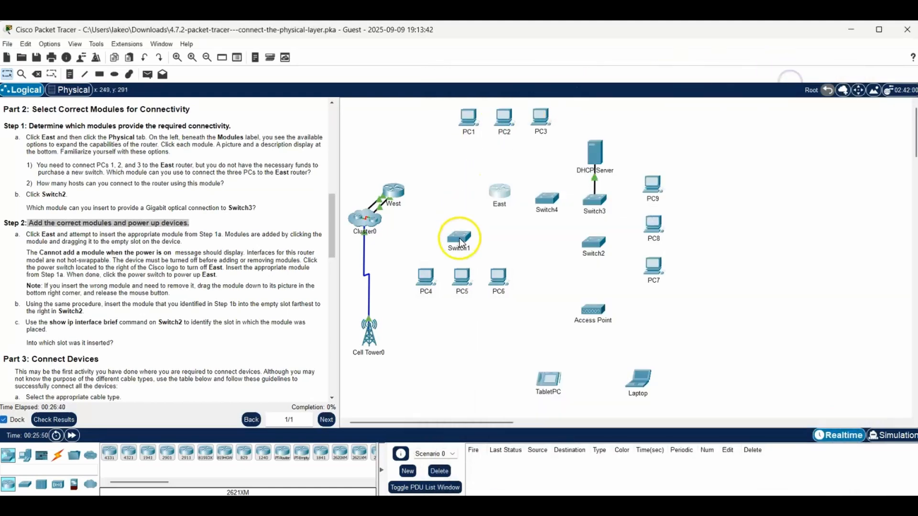
left_click(593, 243)
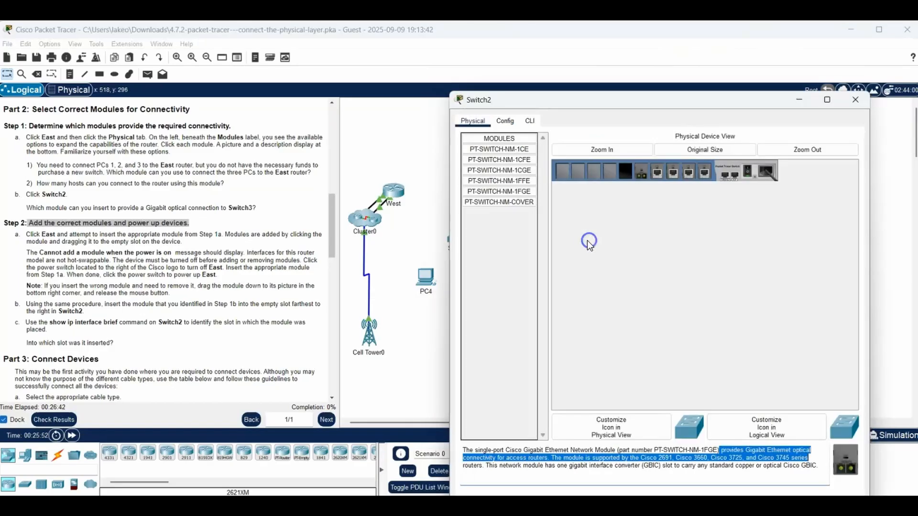
left_click(520, 192)
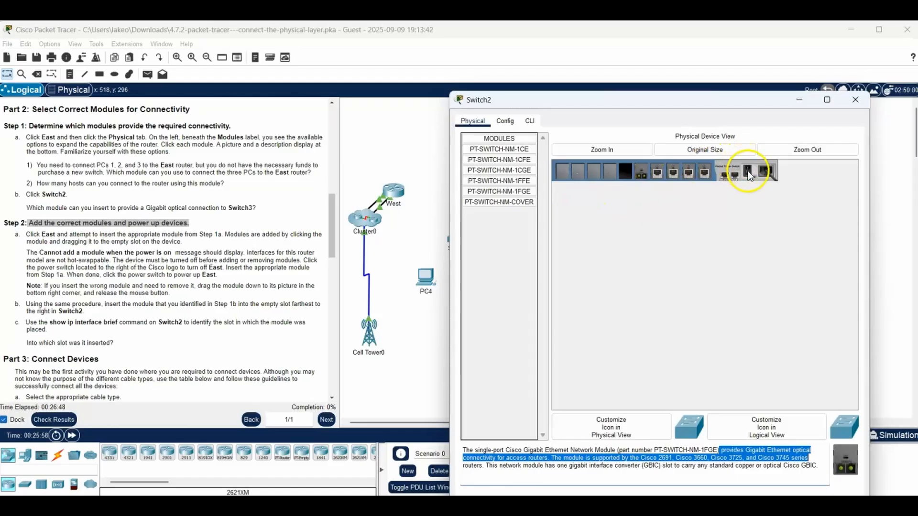
left_click(616, 148)
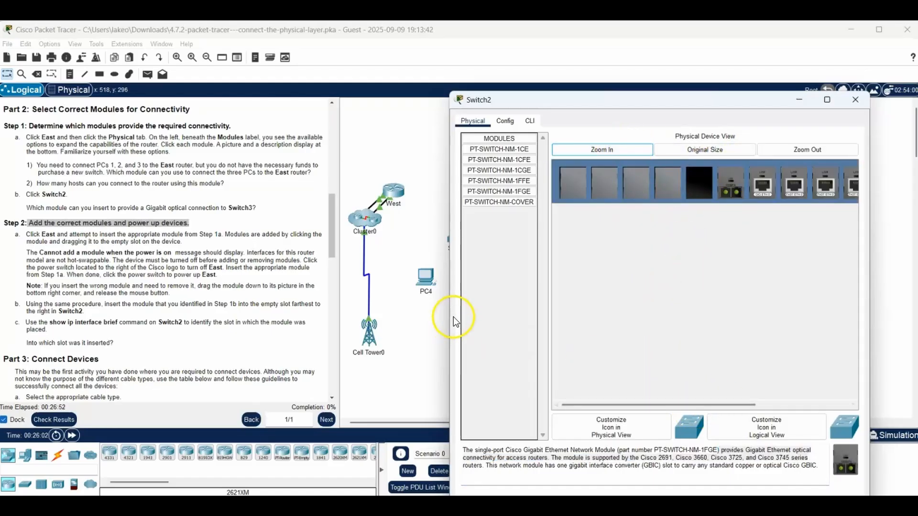
left_click_drag(449, 319, 275, 318)
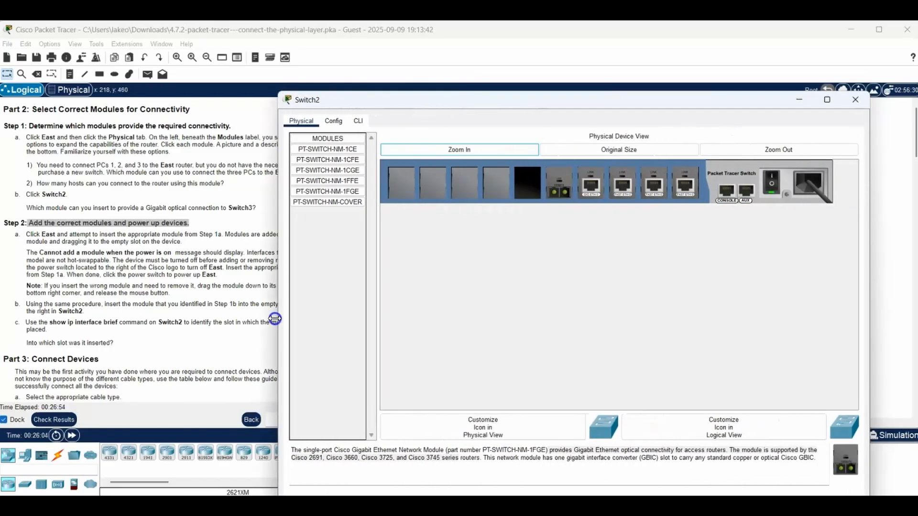
left_click(770, 180)
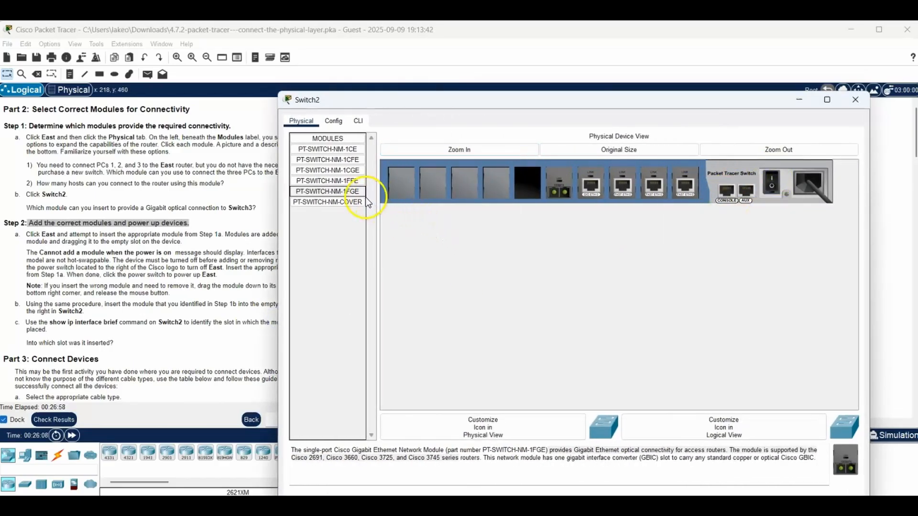
- Insert the PT-SWITCH-NM-1FGE module into Switch2's empty slot farthest to the right, and power the switch back on
left_click_drag(352, 191, 530, 188)
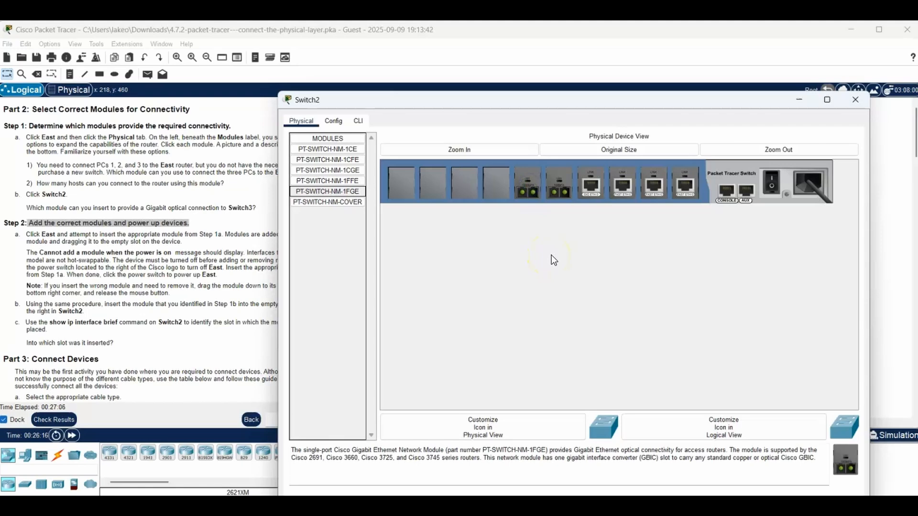
left_click(773, 182)
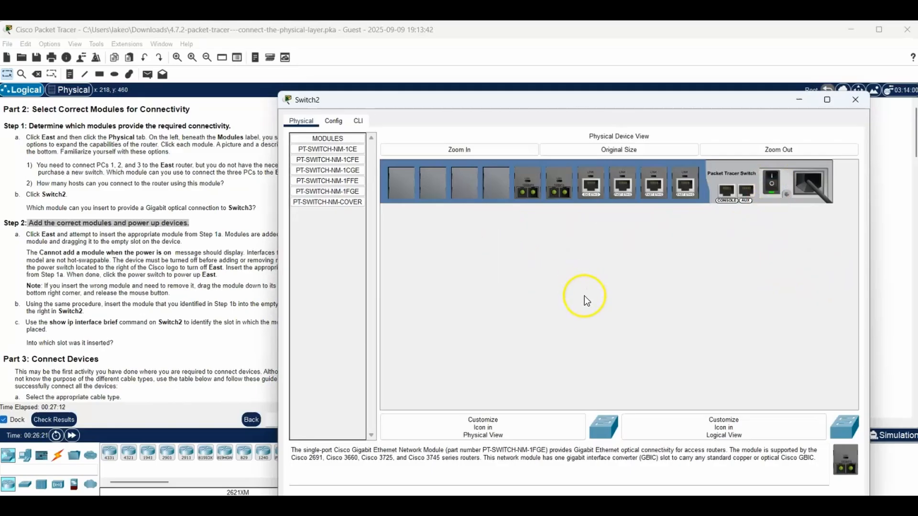
left_click(798, 99)
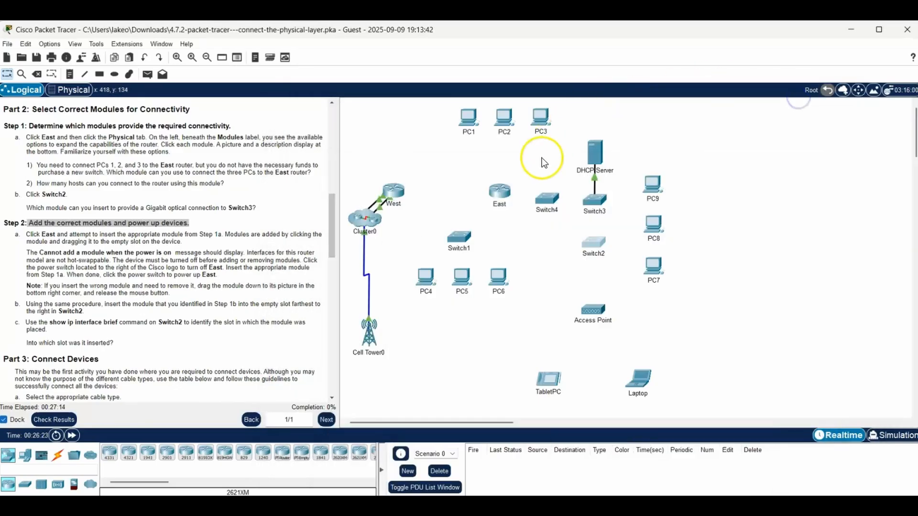
- Power the East router back on with its HWIC-4ESW module installed, and minimize its window
left_click(510, 190)
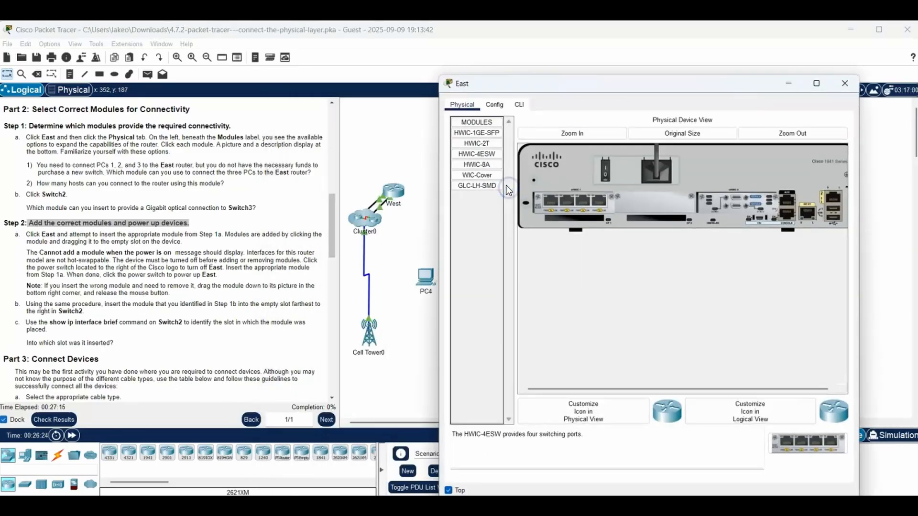
left_click(605, 168)
left_click(789, 83)
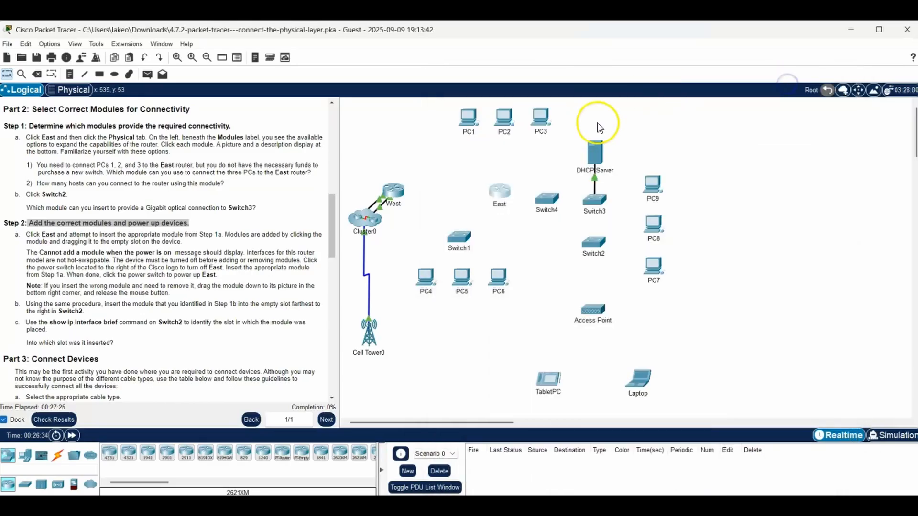
- Run show ip interface brief in Switch2's command line to identify the new module's slot, and minimize the Switch2 window
left_click(590, 245)
left_click(359, 121)
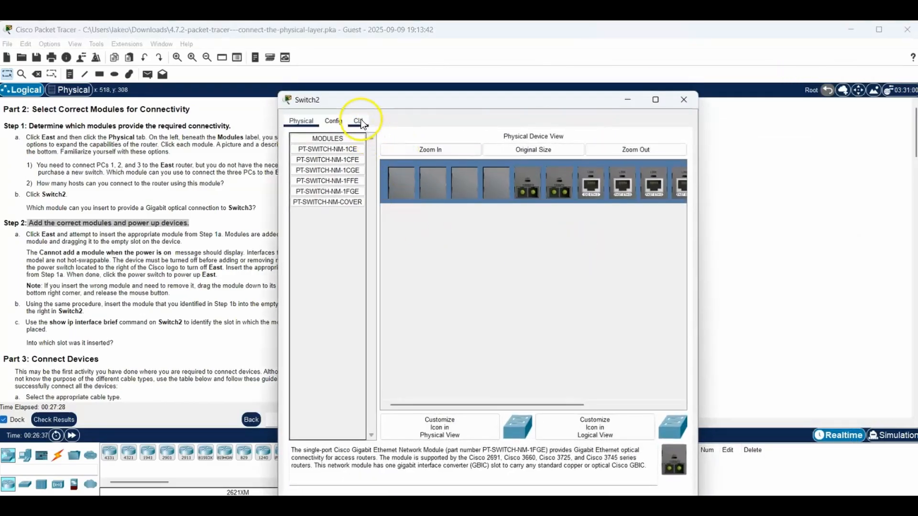
left_click(359, 121)
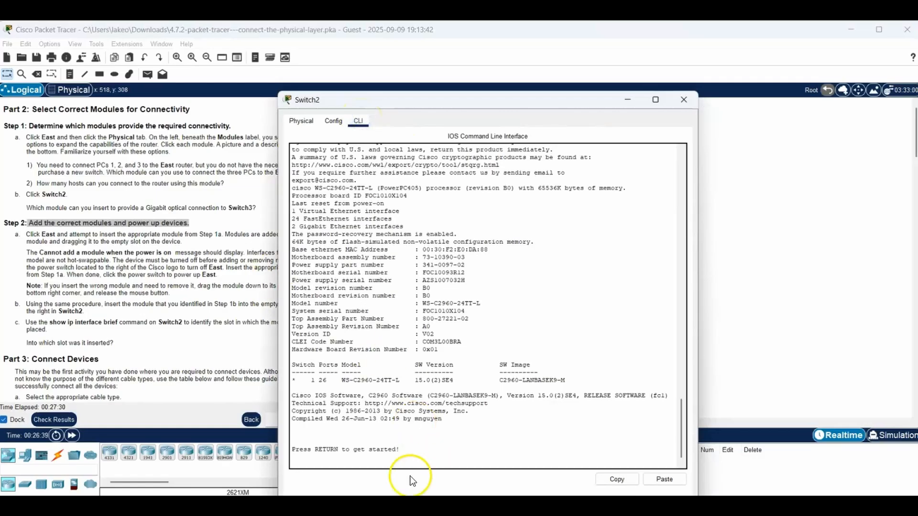
left_click(395, 464)
key("Return")
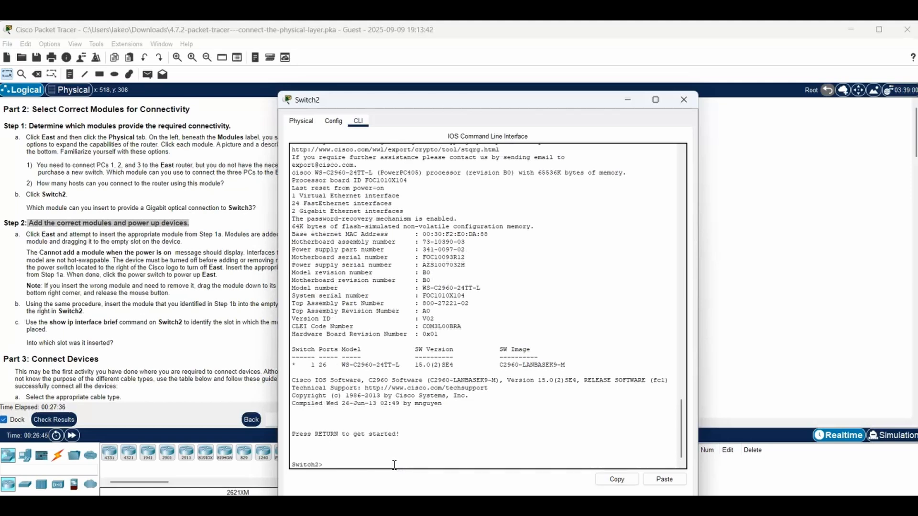
type("show ip interface brief")
key("Return")
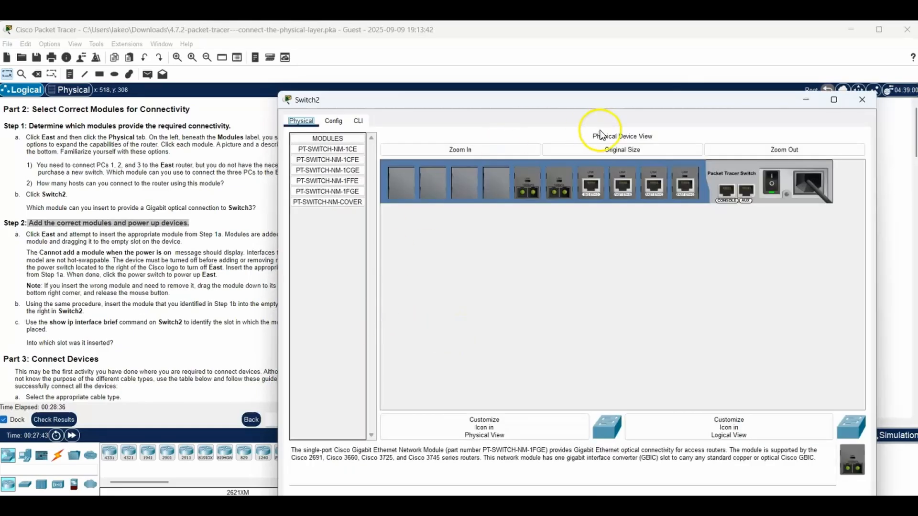
left_click(806, 100)
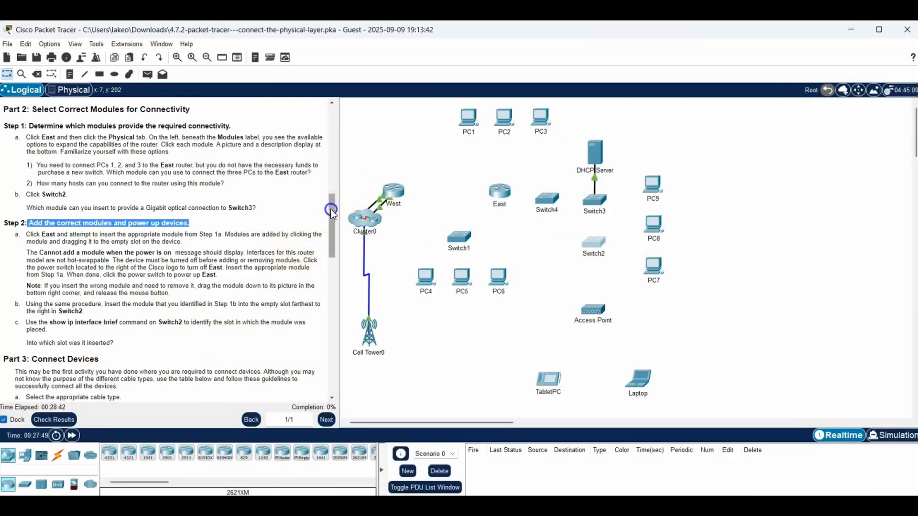
- Go to the Part 3 Connect Devices table and highlight the row for East GigabitEthernet0/0 to Switch1
left_click_drag(330, 209, 333, 263)
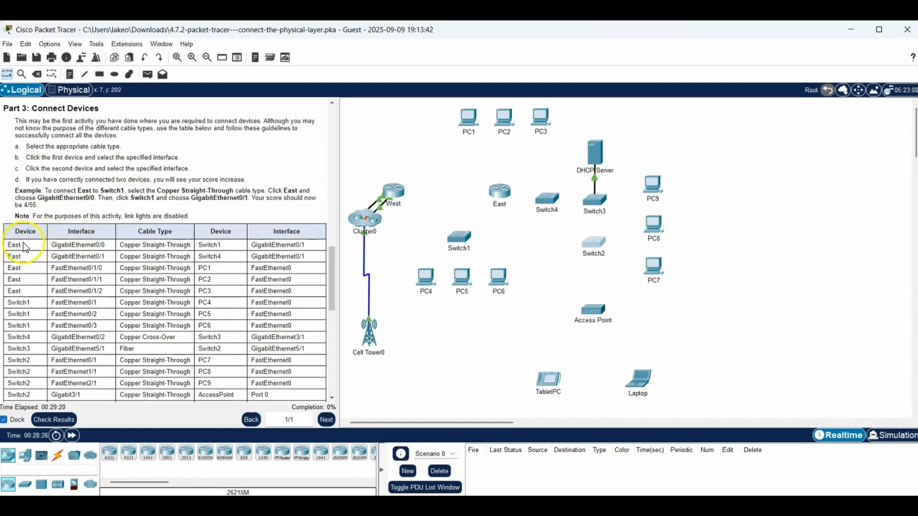
left_click(53, 247)
left_click_drag(53, 246, 313, 244)
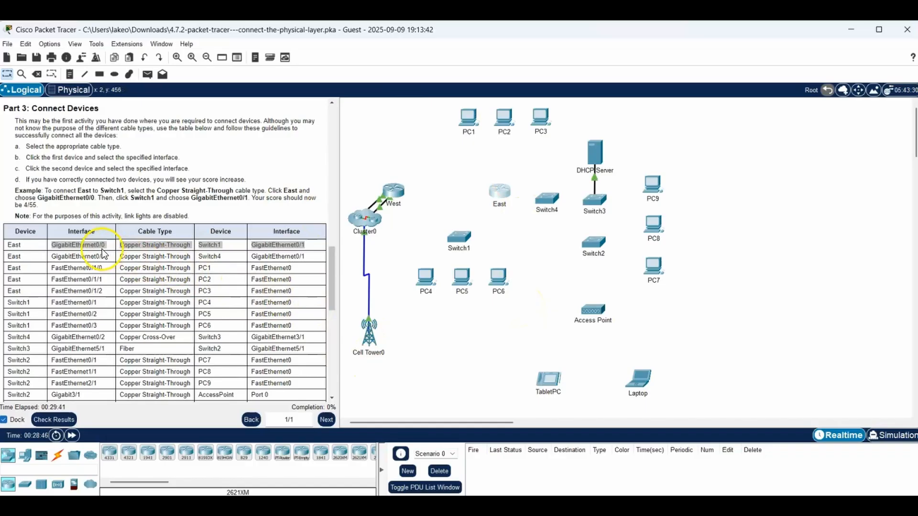
- Connect East GigabitEthernet0/0 to Switch1 GigabitEthernet0/1 with a Copper Straight-Through cable
left_click(57, 458)
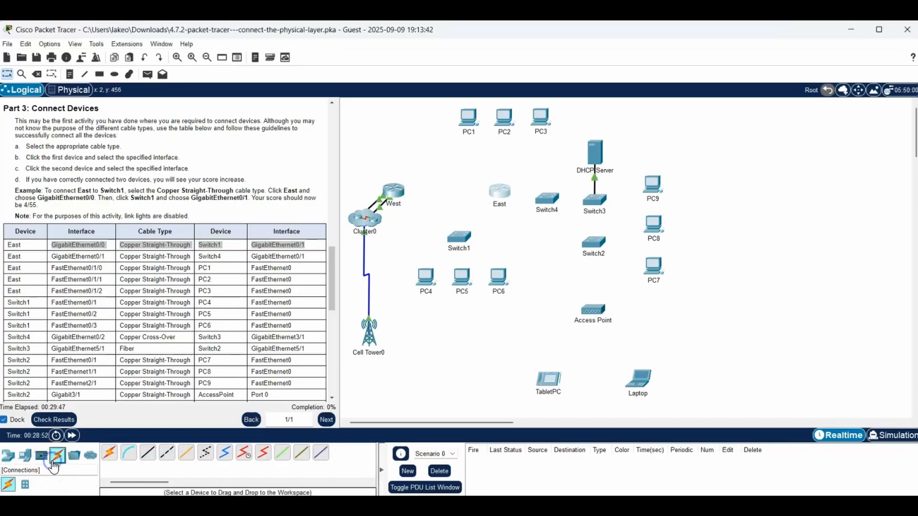
left_click(148, 458)
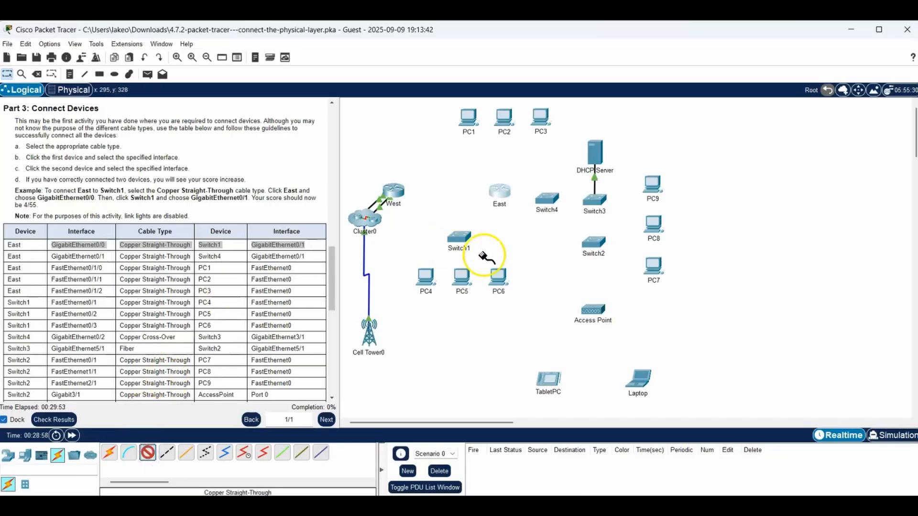
left_click(499, 196)
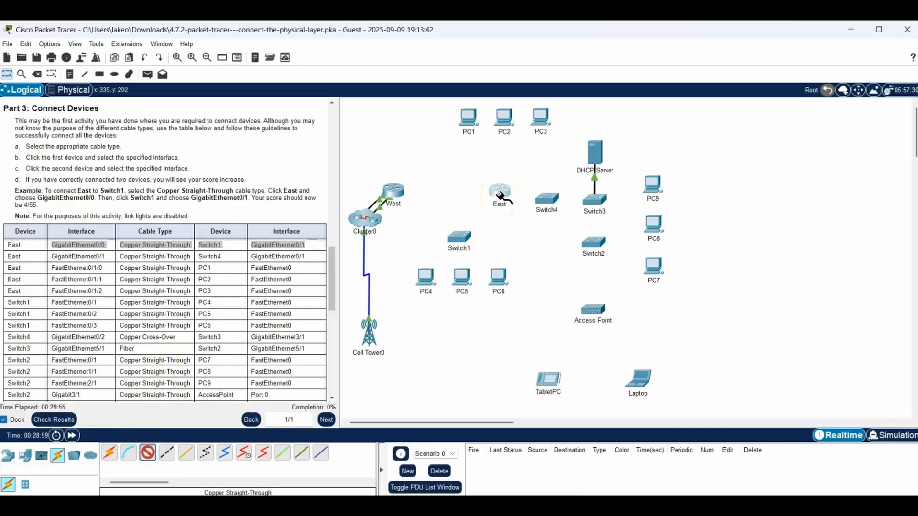
left_click(501, 196)
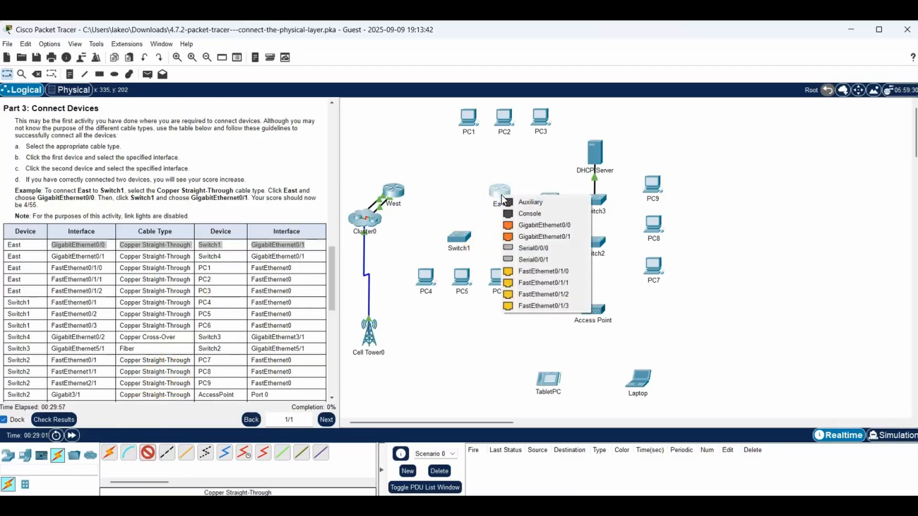
left_click(532, 224)
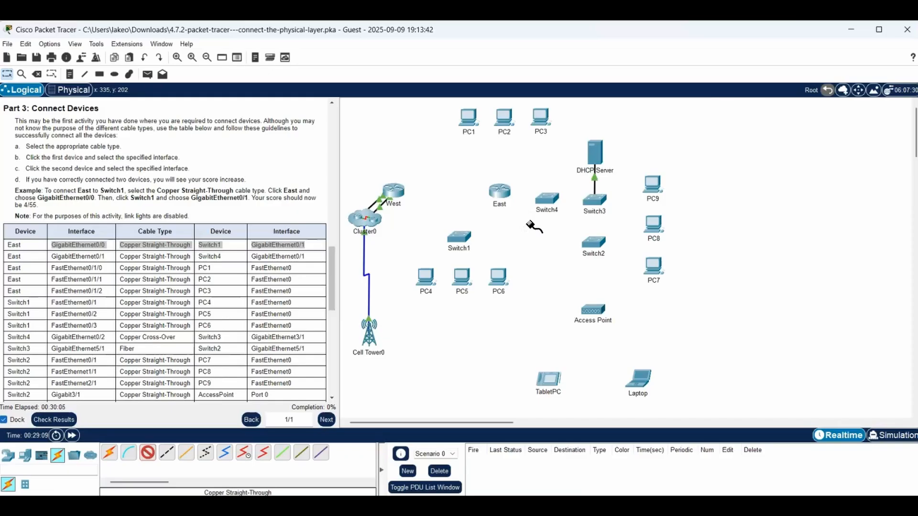
left_click(460, 236)
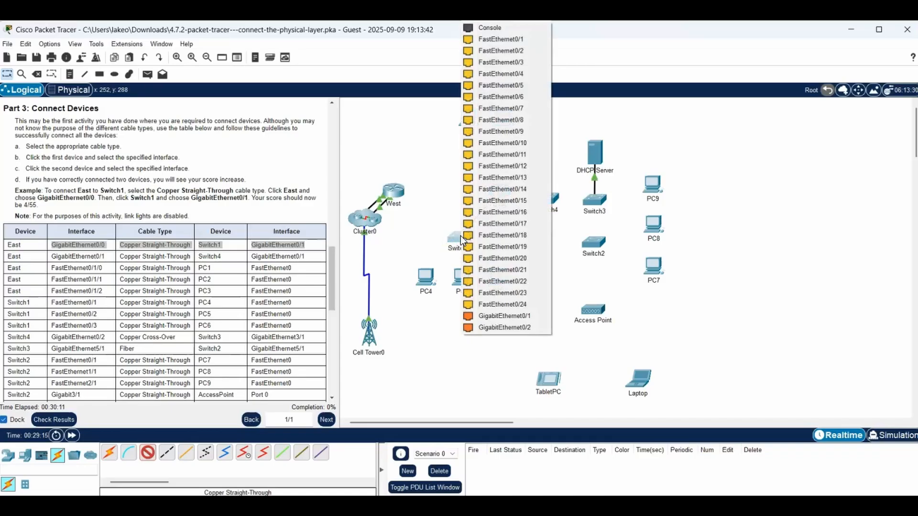
left_click(497, 313)
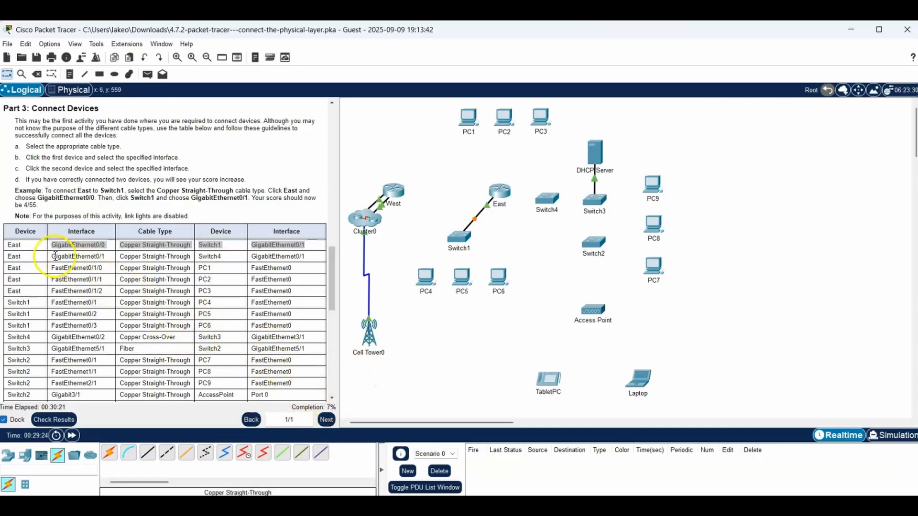
- Highlight the table row for Switch4, and connect East GigabitEthernet0/1 to Switch4 GigabitEthernet0/1 with a Copper Straight-Through cable
left_click_drag(55, 257, 304, 254)
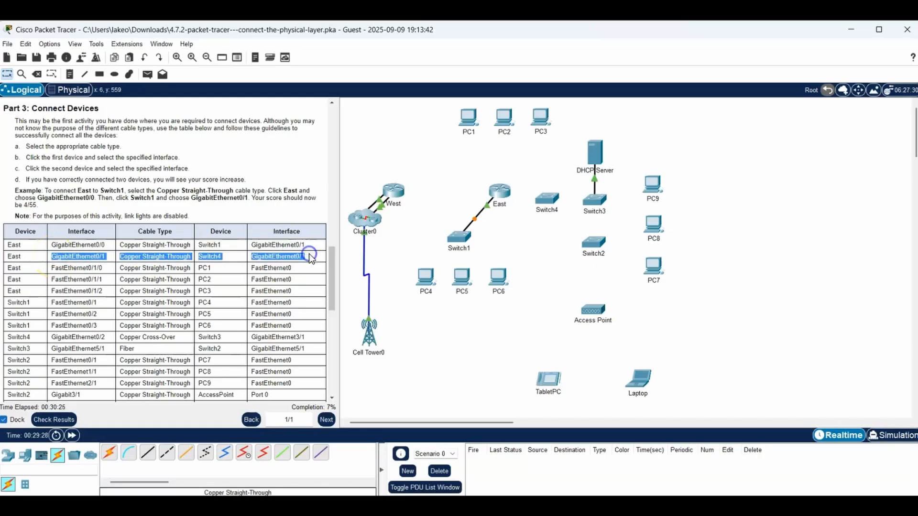
left_click(149, 461)
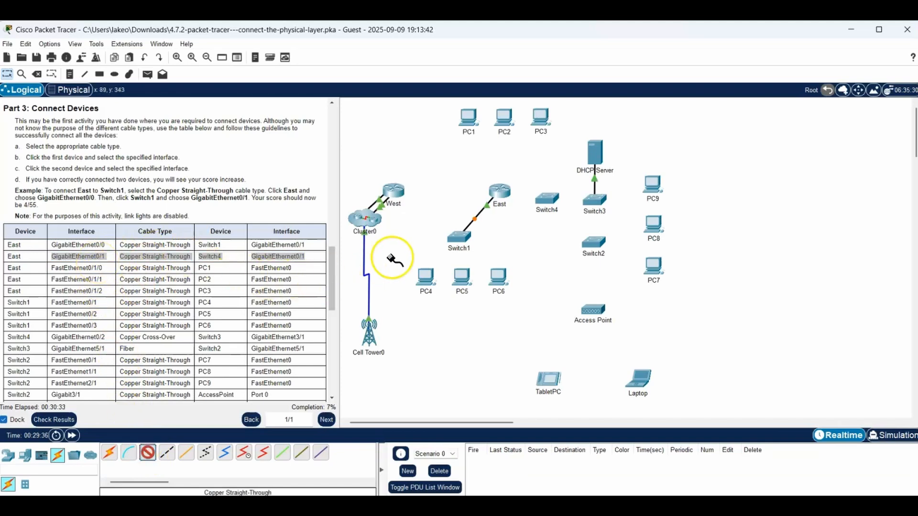
left_click(505, 191)
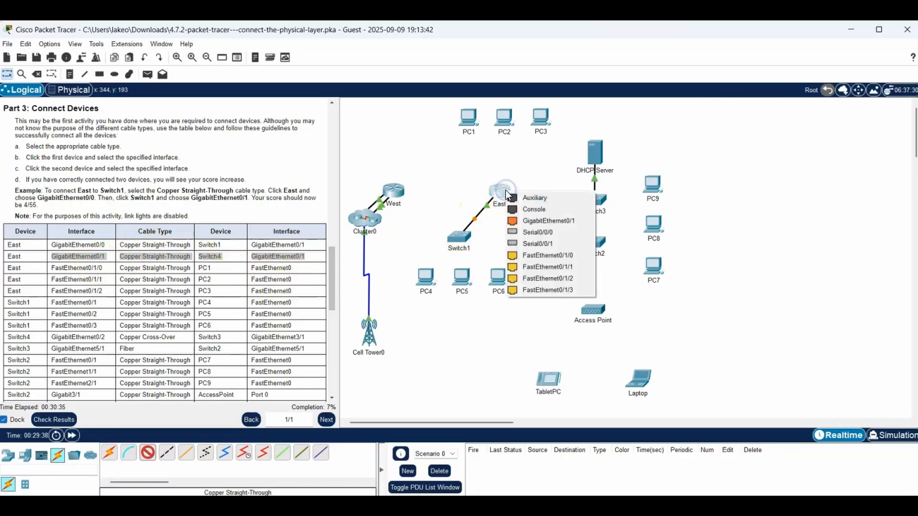
left_click(537, 221)
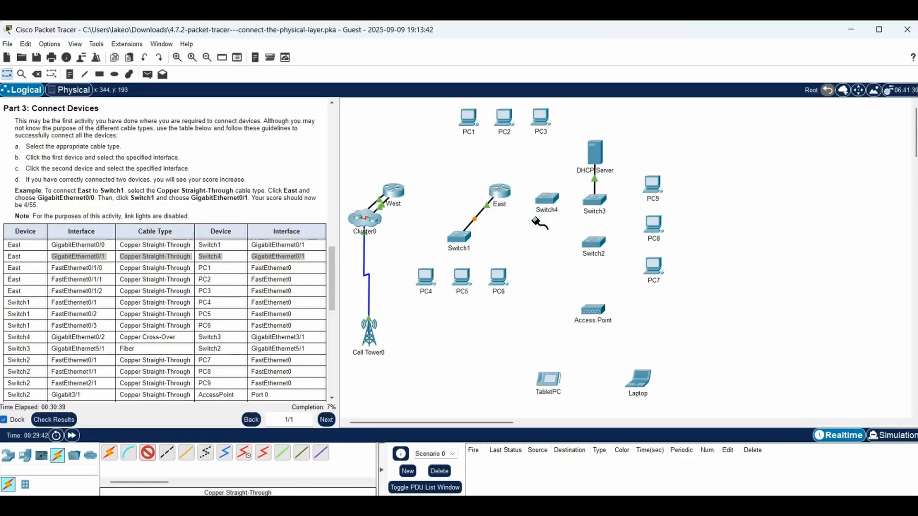
left_click(547, 200)
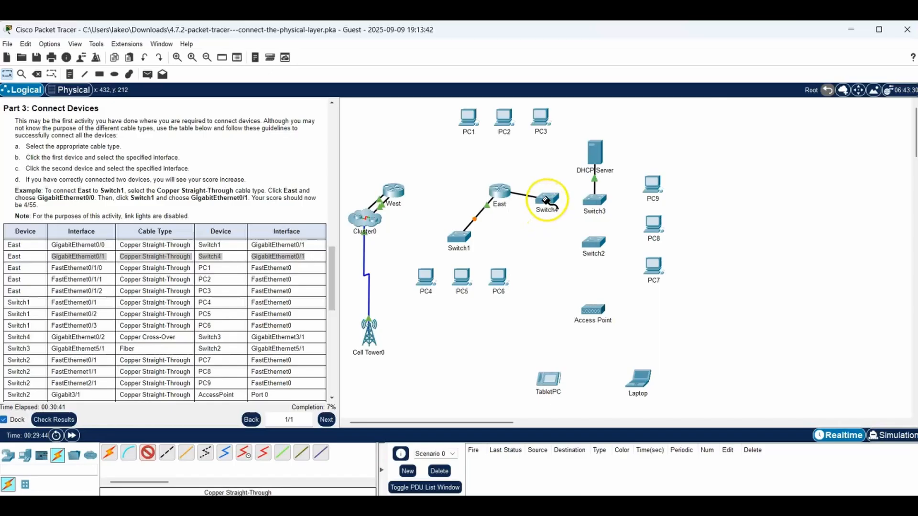
left_click(546, 200)
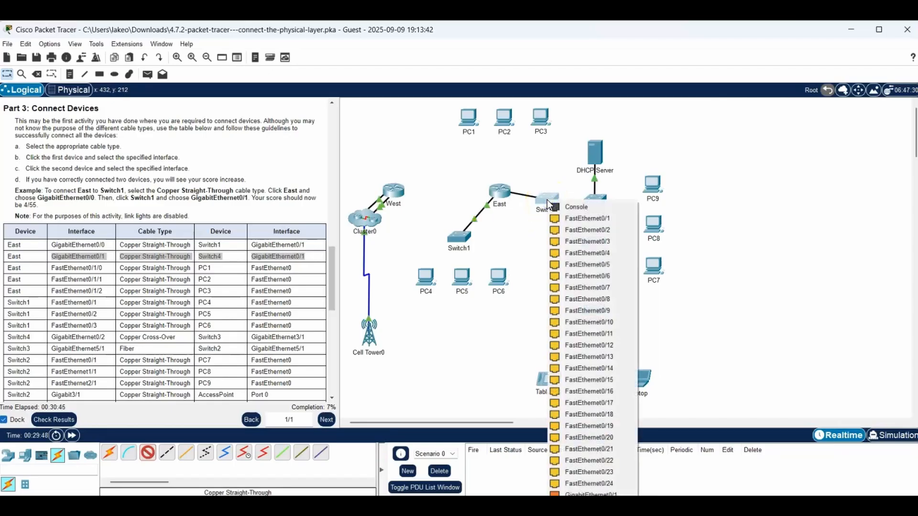
left_click(571, 369)
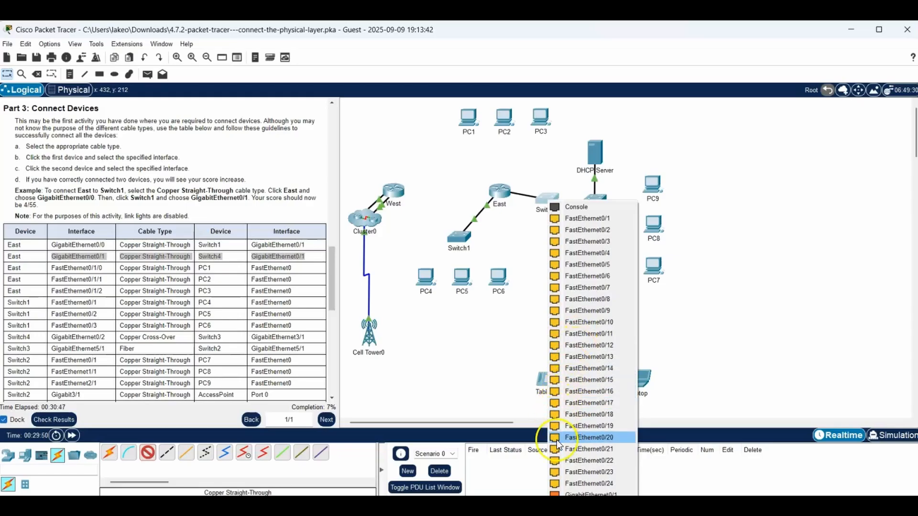
left_click(583, 494)
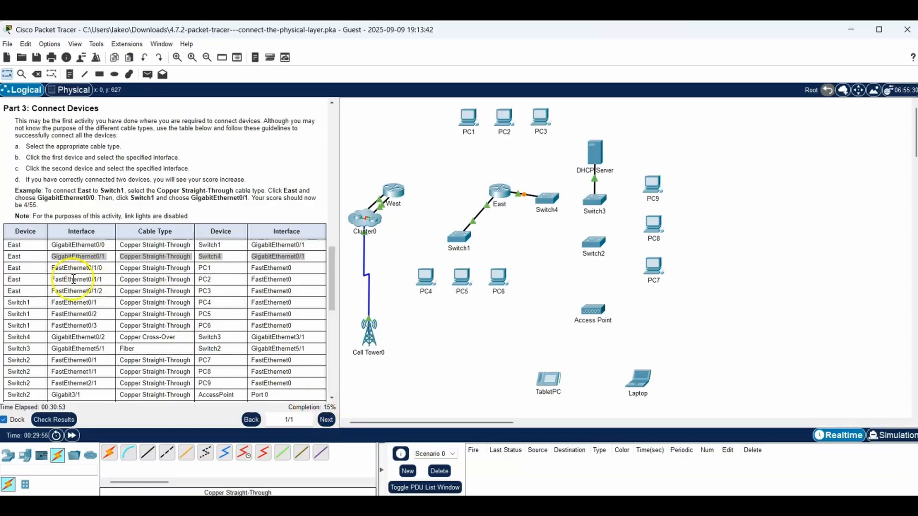
- Highlight the table row for PC1, and connect East FastEthernet0/1/0 to PC1 FastEthernet0 with a Copper Straight-Through cable
left_click_drag(51, 268, 264, 271)
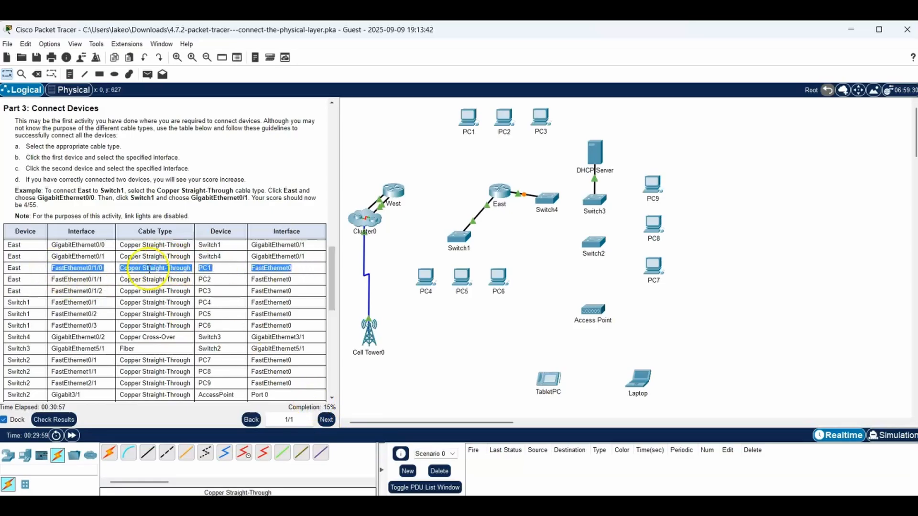
left_click(147, 454)
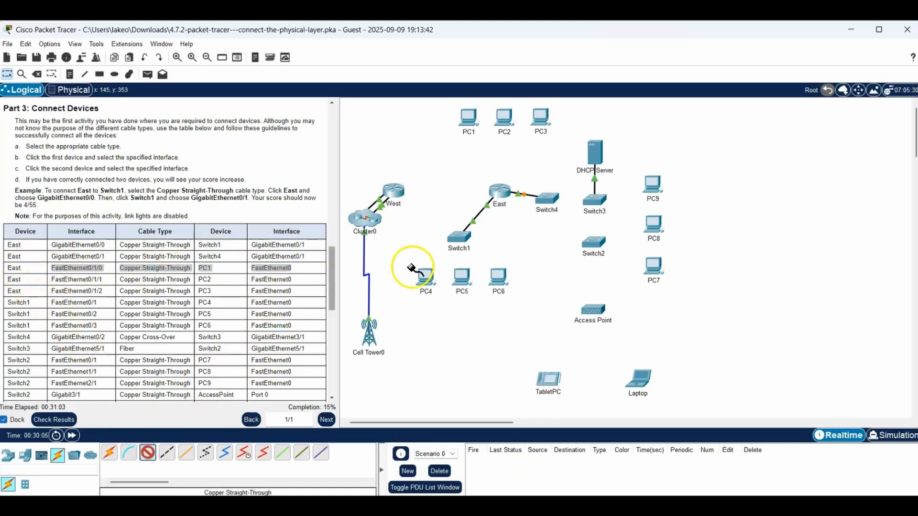
left_click(504, 192)
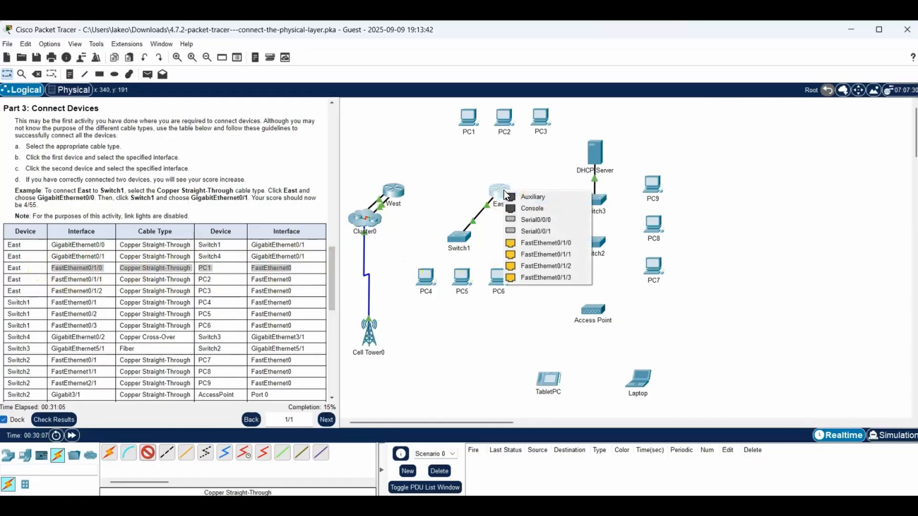
left_click(528, 242)
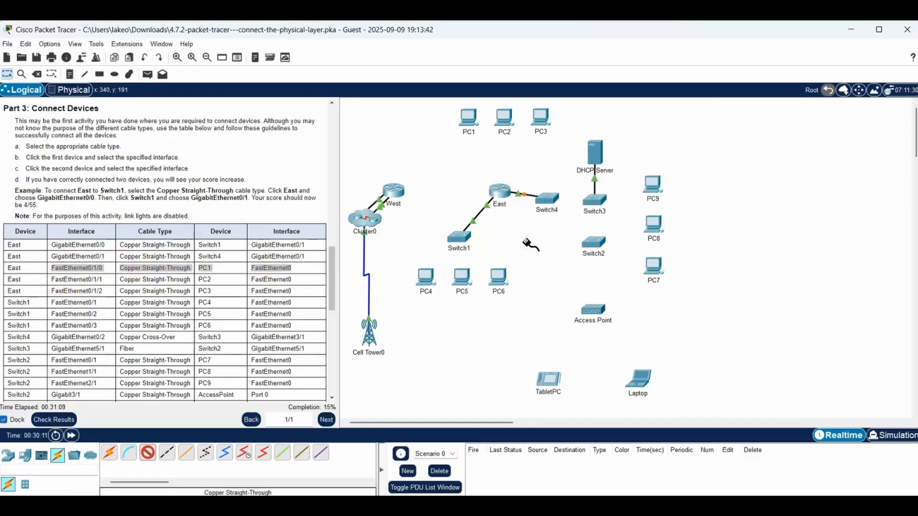
left_click(469, 115)
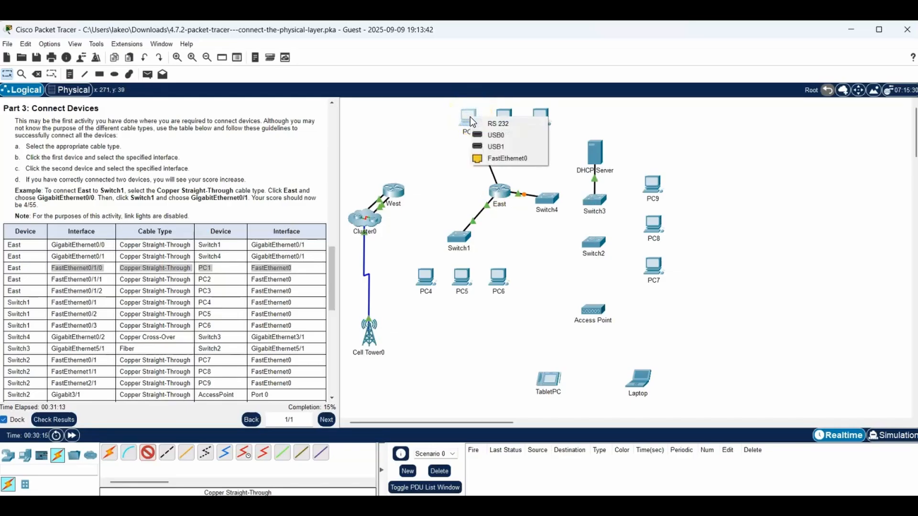
left_click(504, 158)
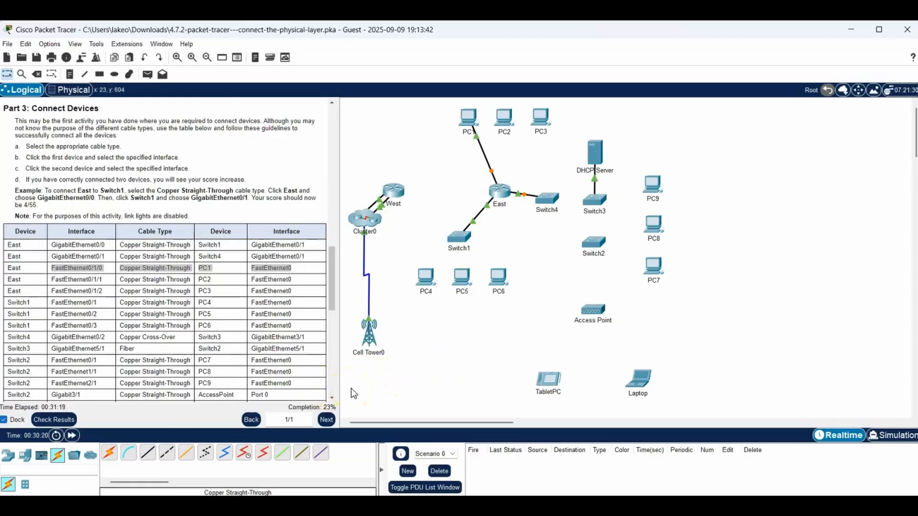
- Highlight the table row for PC2, and connect East FastEthernet0/1/1 to PC2 FastEthernet0 with a Copper Straight-Through cable
left_click(55, 279)
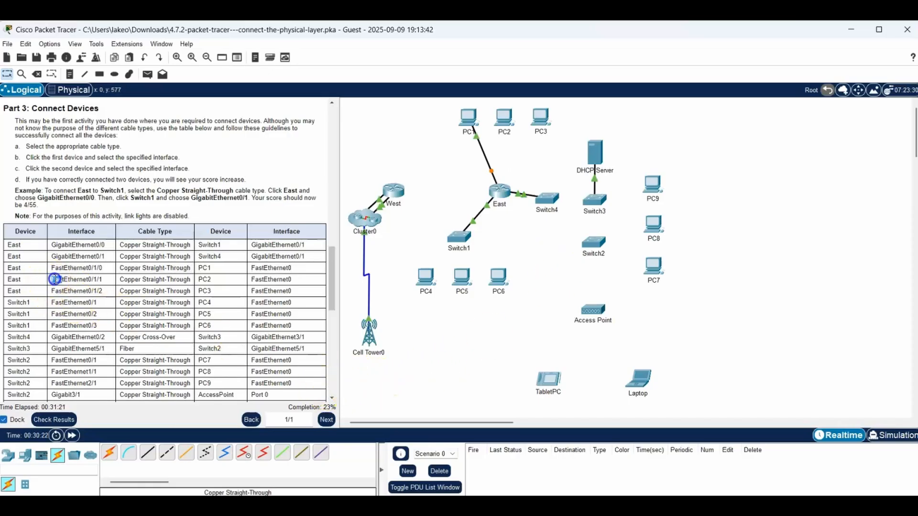
left_click_drag(55, 279, 294, 278)
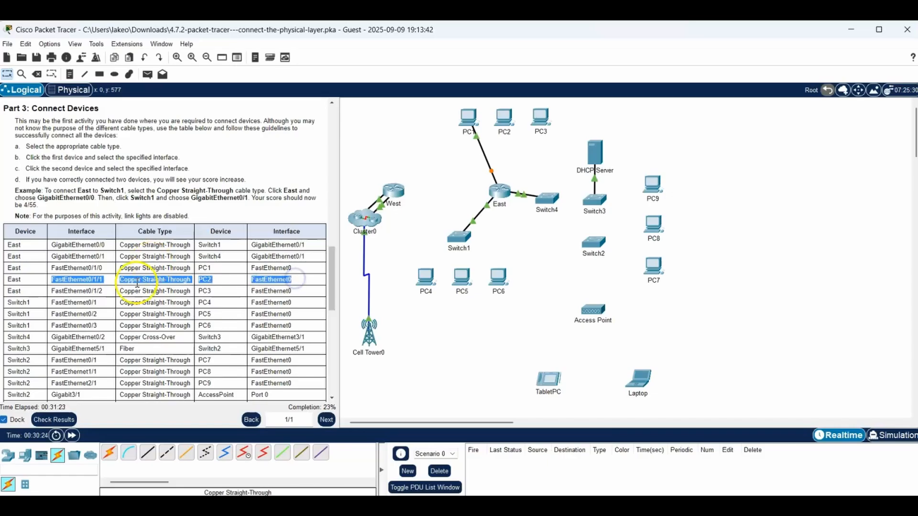
left_click(148, 453)
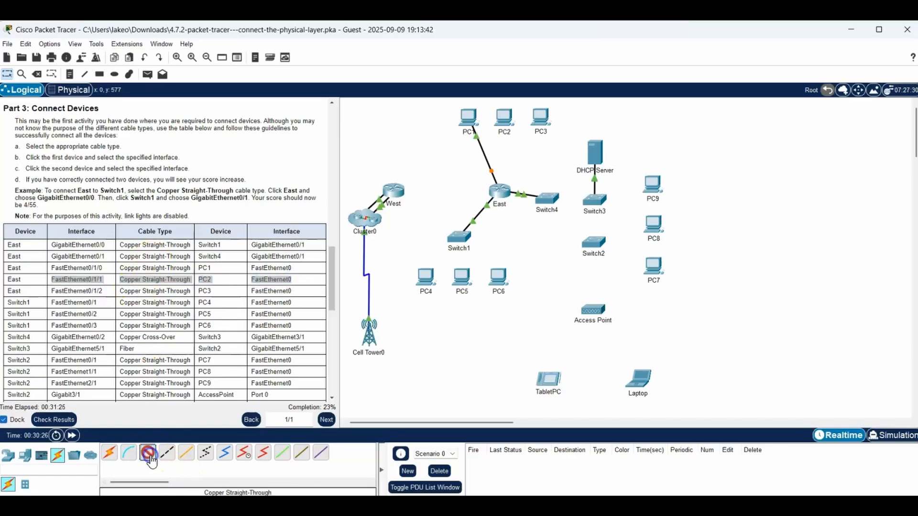
left_click(496, 192)
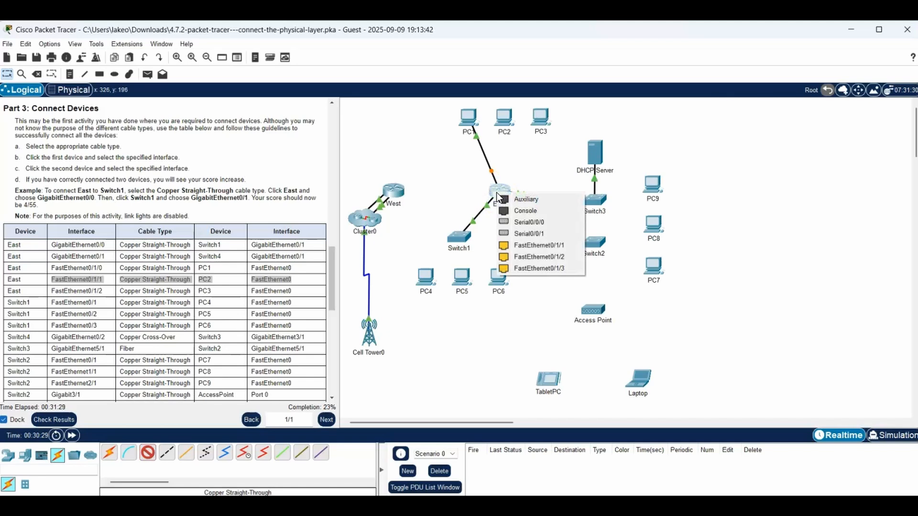
left_click(526, 247)
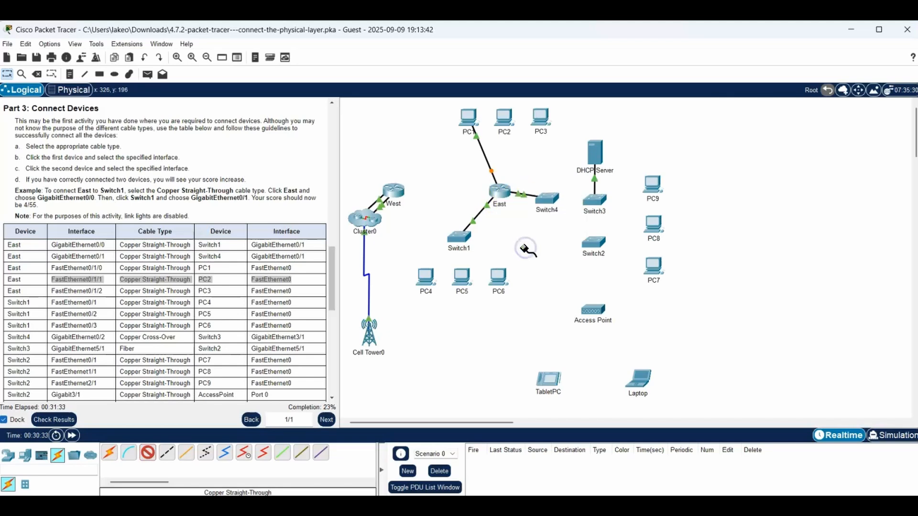
left_click(503, 120)
left_click(540, 163)
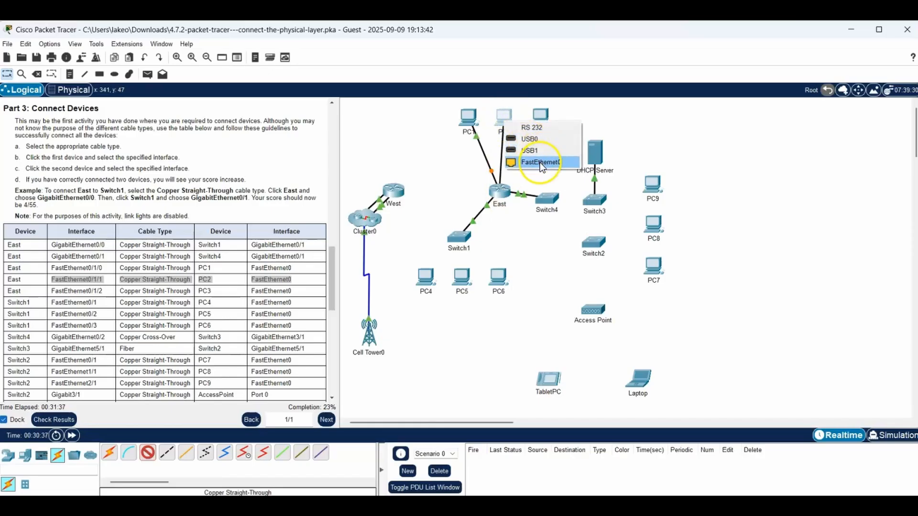
left_click(332, 410)
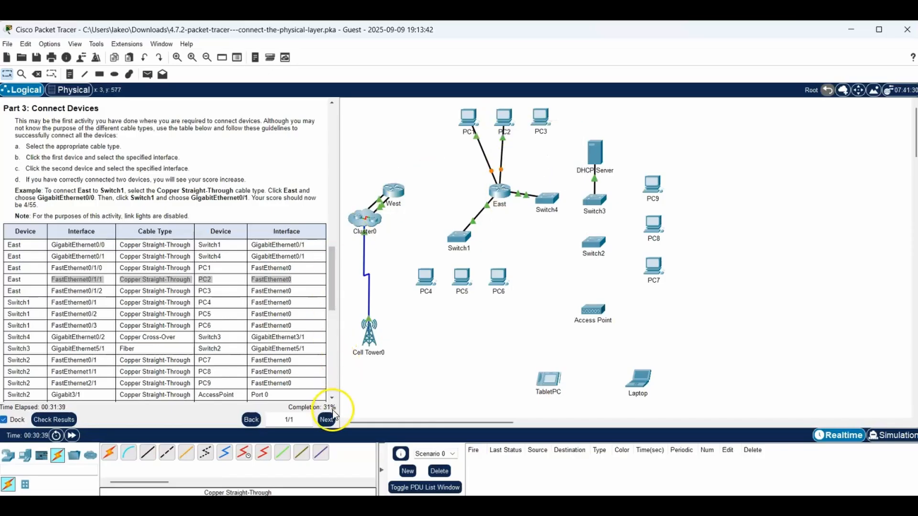
- Highlight the table row for PC3, and connect East FastEthernet0/1/2 to PC3 FastEthernet0 with a Copper Straight-Through cable
left_click_drag(52, 290, 305, 296)
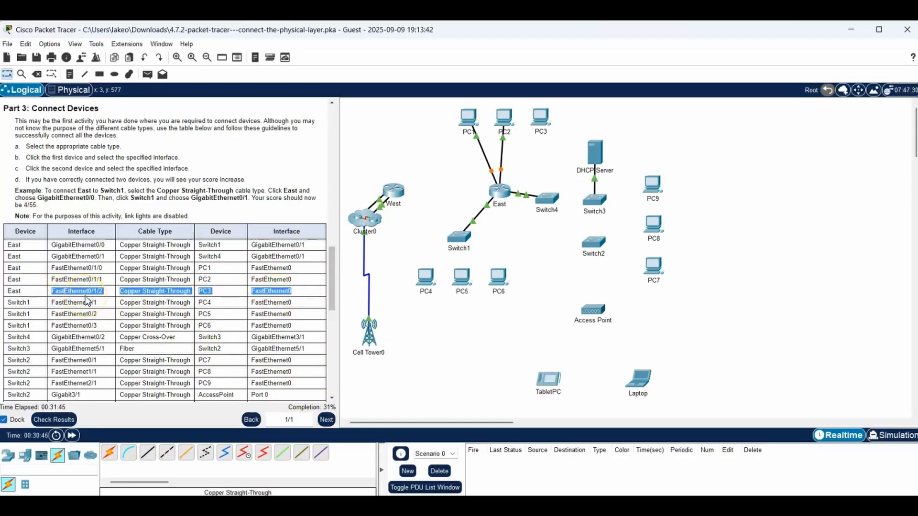
left_click(149, 454)
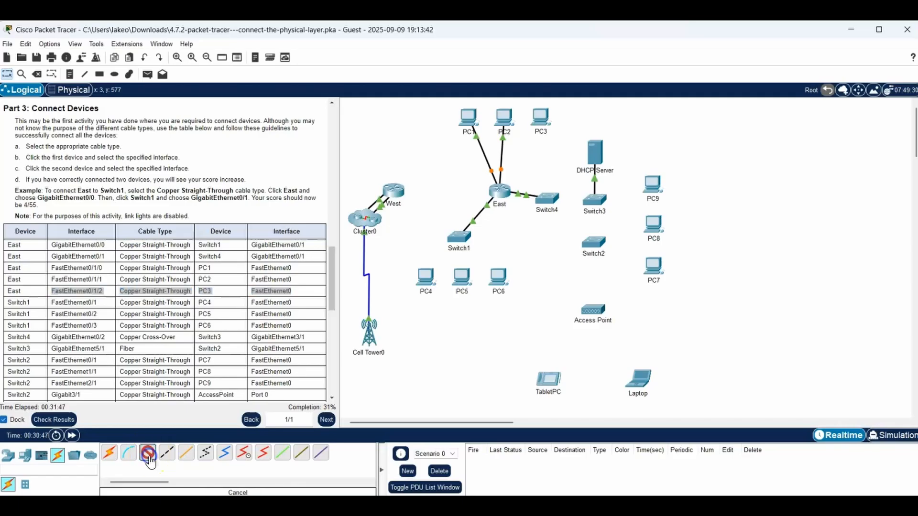
left_click(498, 194)
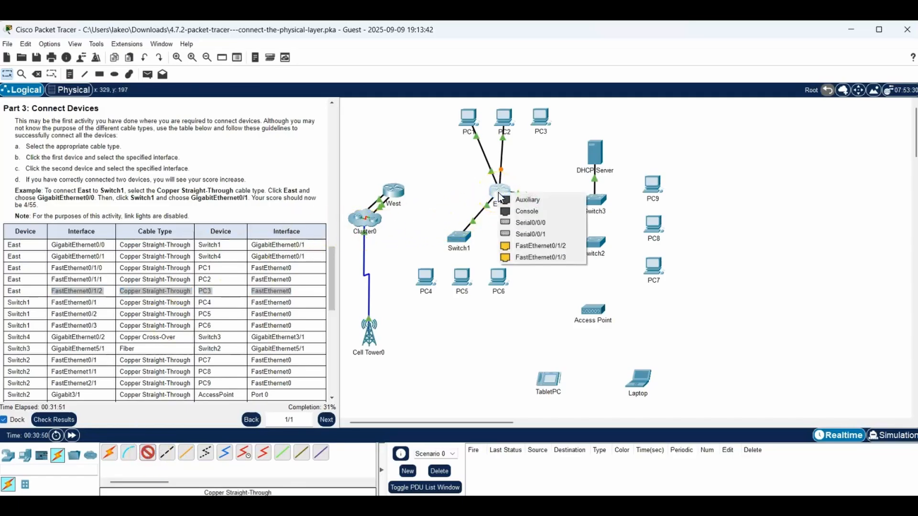
left_click(529, 246)
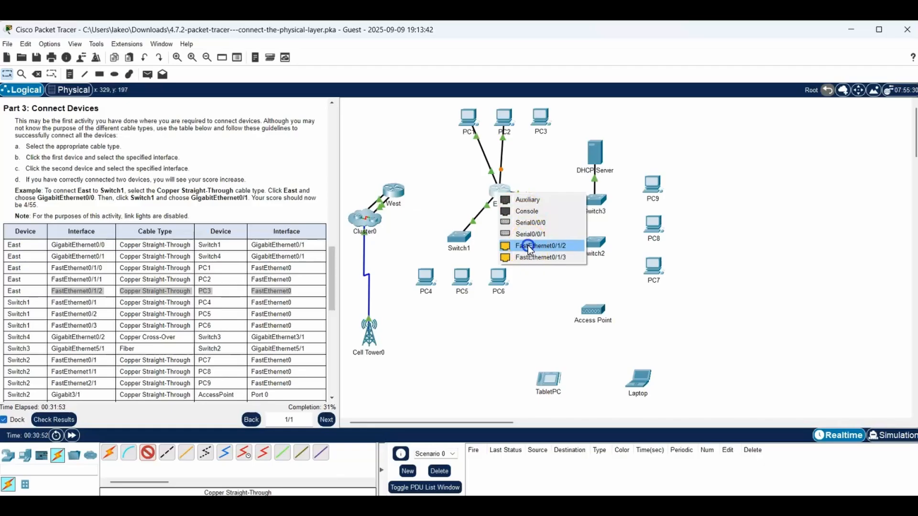
left_click(540, 117)
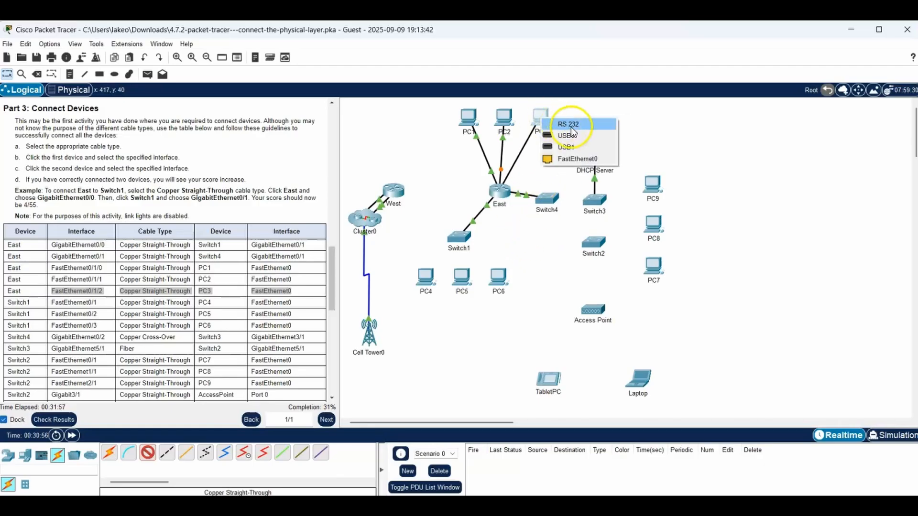
left_click(576, 159)
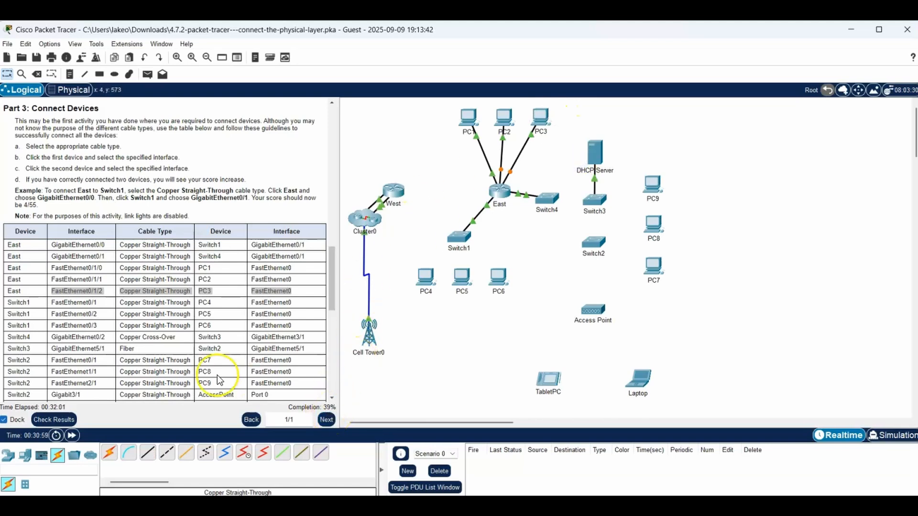
- Highlight the table row for PC4, and connect Switch1 FastEthernet0/1 to PC4 FastEthernet0 with a Copper Straight-Through cable
left_click_drag(50, 303, 304, 304)
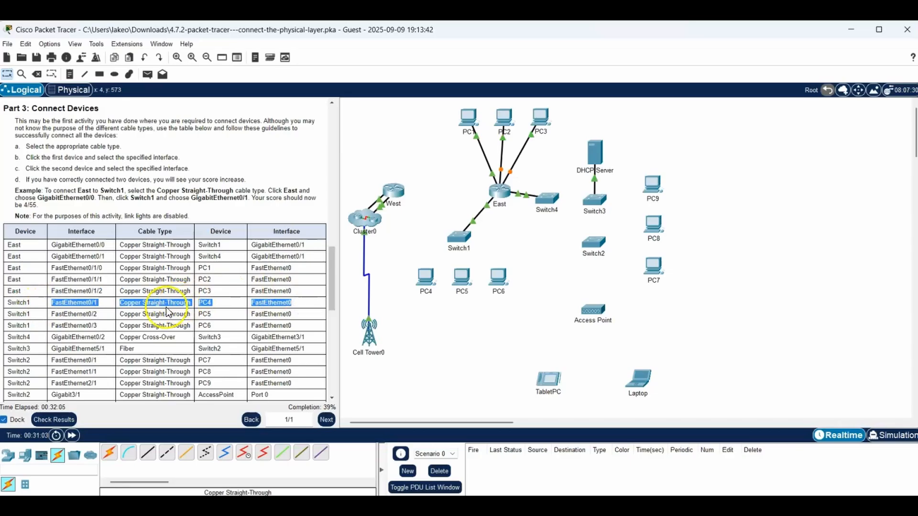
left_click(146, 458)
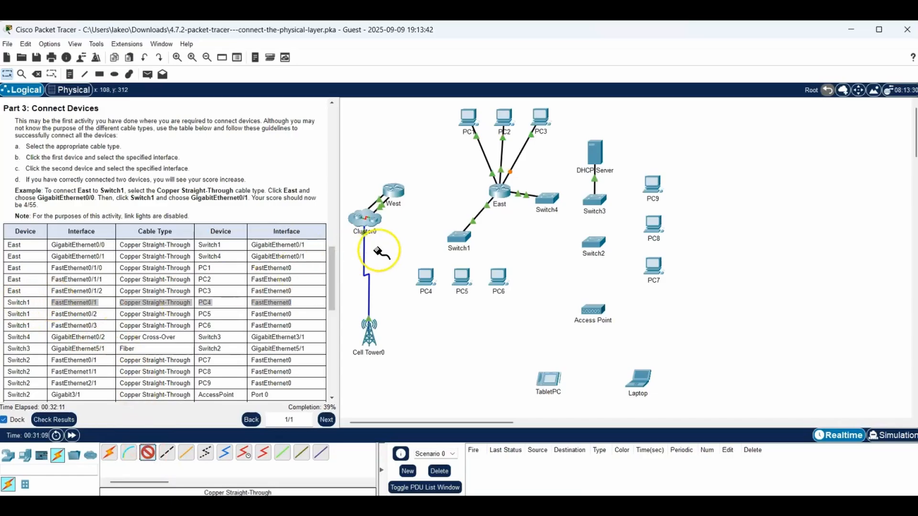
left_click(457, 239)
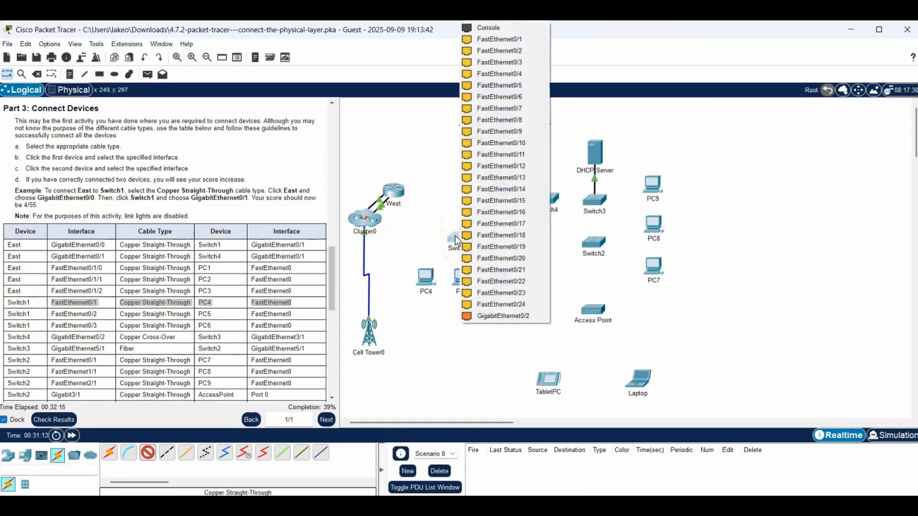
left_click(489, 40)
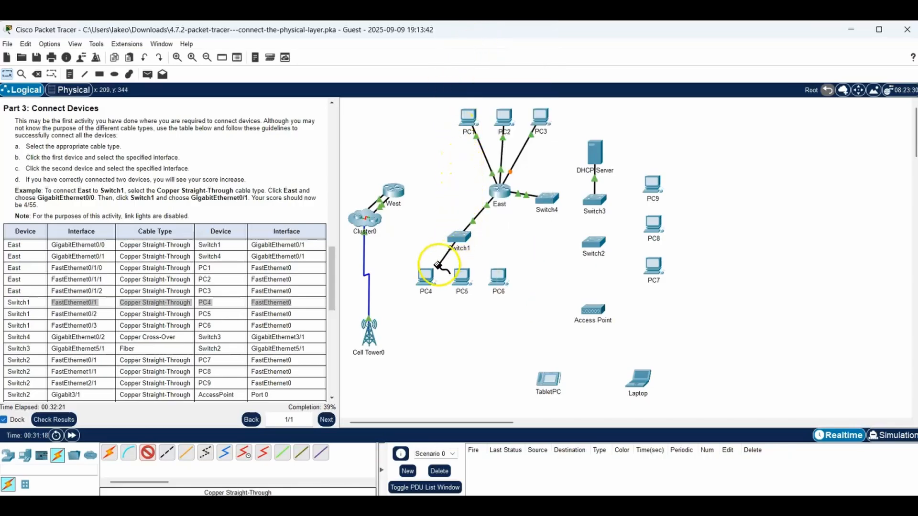
left_click(424, 276)
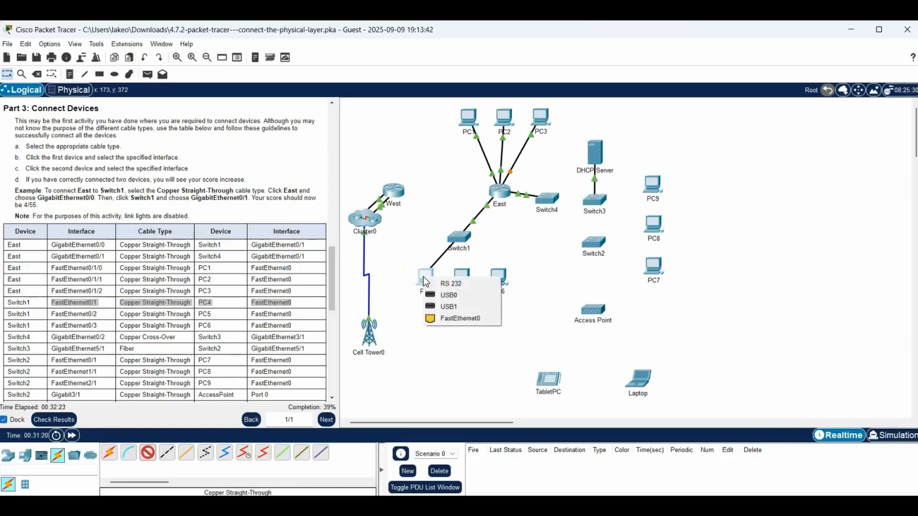
left_click(449, 319)
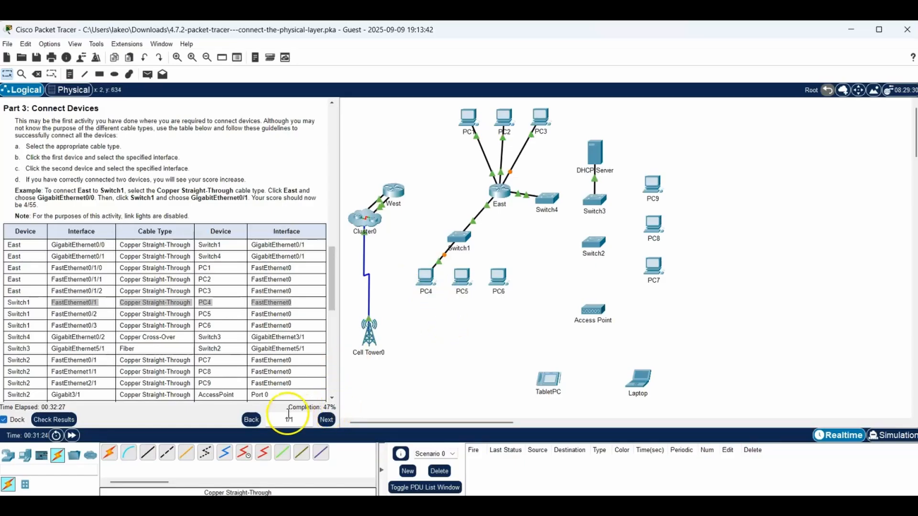
- Highlight the table row for PC5, and connect Switch1 FastEthernet0/2 to PC5 FastEthernet0 with a Copper Straight-Through cable
left_click_drag(51, 314, 293, 314)
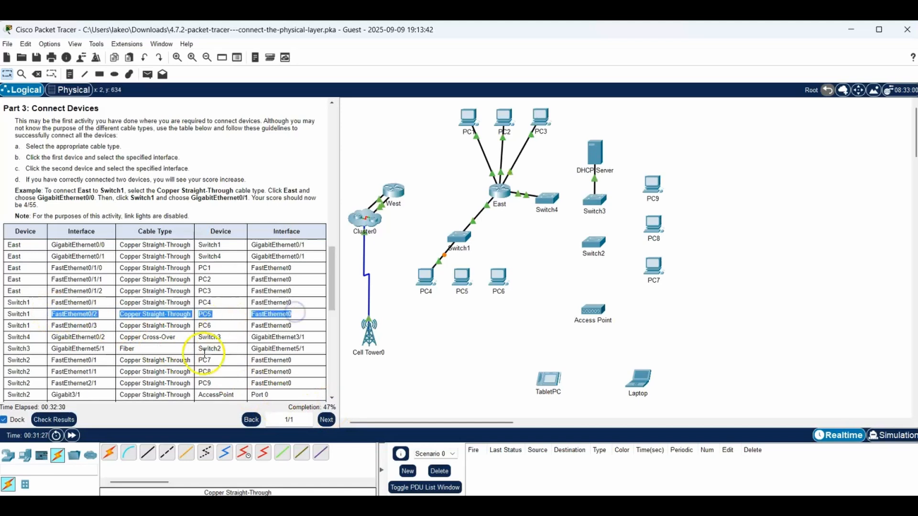
left_click(148, 451)
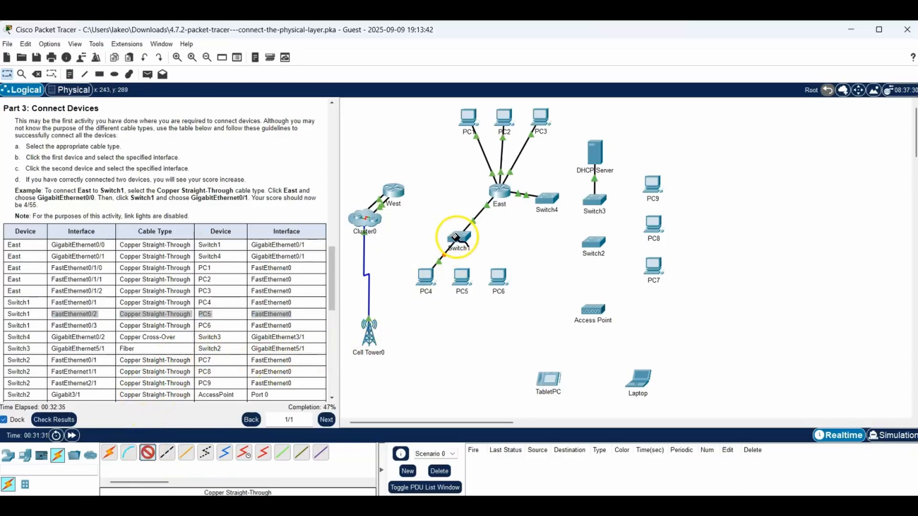
left_click(460, 237)
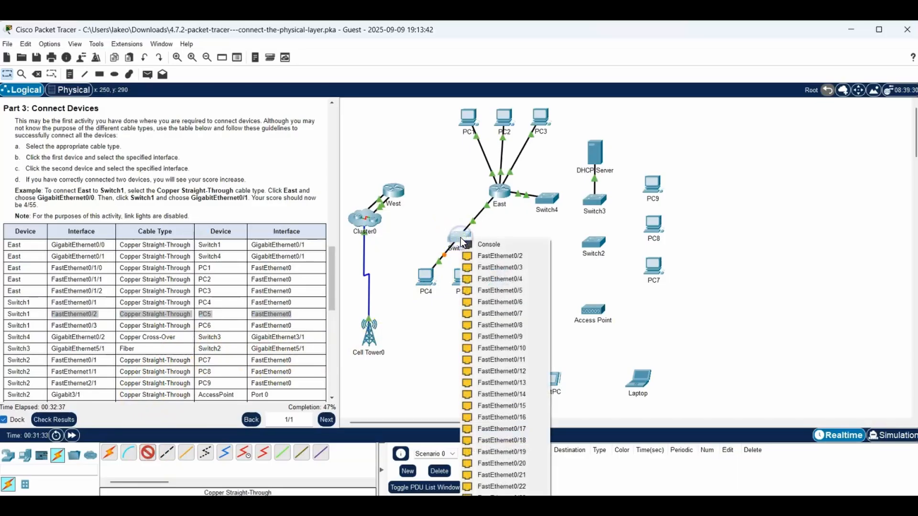
left_click(481, 255)
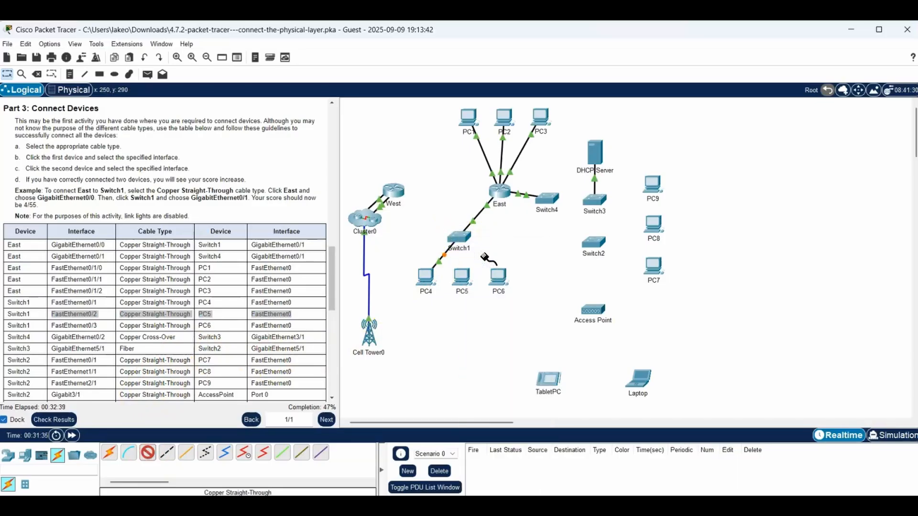
left_click(459, 275)
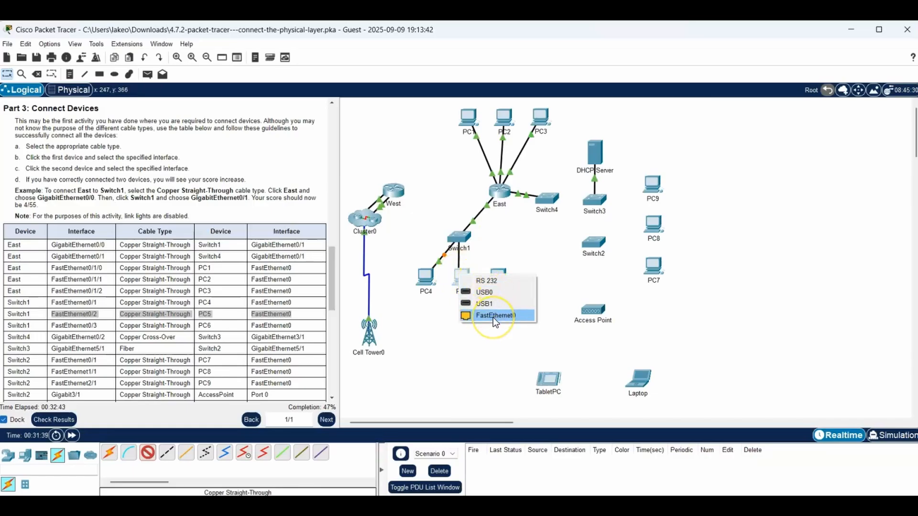
left_click(492, 317)
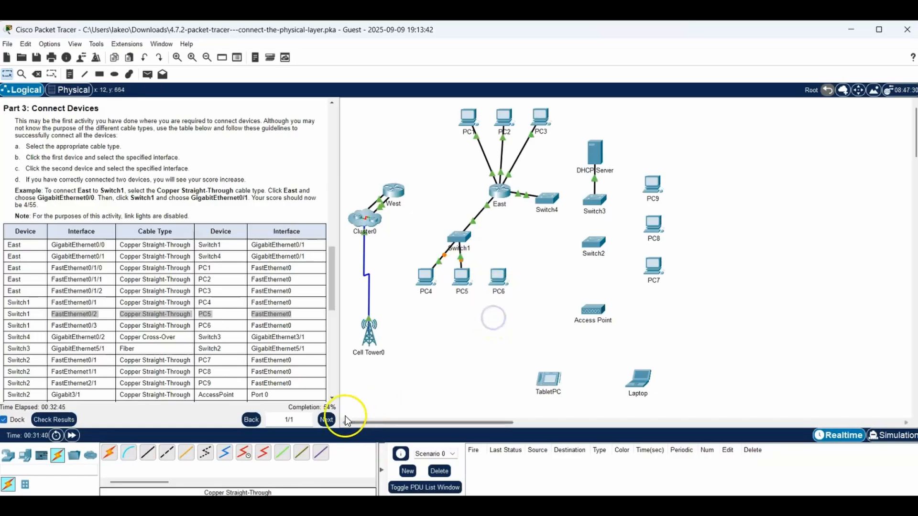
left_click(329, 419)
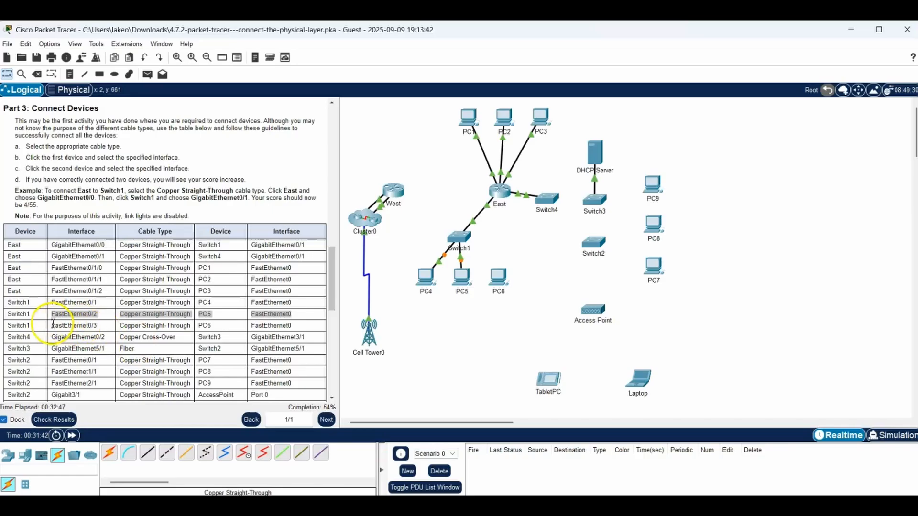
- Highlight the table row for PC6, and connect Switch1 FastEthernet0/3 to PC6 FastEthernet0 with a Copper Straight-Through cable
left_click_drag(51, 326, 304, 325)
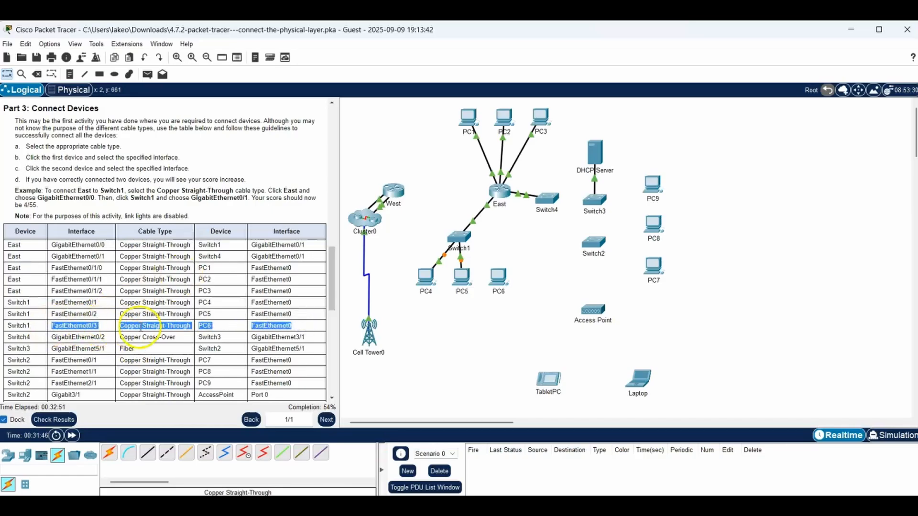
left_click(149, 458)
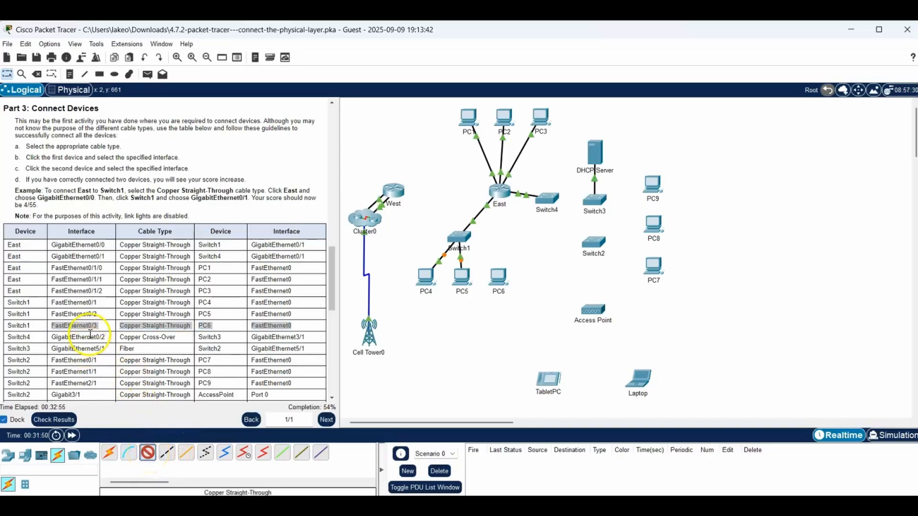
left_click(460, 238)
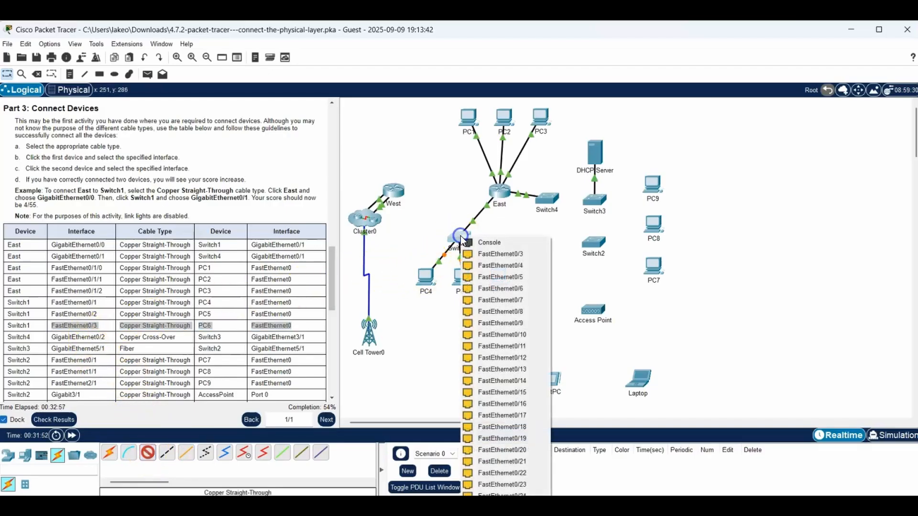
left_click(497, 254)
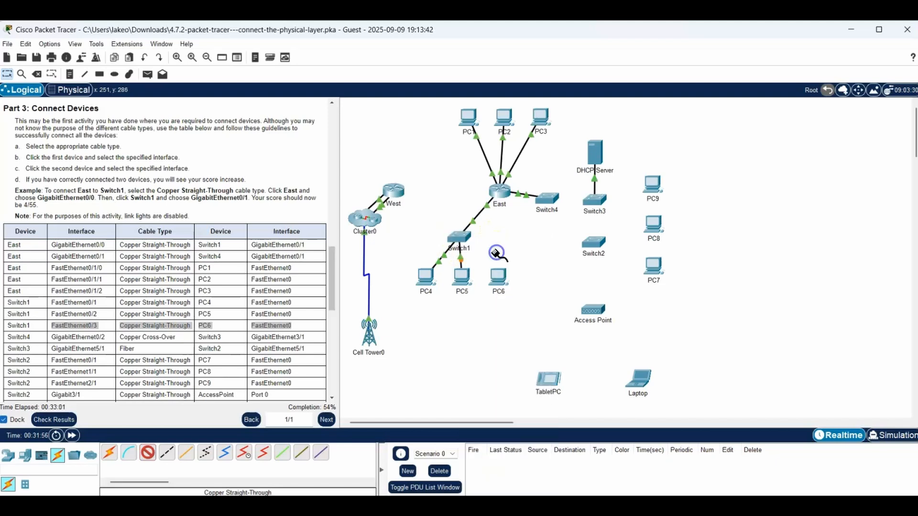
left_click(496, 275)
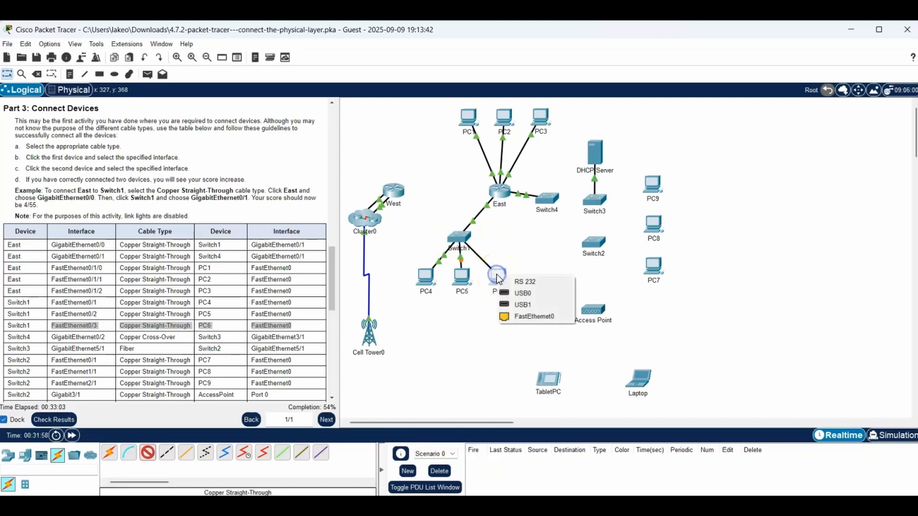
left_click(541, 315)
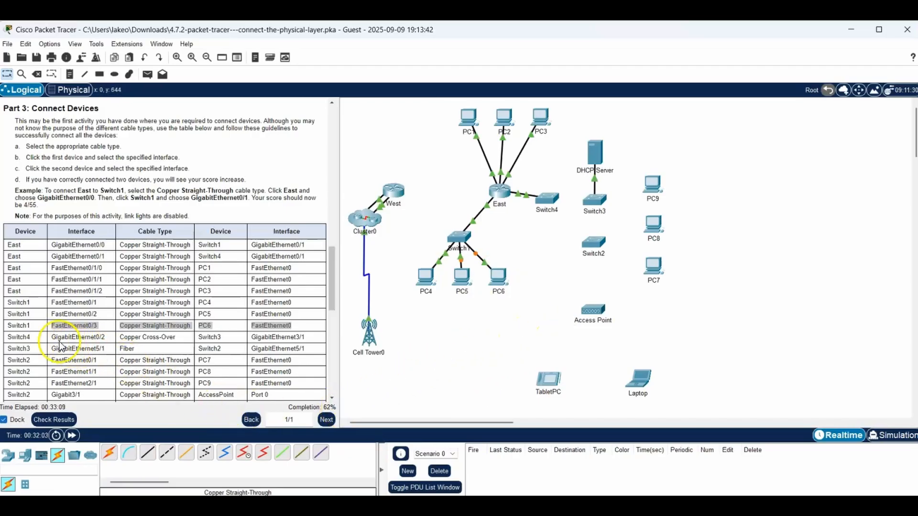
- Highlight the Switch4-to-Switch3 table row, and connect Switch4 GigabitEthernet0/2 to Switch3 GigabitEthernet3/1 with a Copper Cross-Over cable
left_click_drag(53, 340, 316, 341)
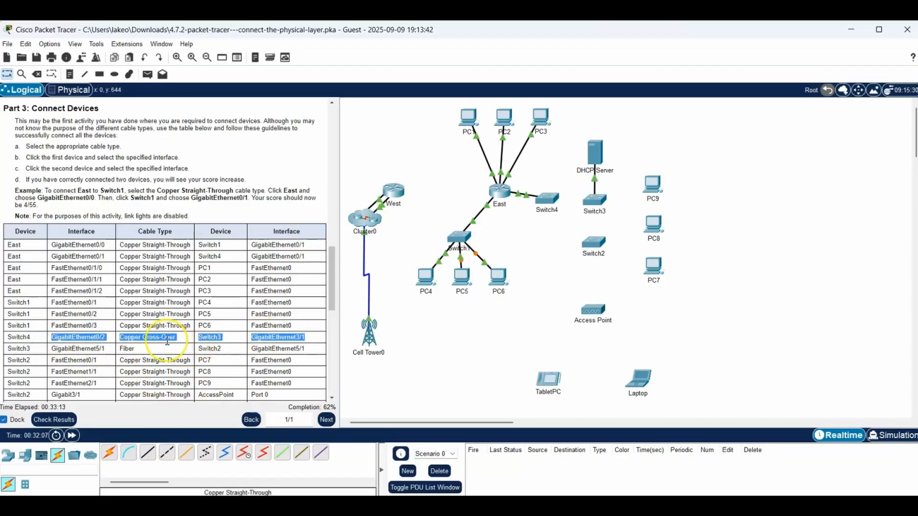
left_click(168, 461)
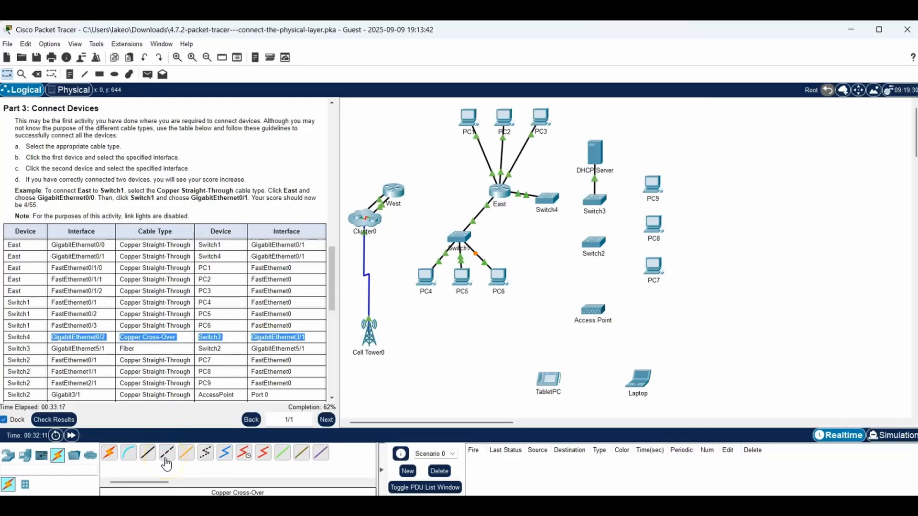
left_click(167, 461)
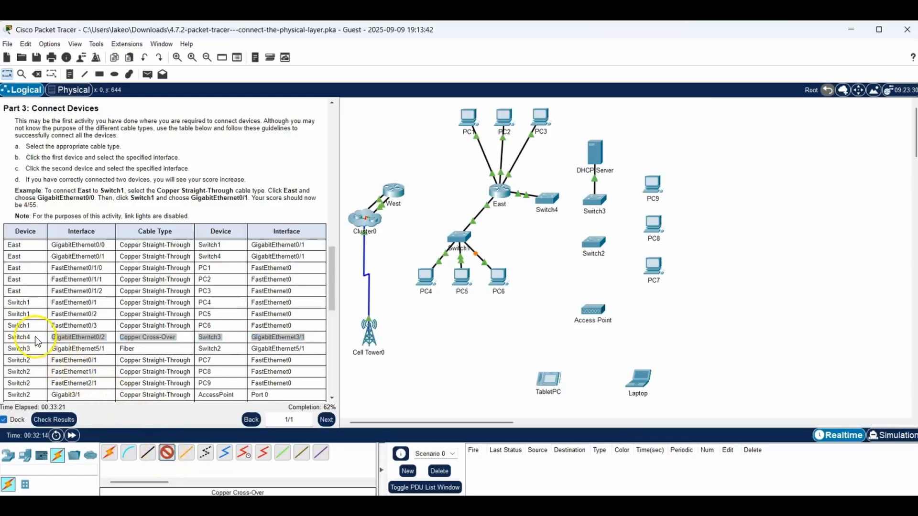
left_click(549, 201)
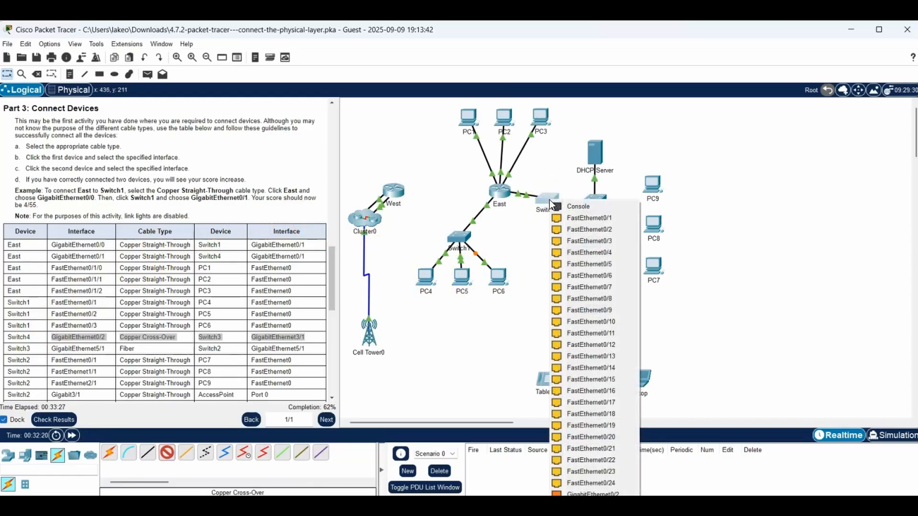
left_click(594, 493)
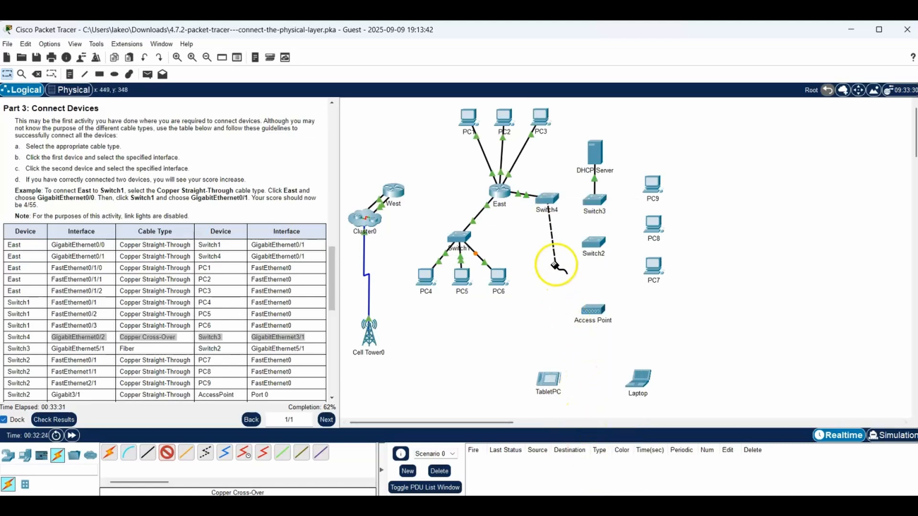
left_click(594, 203)
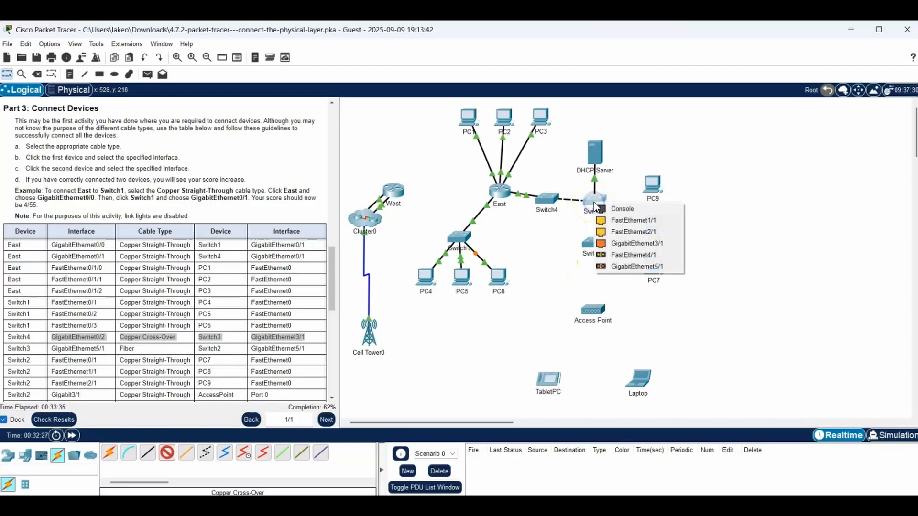
left_click(632, 243)
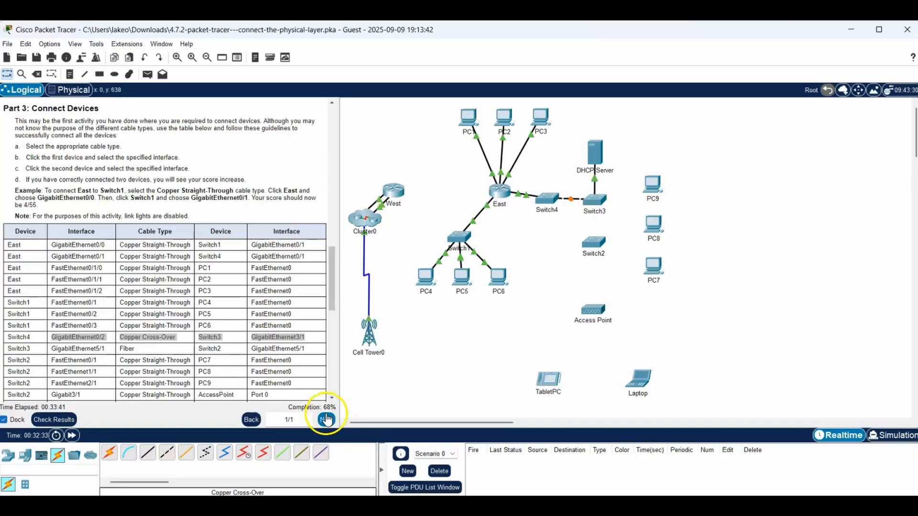
- Highlight the Switch3-to-Switch2 table row, and connect Switch3 GigabitEthernet5/1 to Switch2 GigabitEthernet5/1 with a Fiber cable
left_click_drag(52, 350, 306, 348)
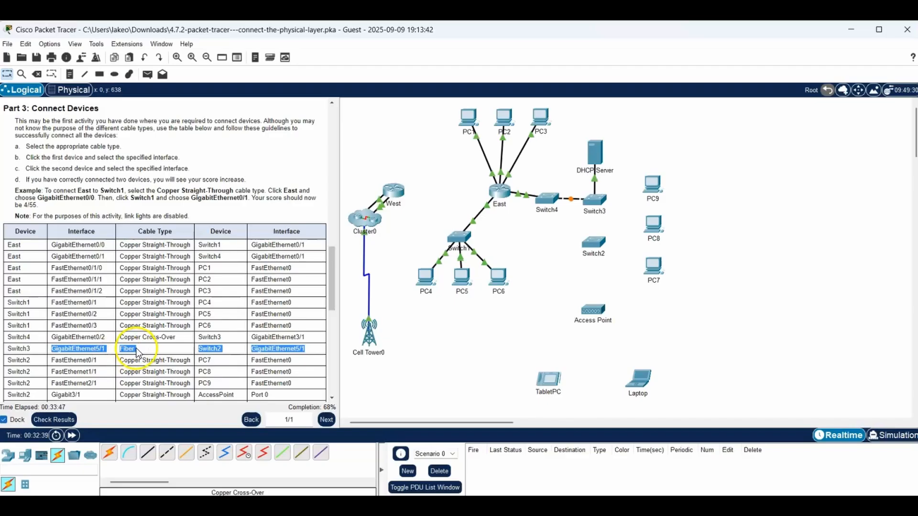
left_click(186, 457)
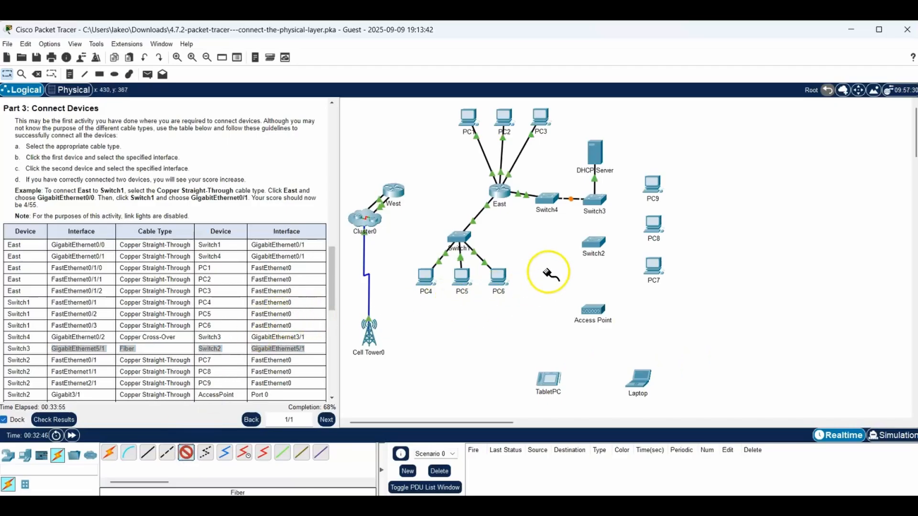
left_click(597, 200)
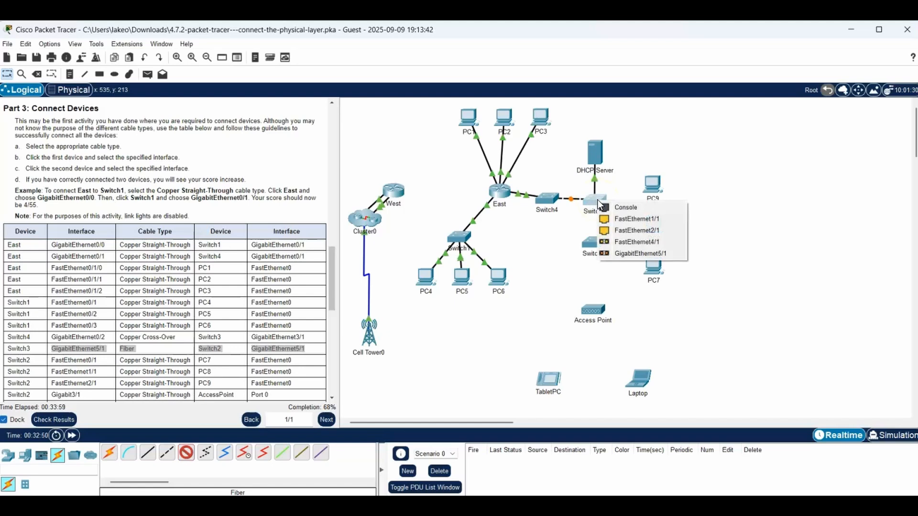
left_click(638, 253)
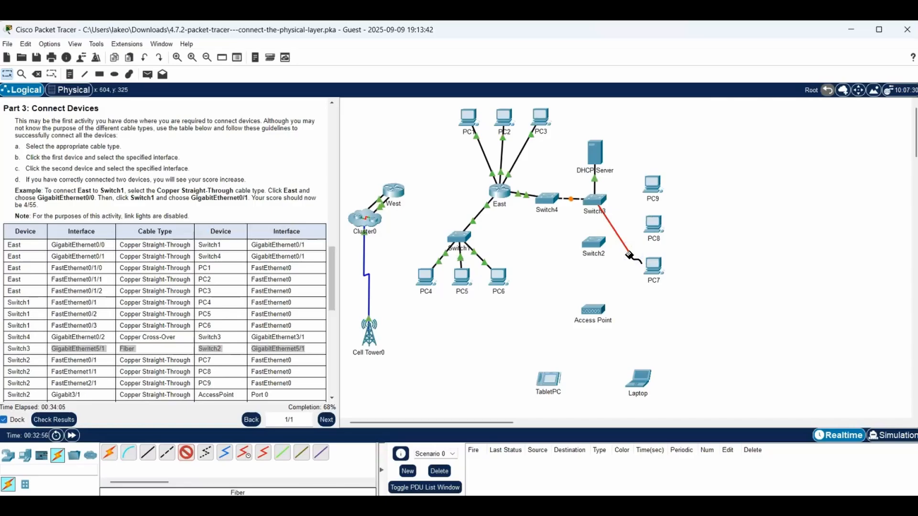
left_click(594, 243)
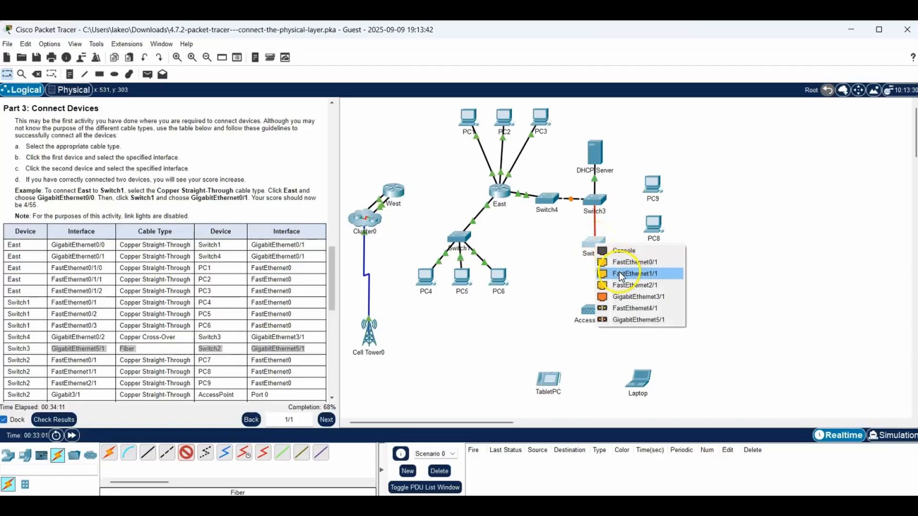
left_click(623, 320)
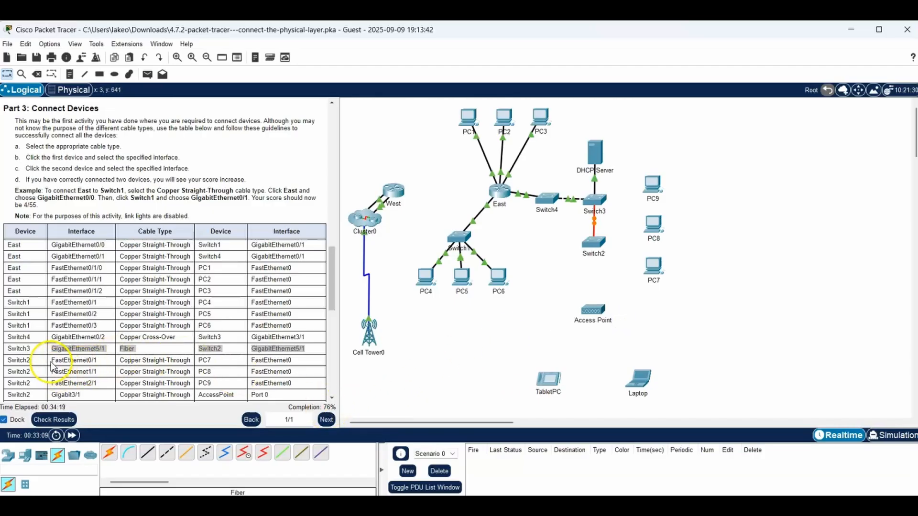
- Highlight the table row for PC7, and connect Switch2 FastEthernet0/1 to PC7 FastEthernet0 with a Copper Straight-Through cable
left_click_drag(51, 360, 296, 365)
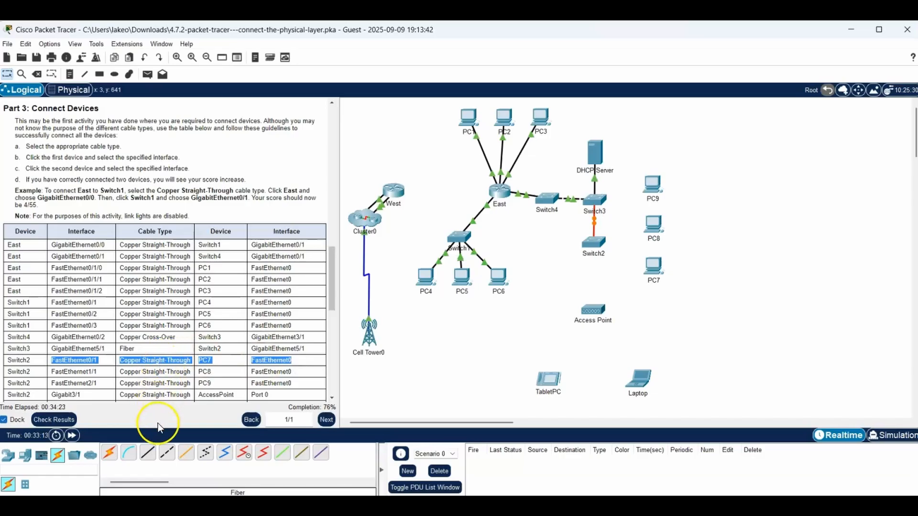
left_click(148, 455)
left_click(149, 457)
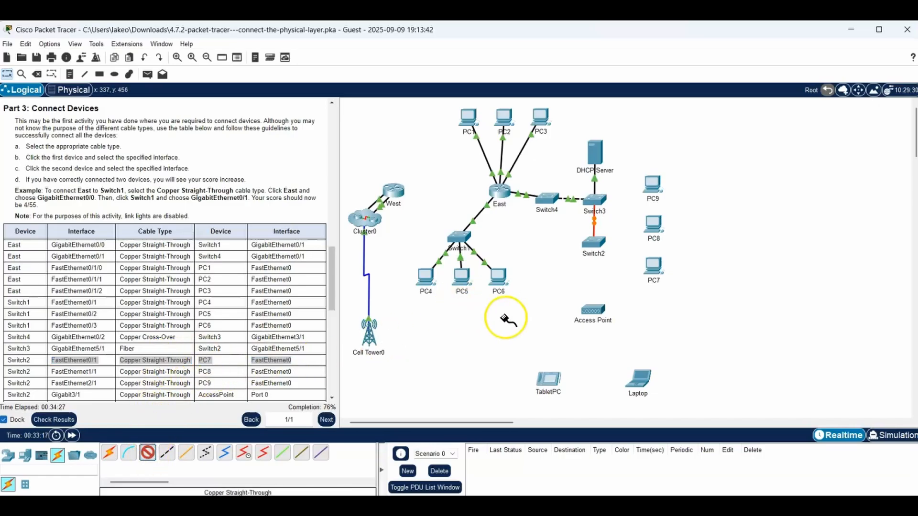
left_click(593, 245)
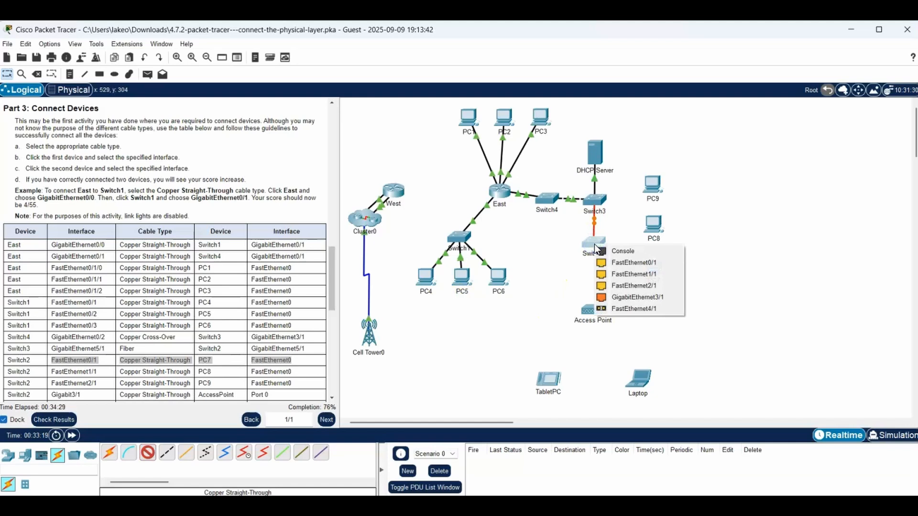
left_click(615, 263)
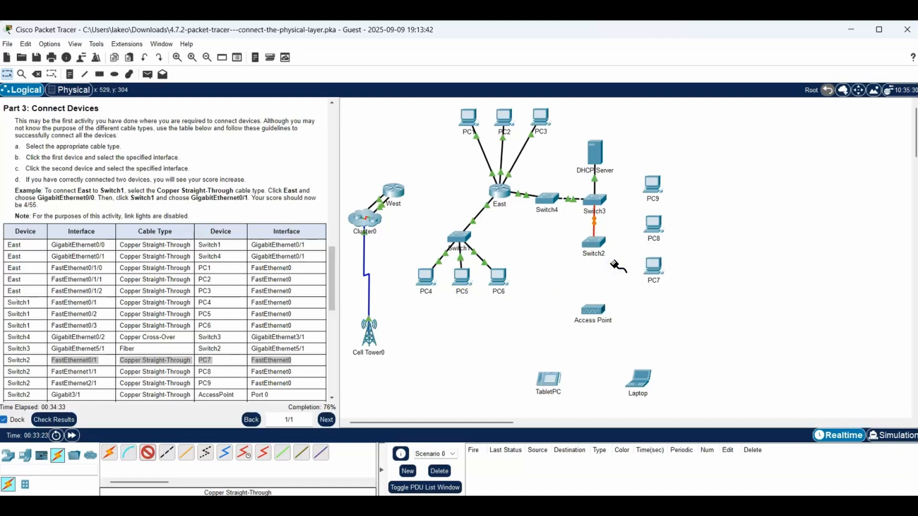
left_click(655, 266)
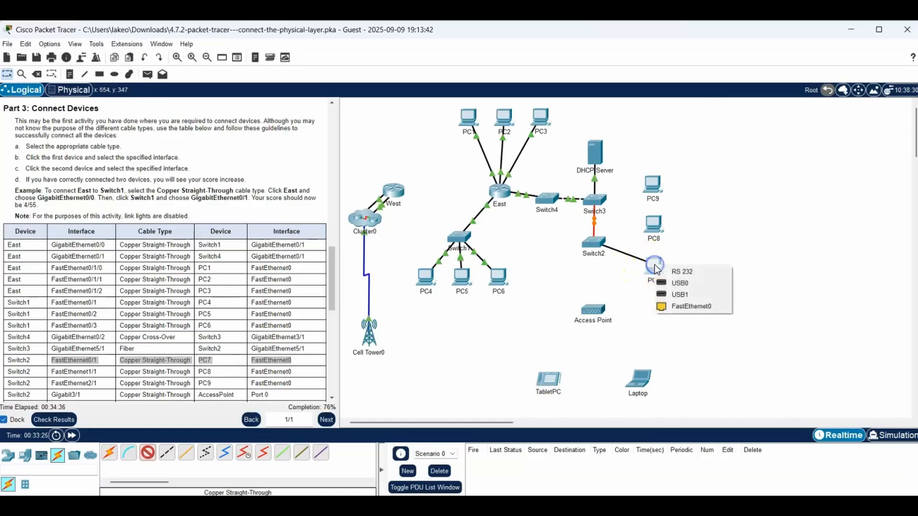
left_click(687, 308)
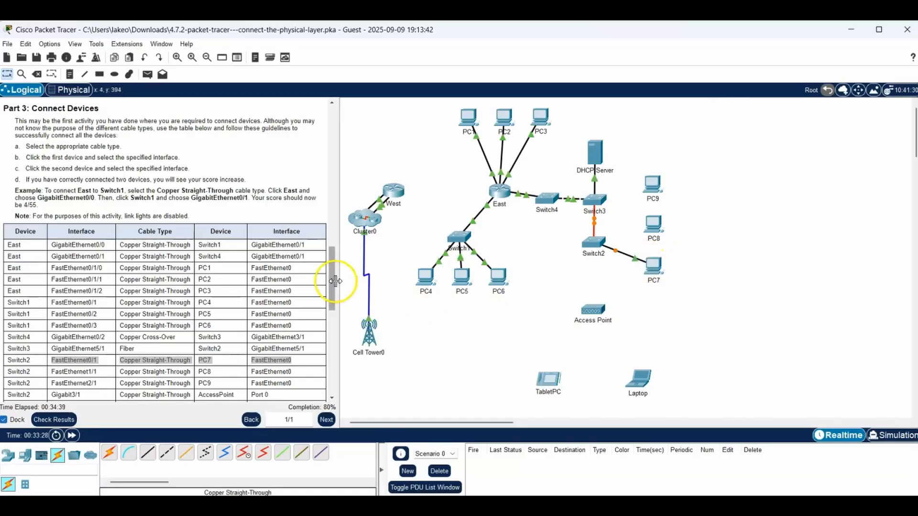
- Highlight the table row for PC8, and connect Switch2 FastEthernet1/1 to PC8 FastEthernet0 with a Copper Straight-Through cable
left_click_drag(332, 269, 332, 317)
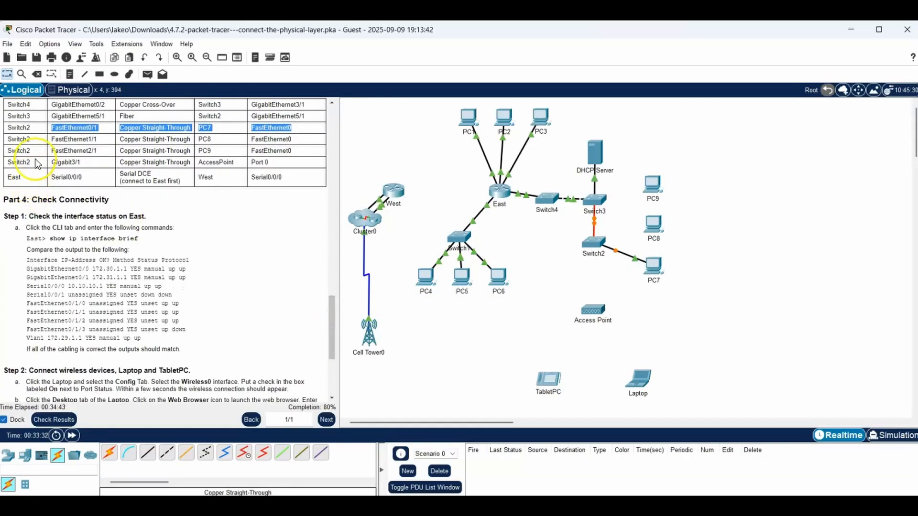
left_click_drag(52, 139, 299, 141)
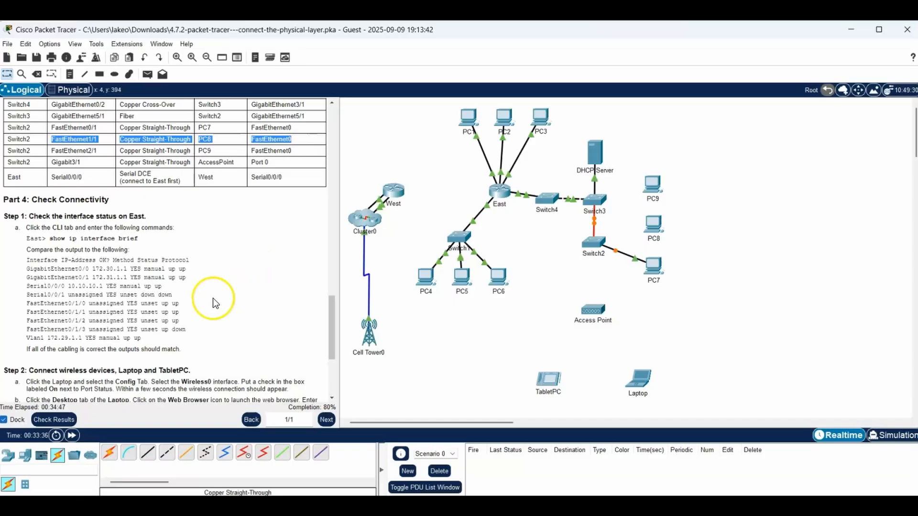
left_click(147, 458)
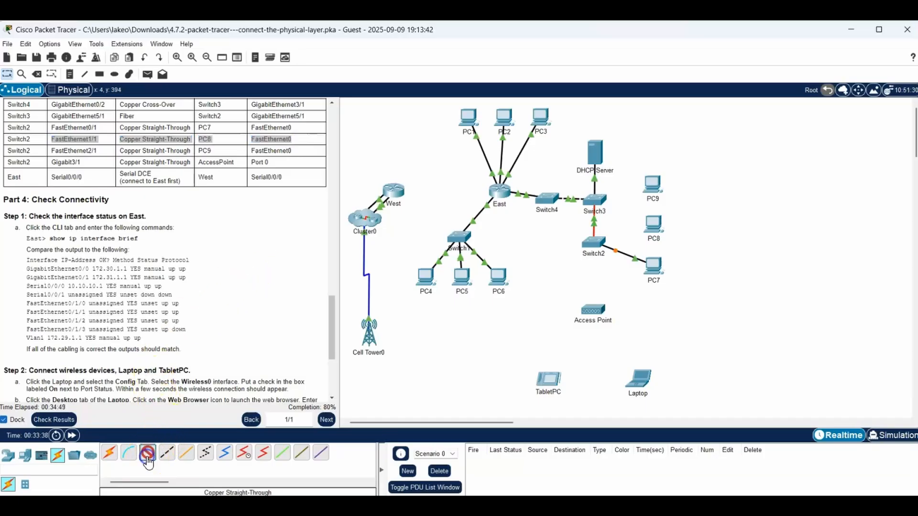
left_click(596, 244)
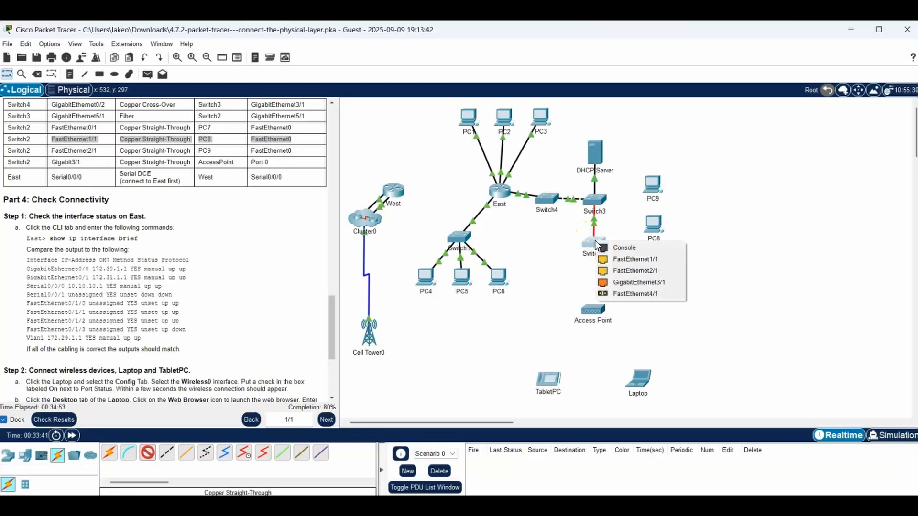
left_click(631, 260)
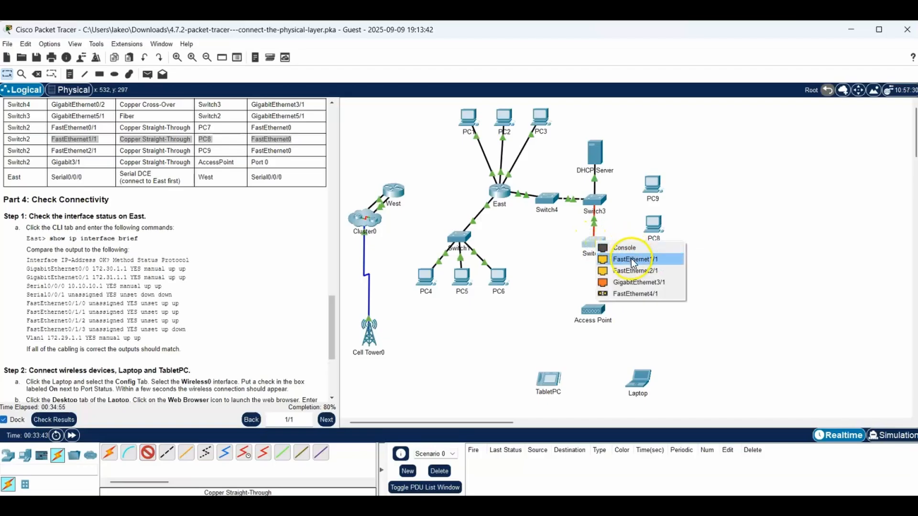
left_click(651, 224)
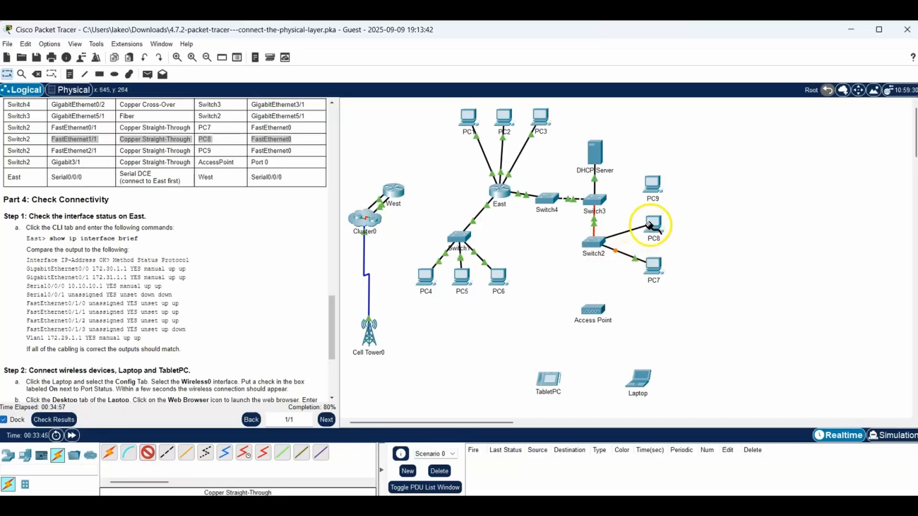
left_click(652, 224)
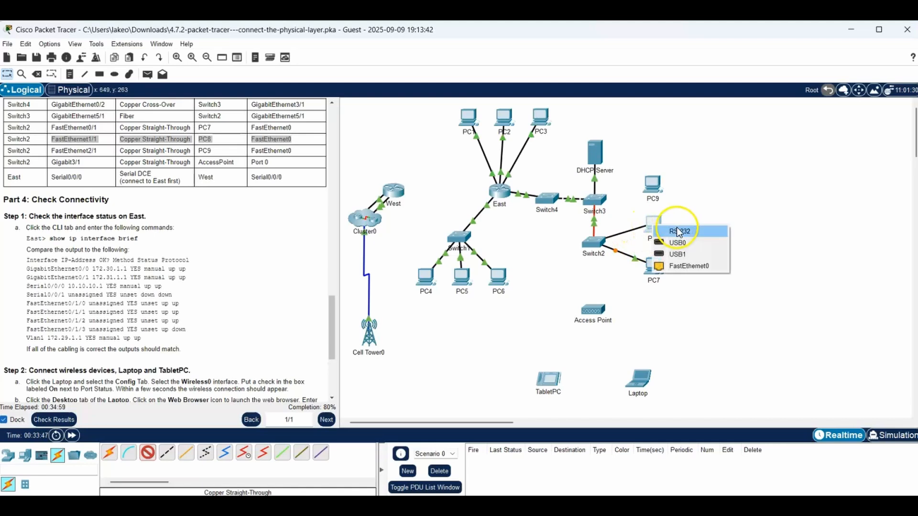
left_click(681, 266)
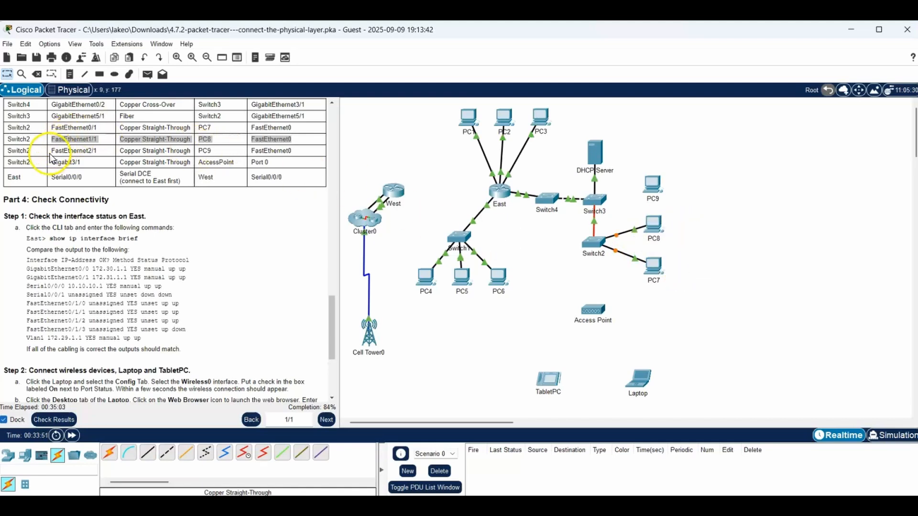
- Highlight the table row for PC9, and connect Switch2 FastEthernet2/1 to PC9 FastEthernet0 with a Copper Straight-Through cable
left_click_drag(52, 151, 304, 151)
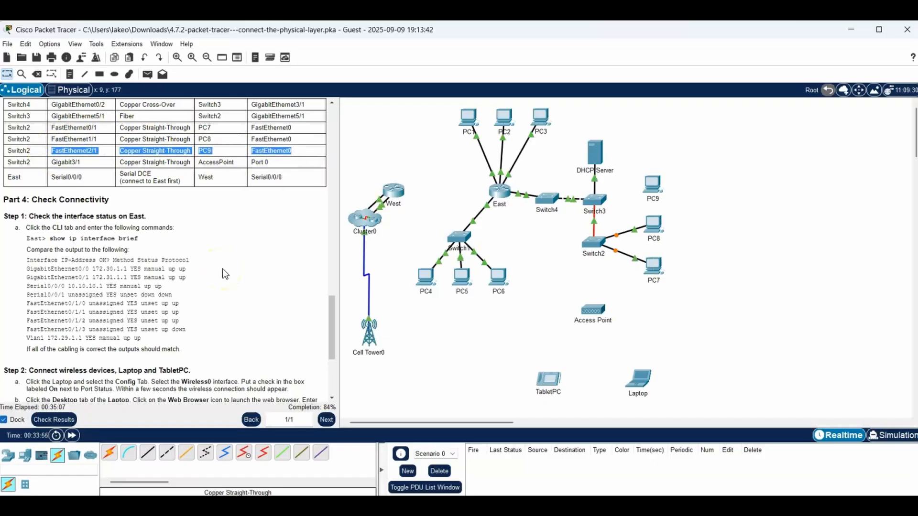
left_click(148, 453)
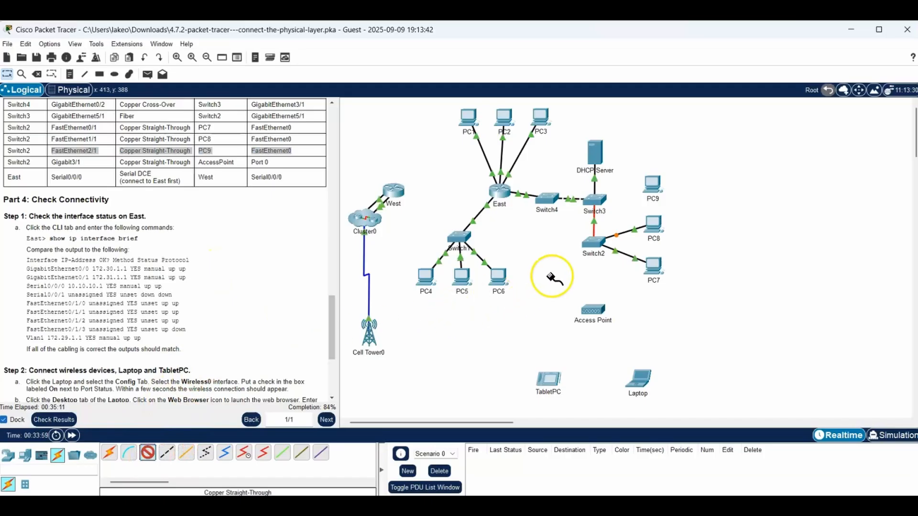
left_click(596, 243)
left_click(596, 243)
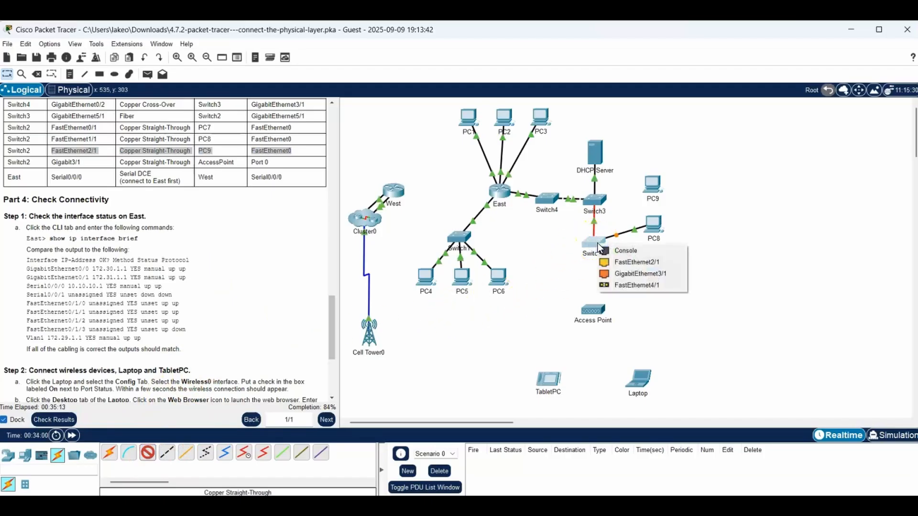
left_click(634, 264)
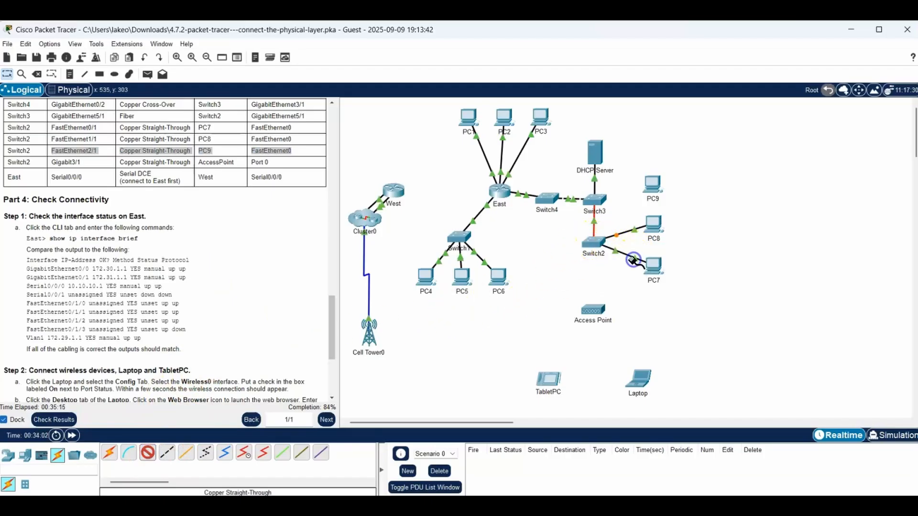
left_click(649, 183)
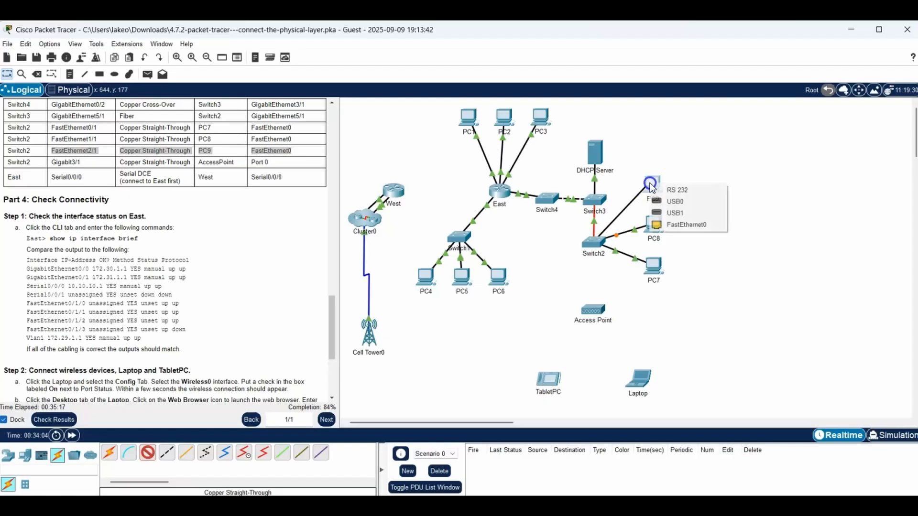
left_click(689, 226)
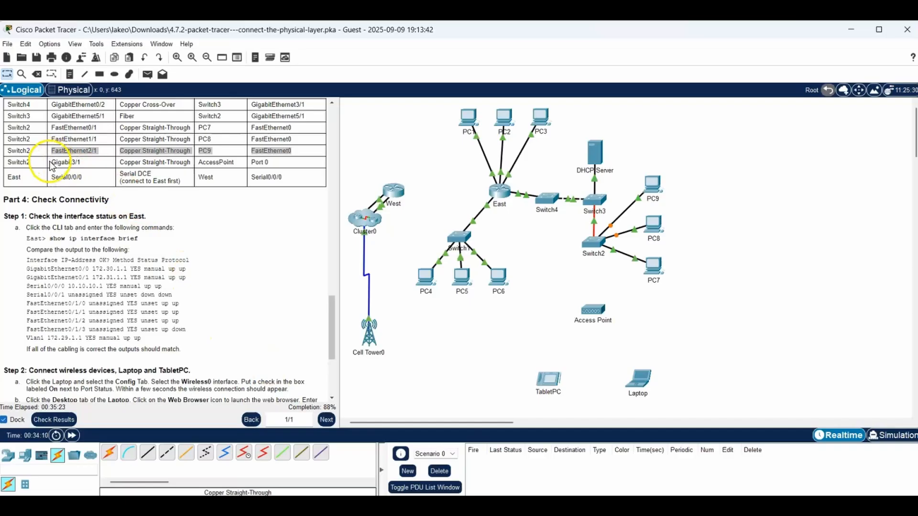
- Highlight the AccessPoint table row, and connect Switch2 GigabitEthernet3/1 to Access Point Port 0 with a Copper Straight-Through cable
left_click_drag(52, 162, 292, 162)
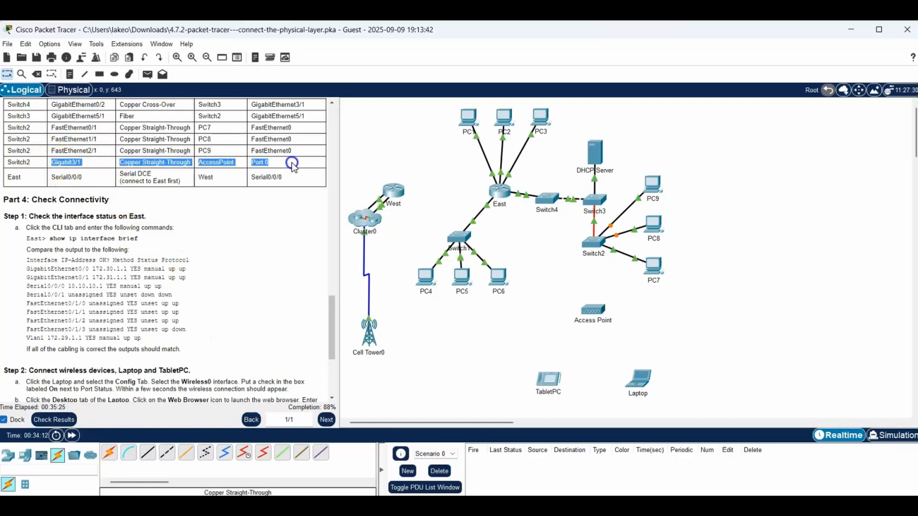
left_click(151, 458)
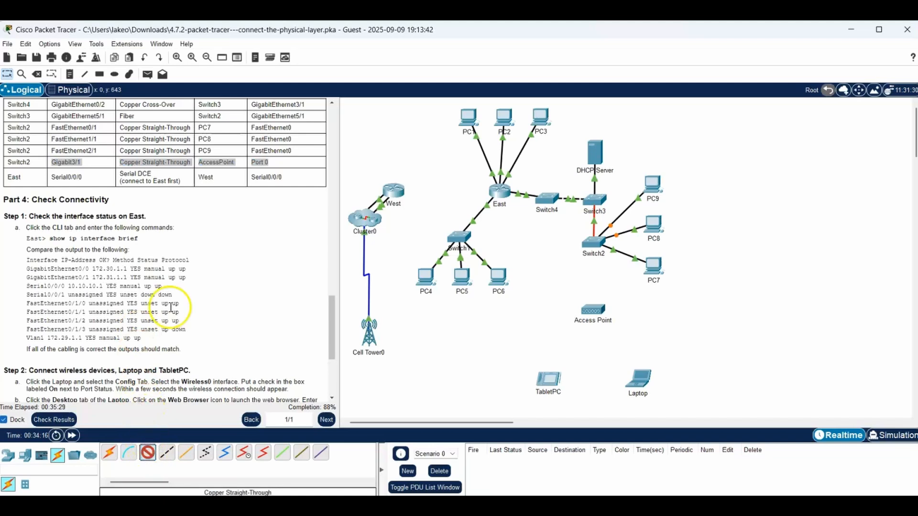
left_click(593, 243)
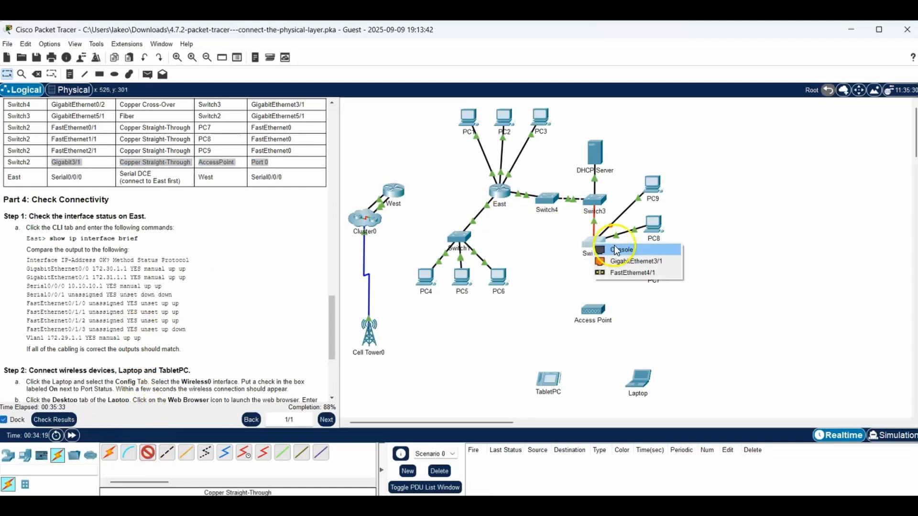
left_click(632, 263)
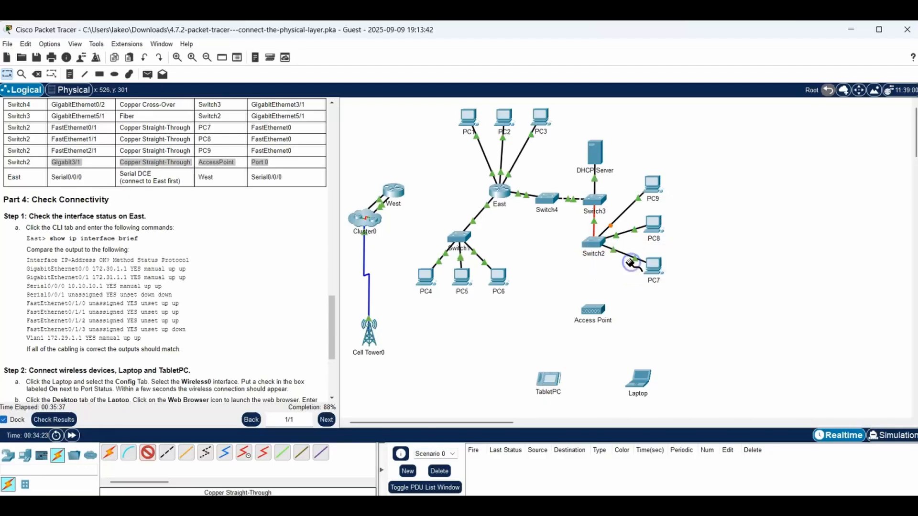
left_click(593, 312)
left_click(592, 313)
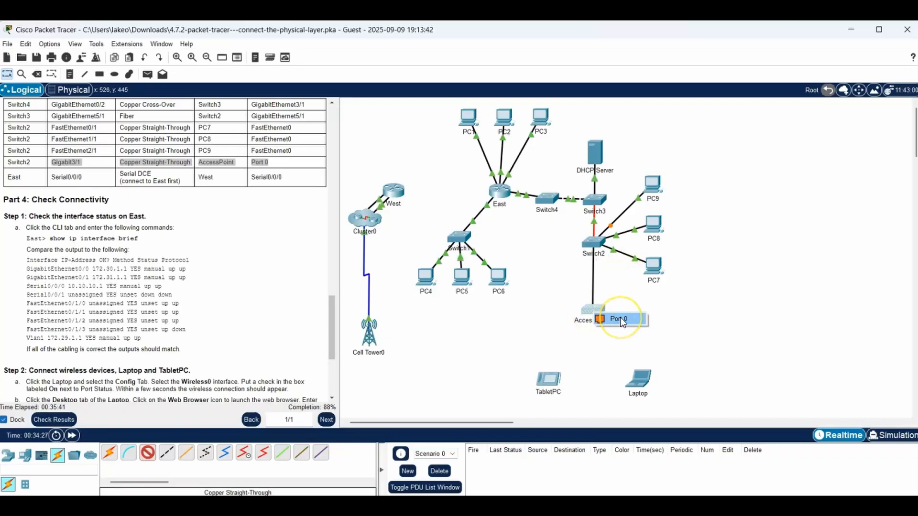
left_click(621, 317)
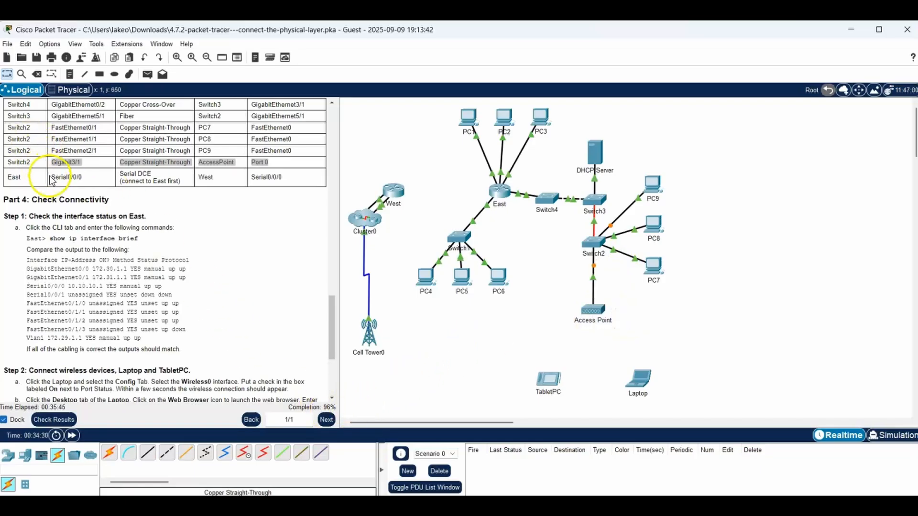
- Highlight the East-to-West table row, and connect East Serial0/0/0 to West Serial0/0/0 with a Serial DCE cable, starting at East
left_click_drag(51, 177, 297, 182)
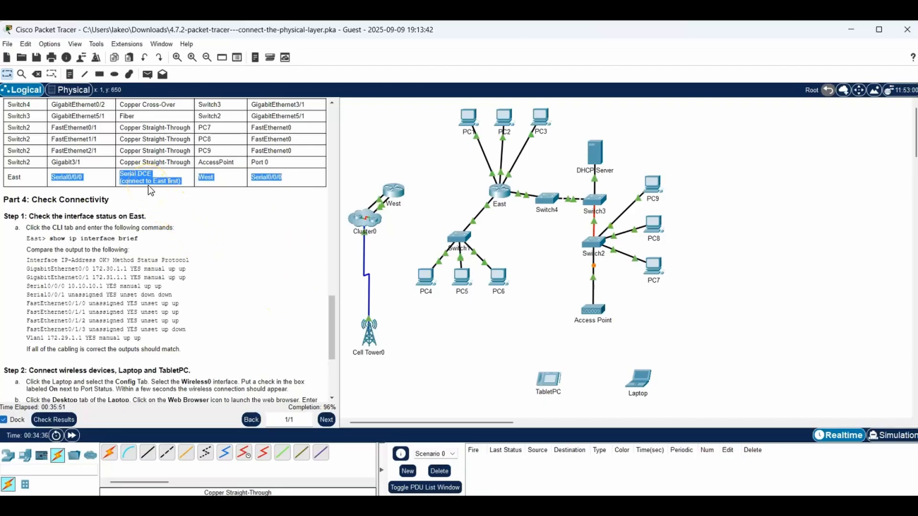
left_click(244, 453)
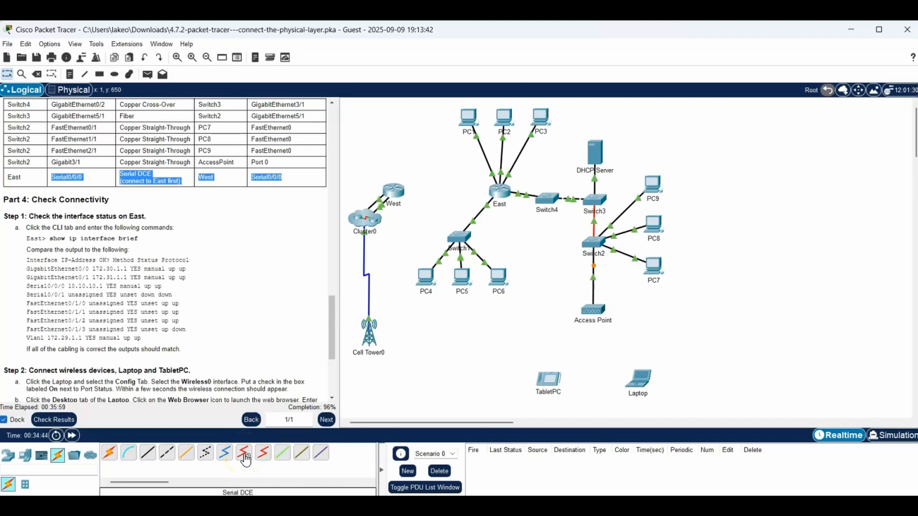
left_click(245, 455)
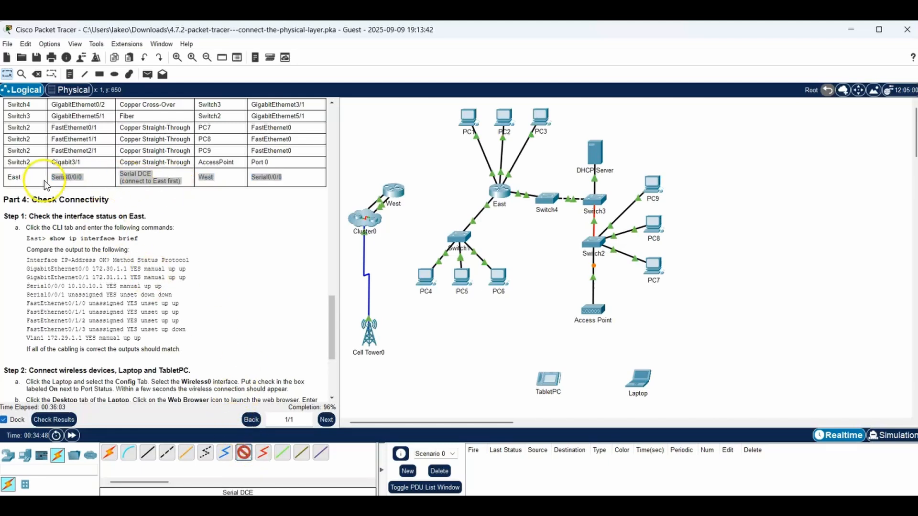
left_click(502, 192)
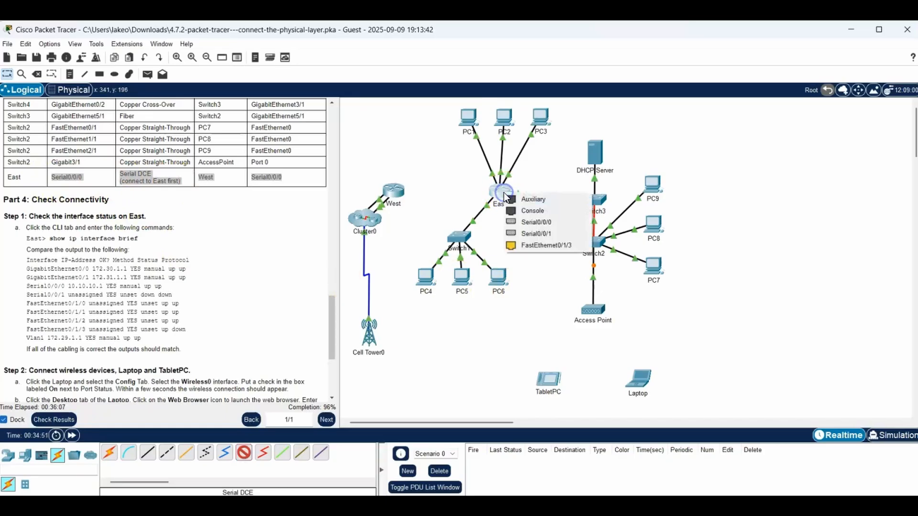
left_click(540, 221)
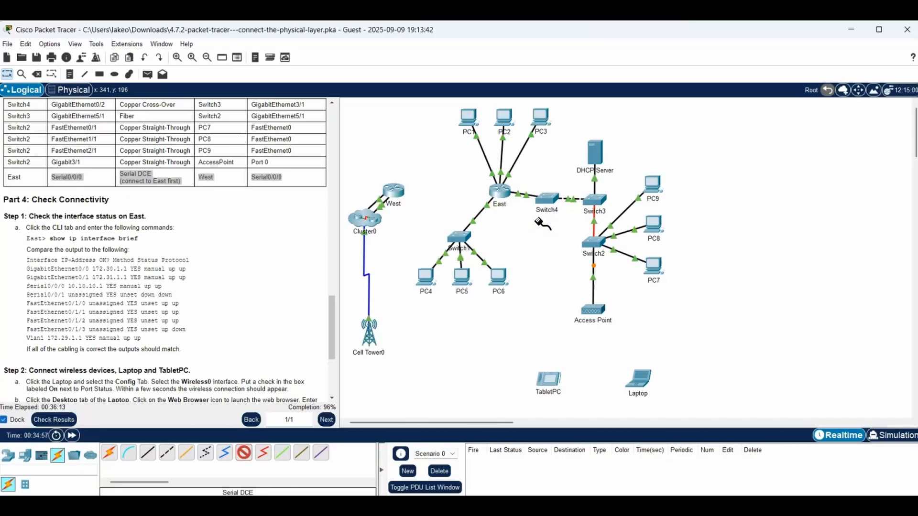
left_click(392, 192)
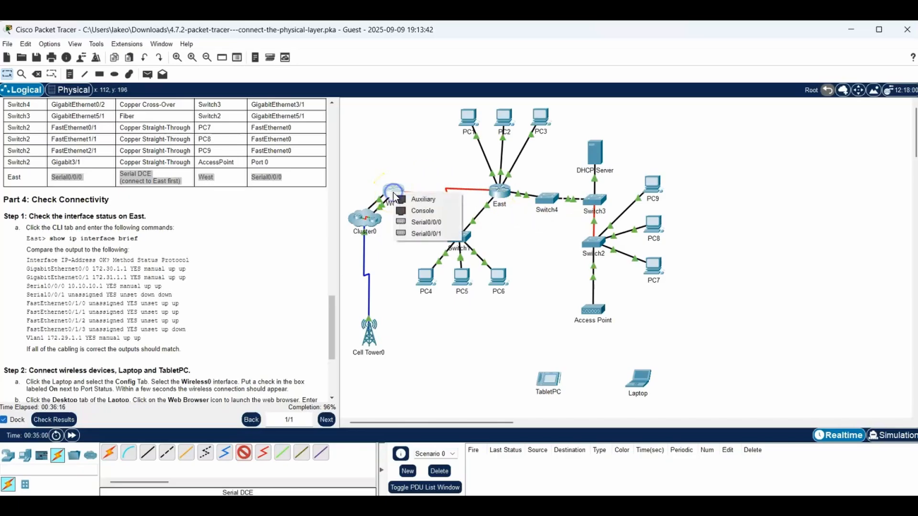
left_click(426, 222)
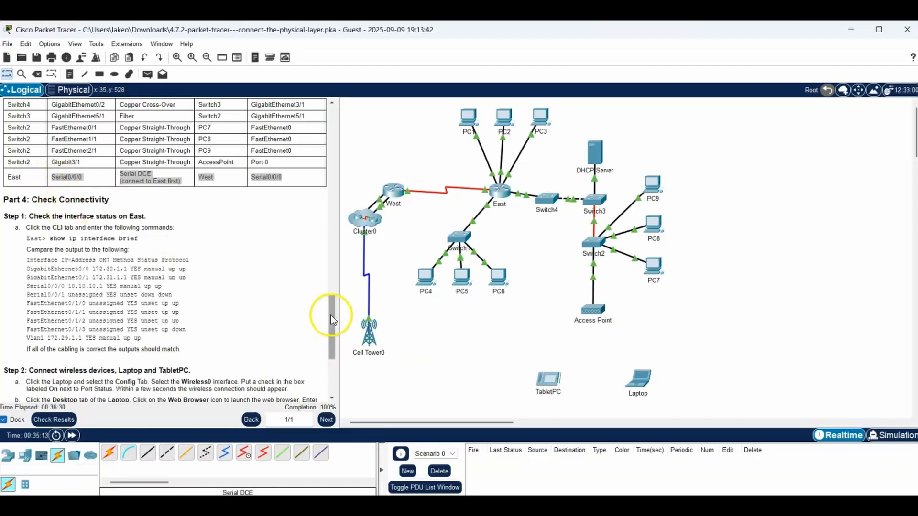
- Highlight the Part 4 Step 1 heading, run show ip interface brief in East's command line, and compare the output with the instructions
left_click_drag(330, 315, 333, 336)
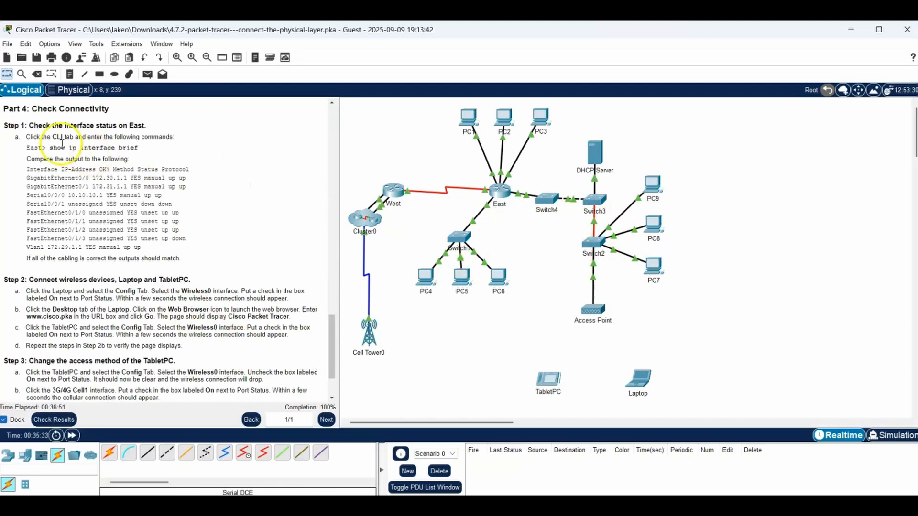
left_click_drag(26, 124, 149, 128)
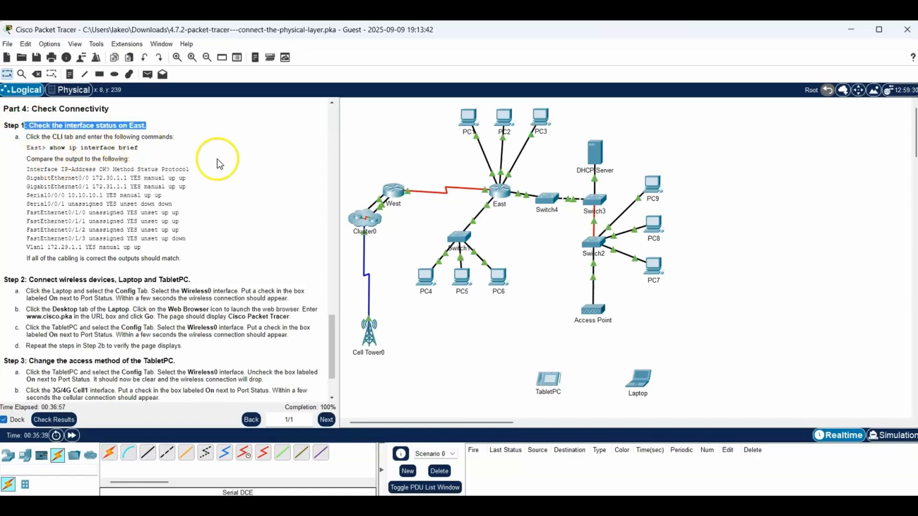
left_click(500, 187)
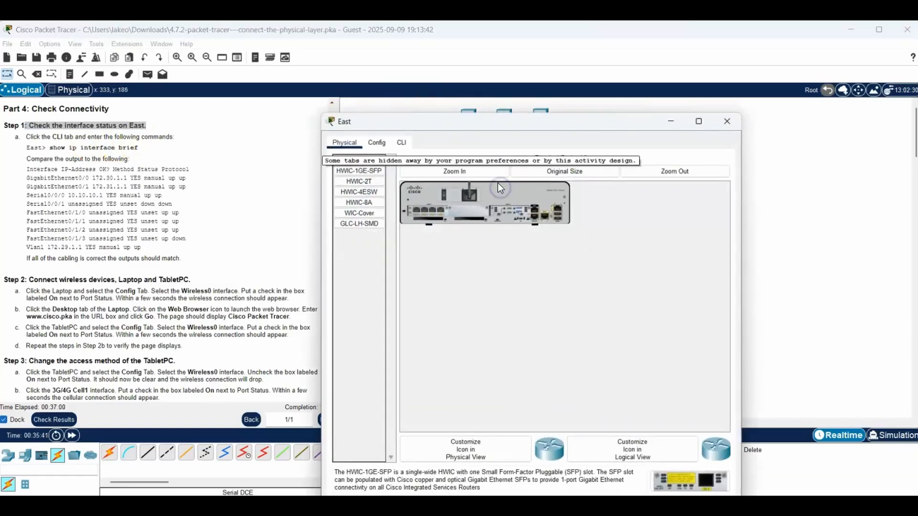
left_click(399, 144)
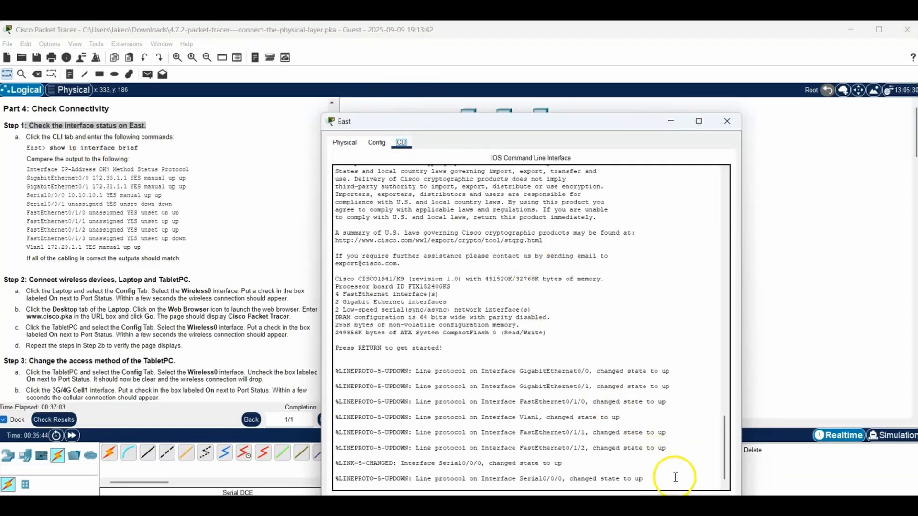
key("Return")
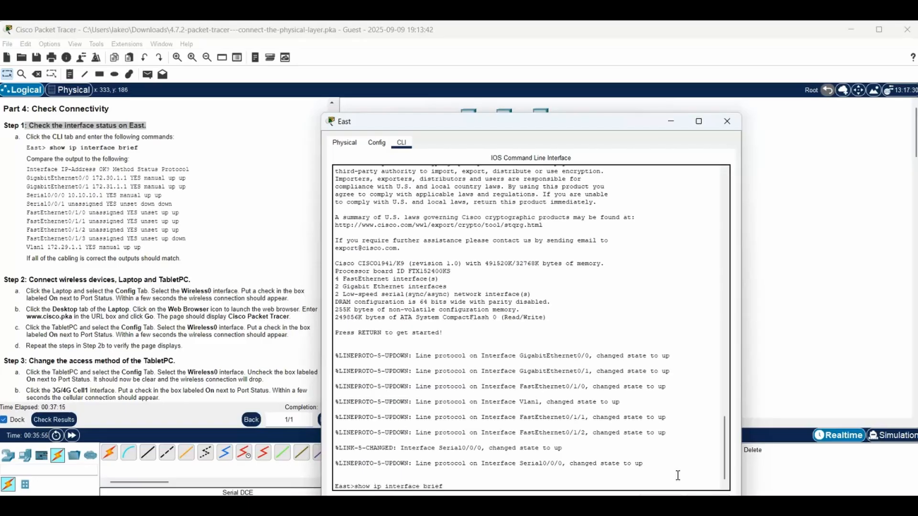
key("Return")
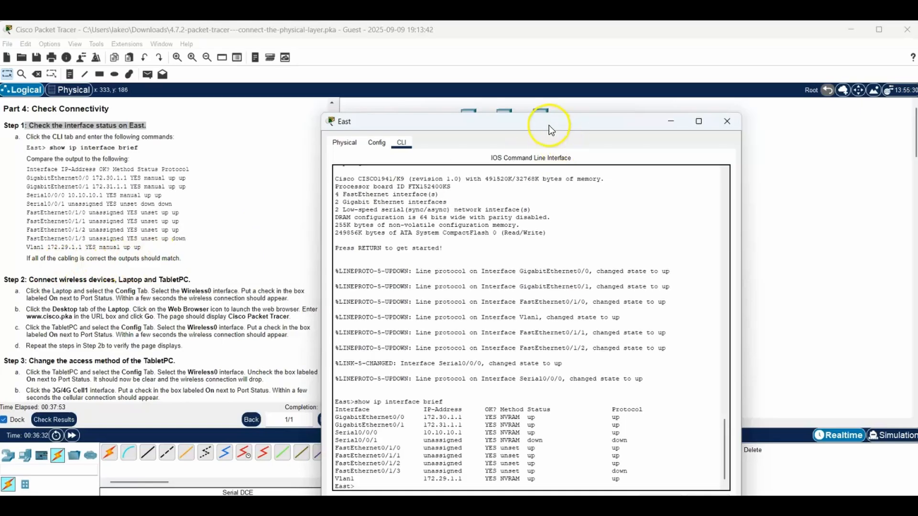
left_click_drag(549, 125, 587, 89)
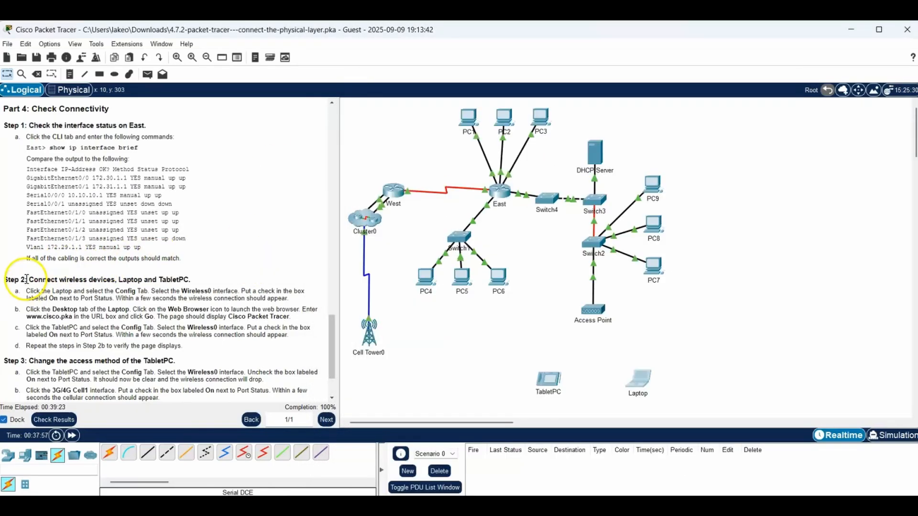
- Highlight the Step 2 heading, turn on the Laptop's Wireless0 port, and check its wireless link in the topology
left_click_drag(27, 279, 194, 280)
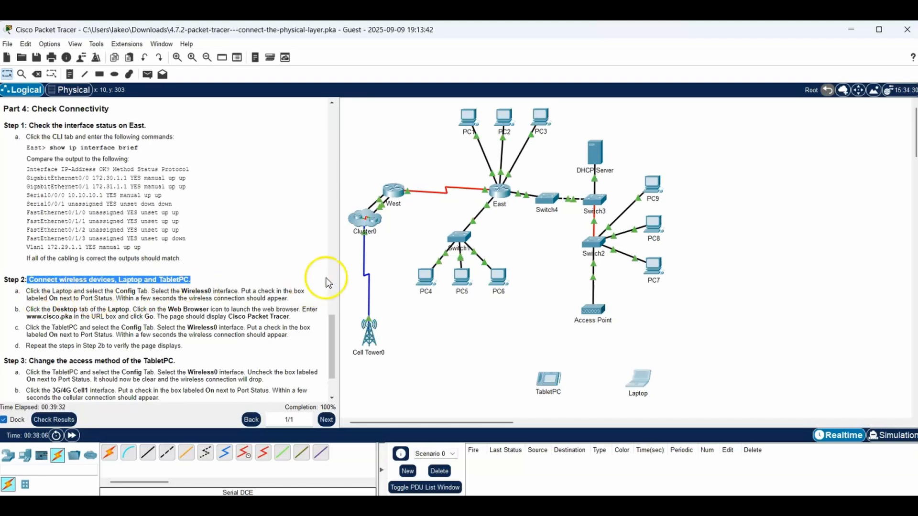
left_click(639, 380)
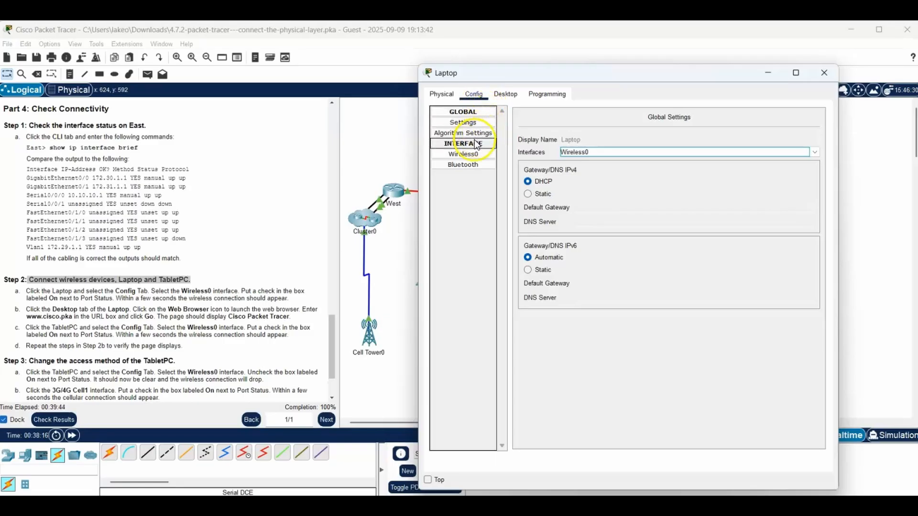
left_click(471, 156)
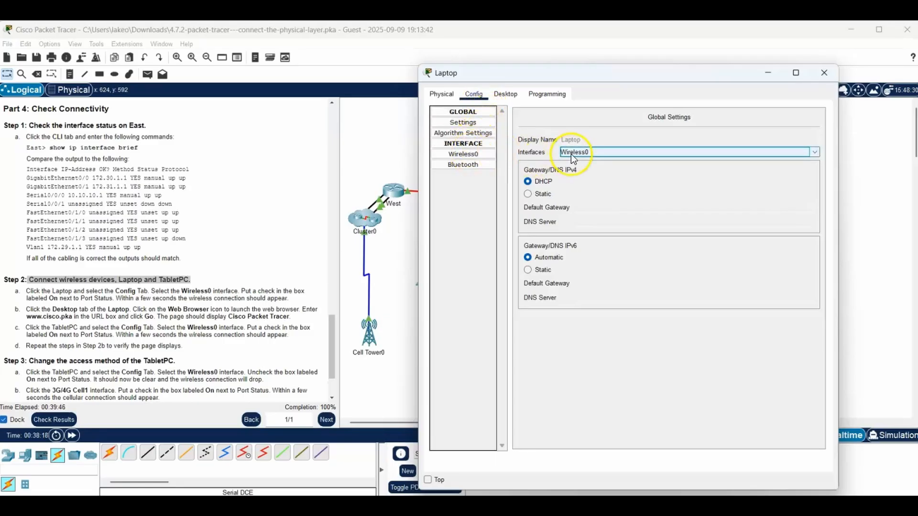
left_click(472, 157)
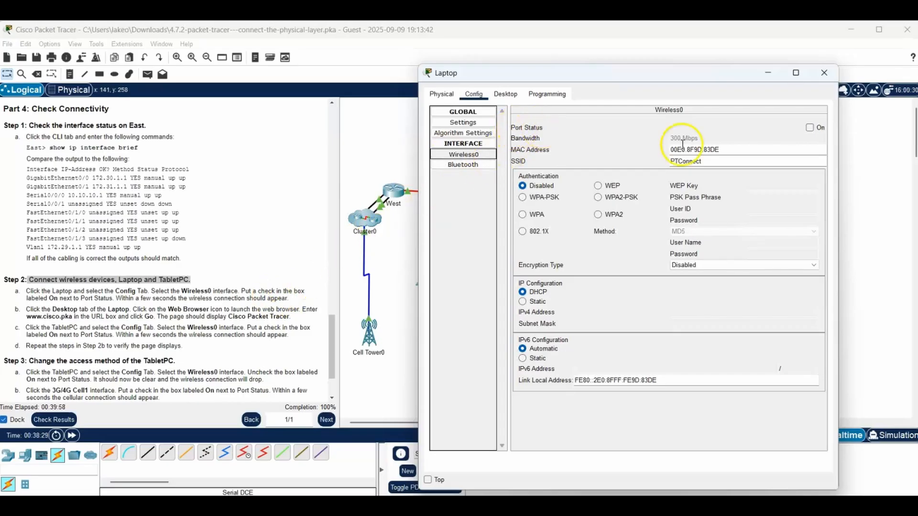
left_click(807, 127)
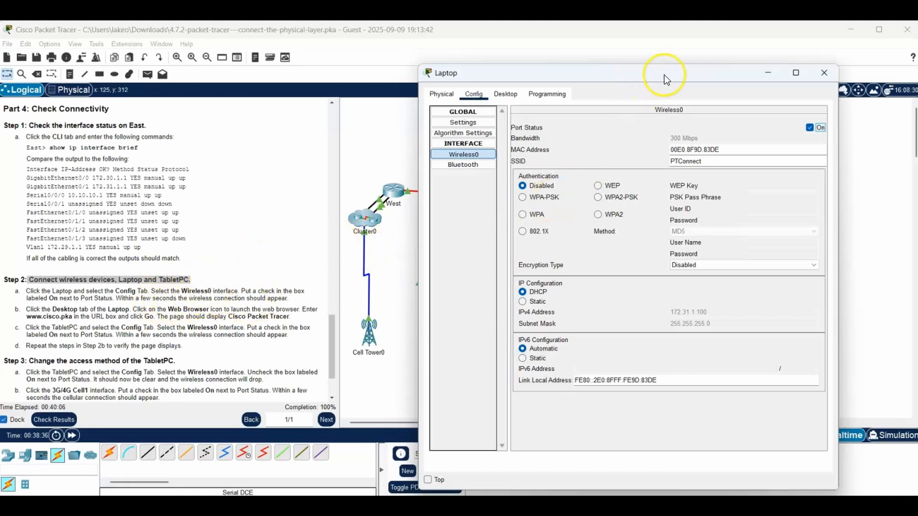
left_click_drag(664, 75, 310, 65)
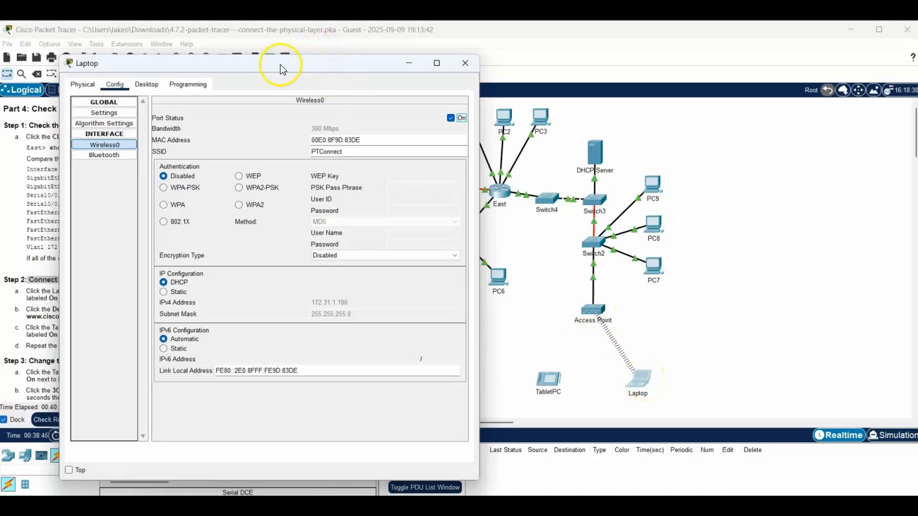
left_click_drag(280, 65, 689, 74)
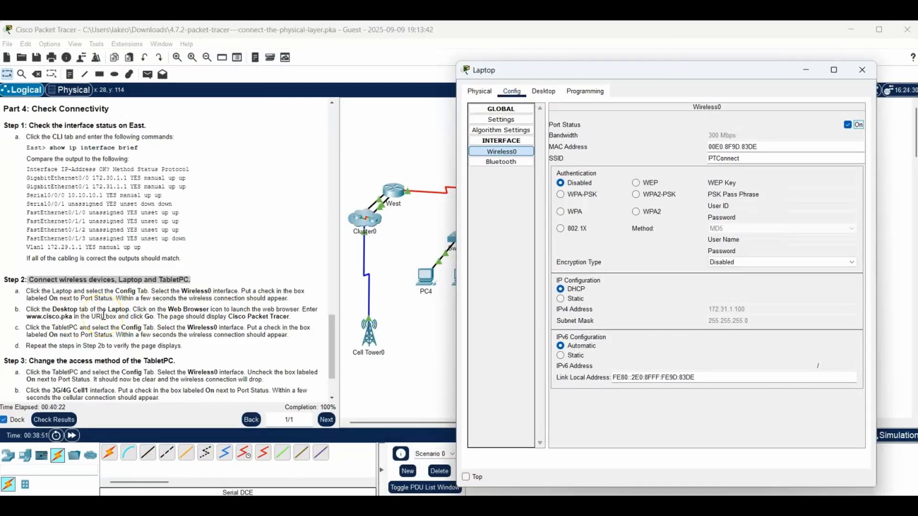
left_click(543, 91)
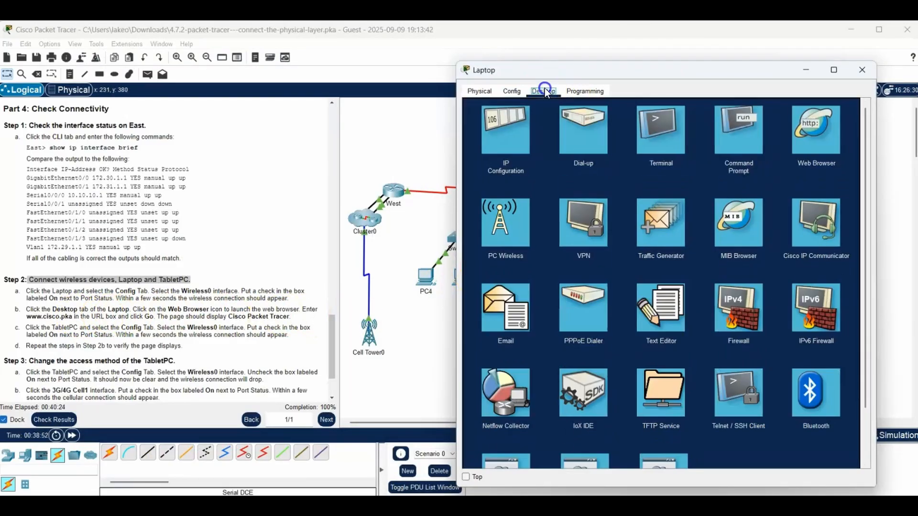
left_click_drag(27, 310, 300, 318)
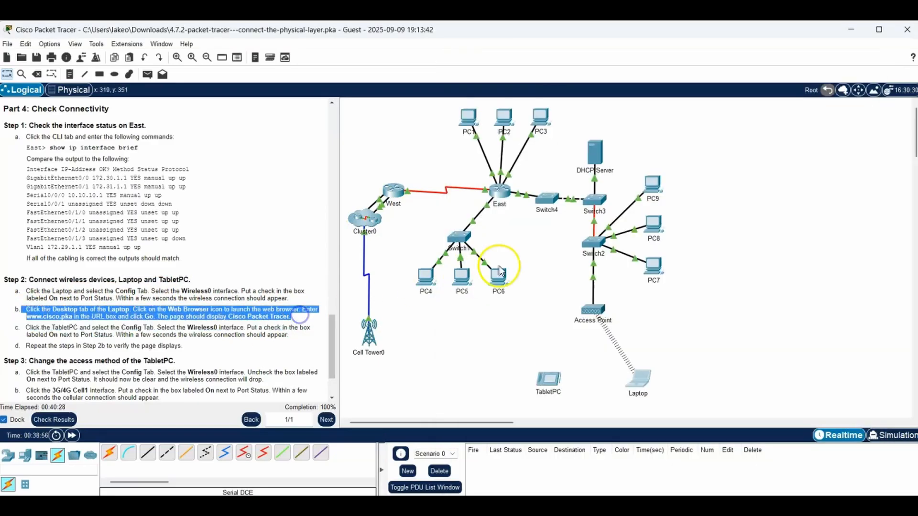
left_click(643, 380)
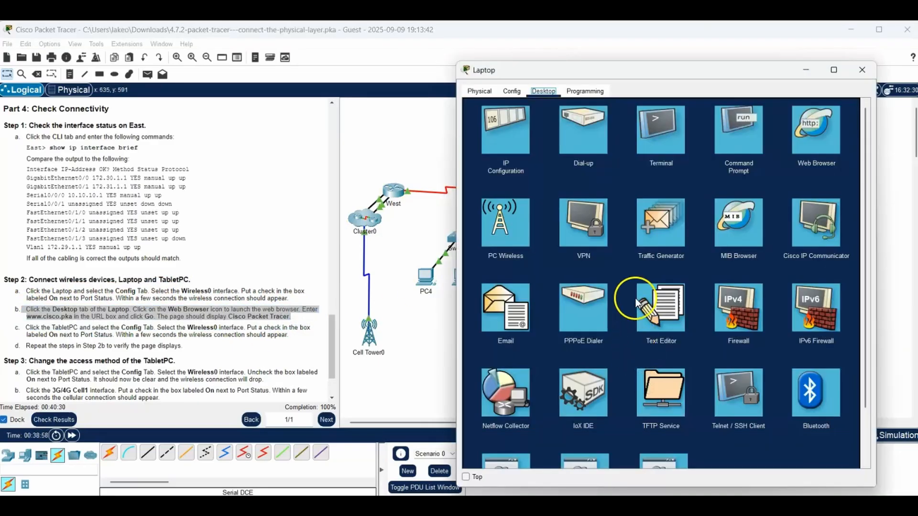
left_click(465, 477)
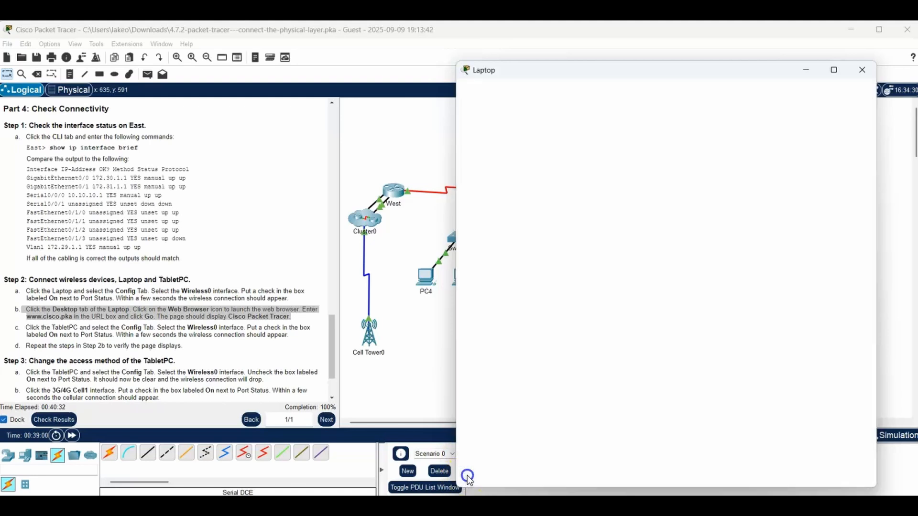
left_click_drag(654, 76, 668, 56)
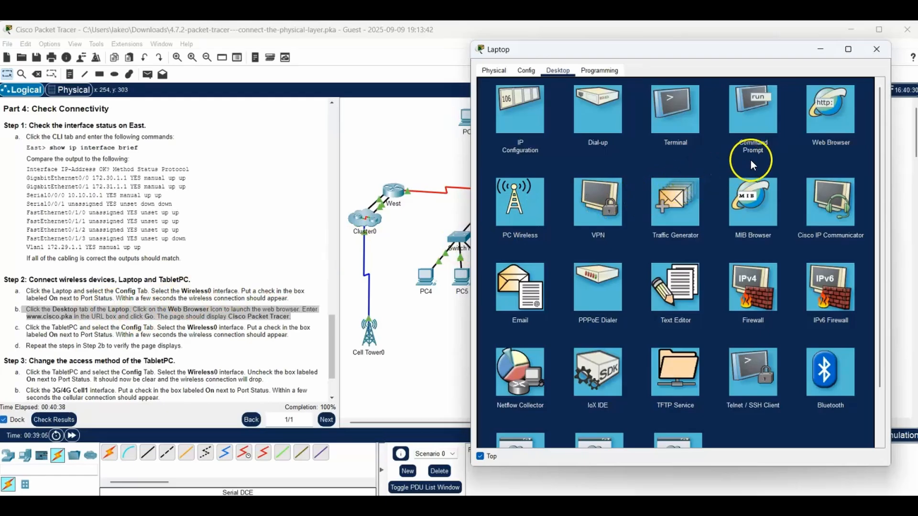
left_click(827, 119)
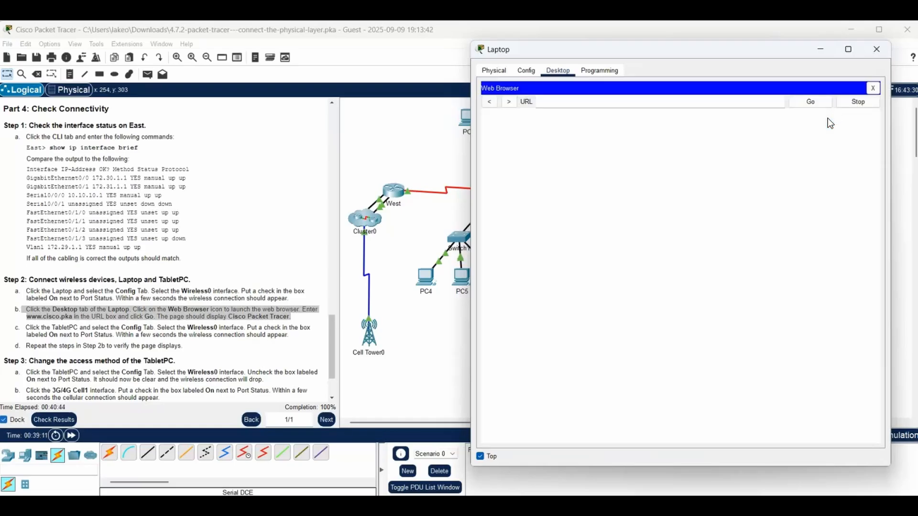
left_click(557, 103)
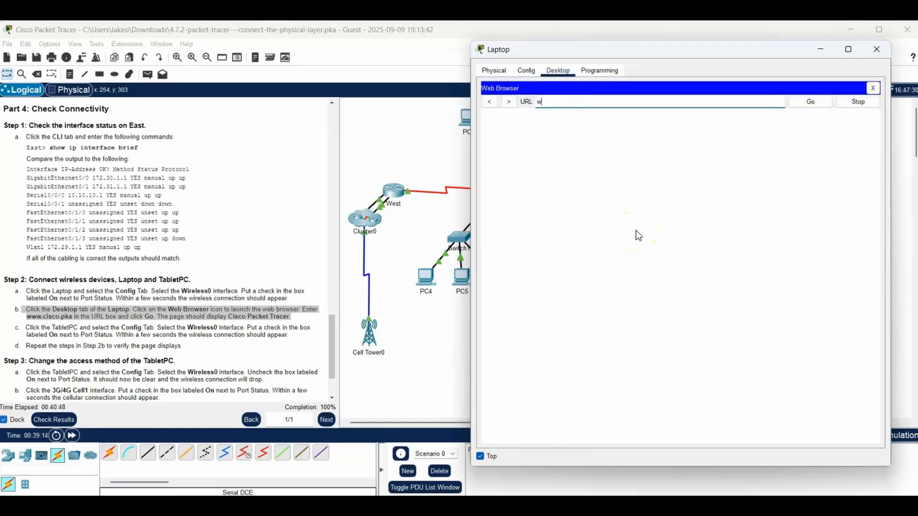
type("www.cisco.pka")
left_click(806, 102)
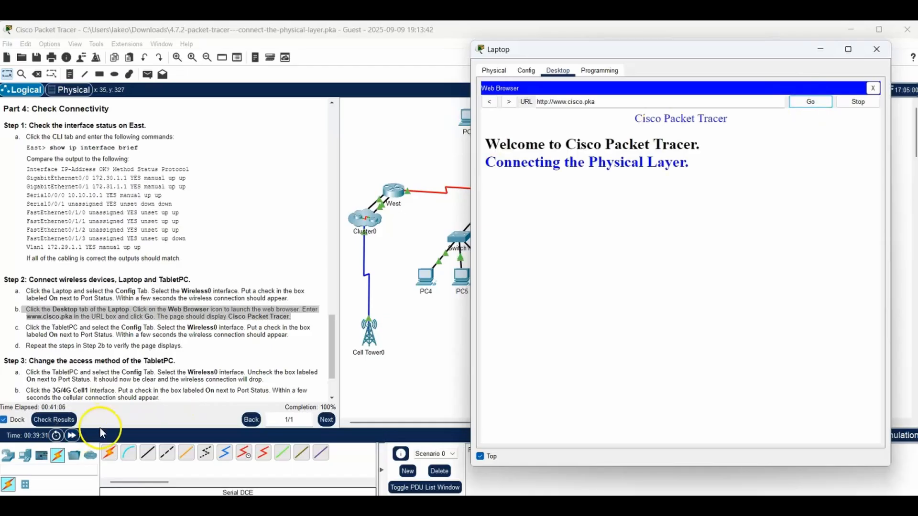
left_click(658, 236)
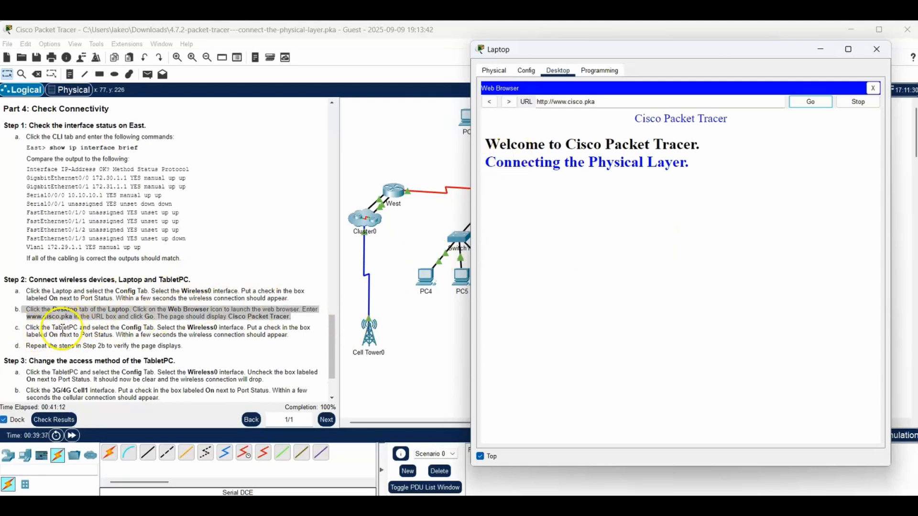
- Highlight instruction 2c, close the Laptop window, turn on the TabletPC's Wireless0 port, and check its wireless link in the topology
left_click_drag(28, 329, 296, 340)
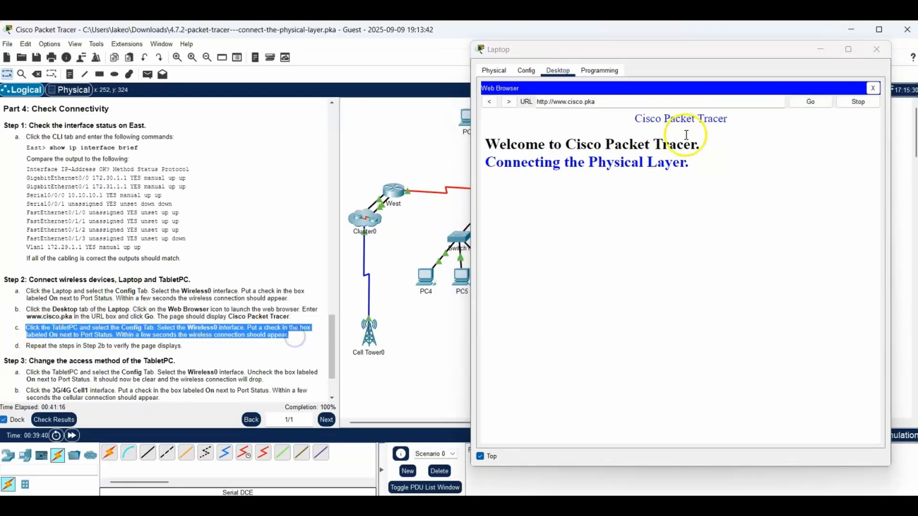
left_click(877, 48)
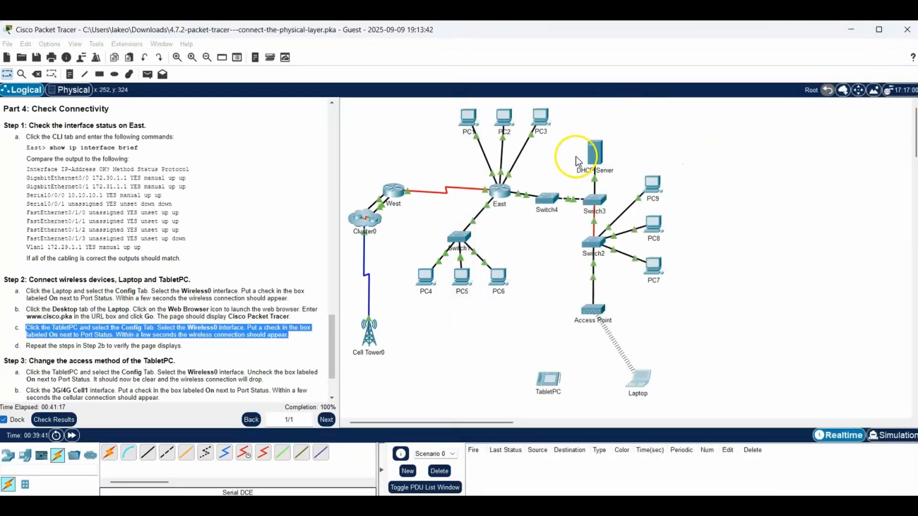
left_click(546, 385)
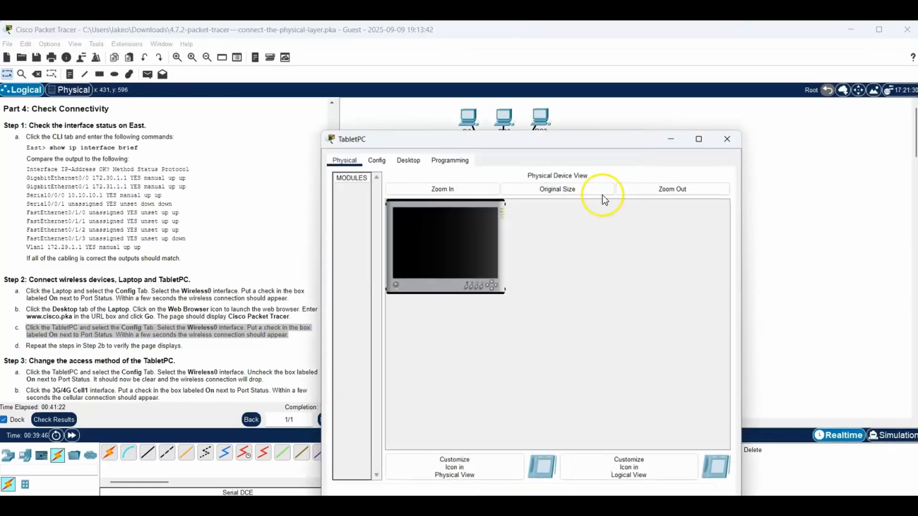
left_click_drag(566, 142, 739, 47)
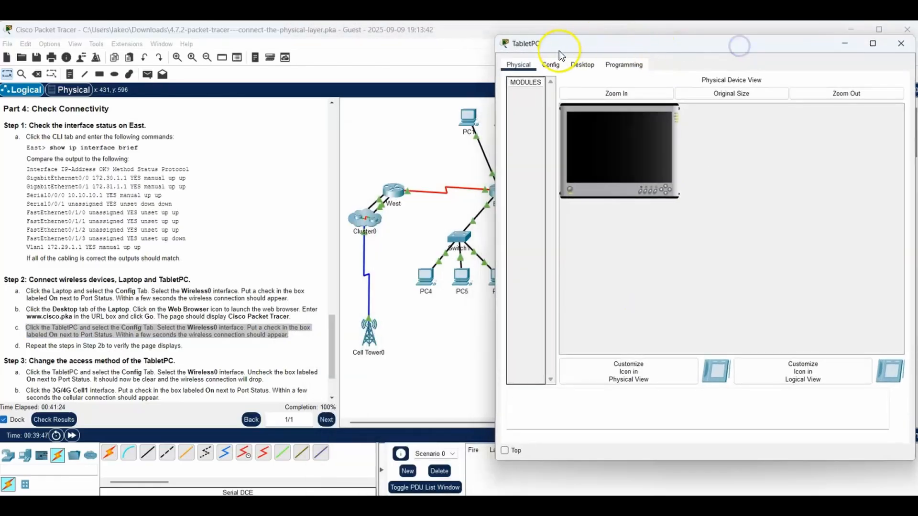
left_click(552, 66)
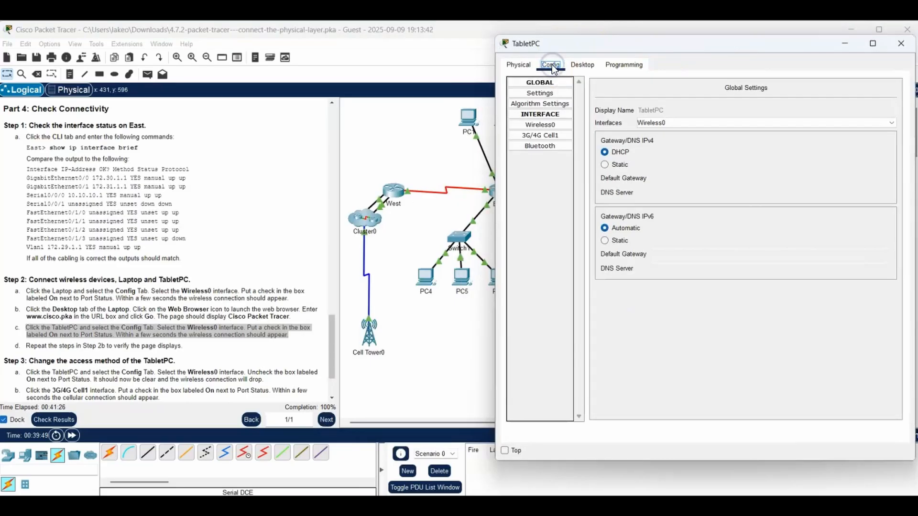
left_click(542, 125)
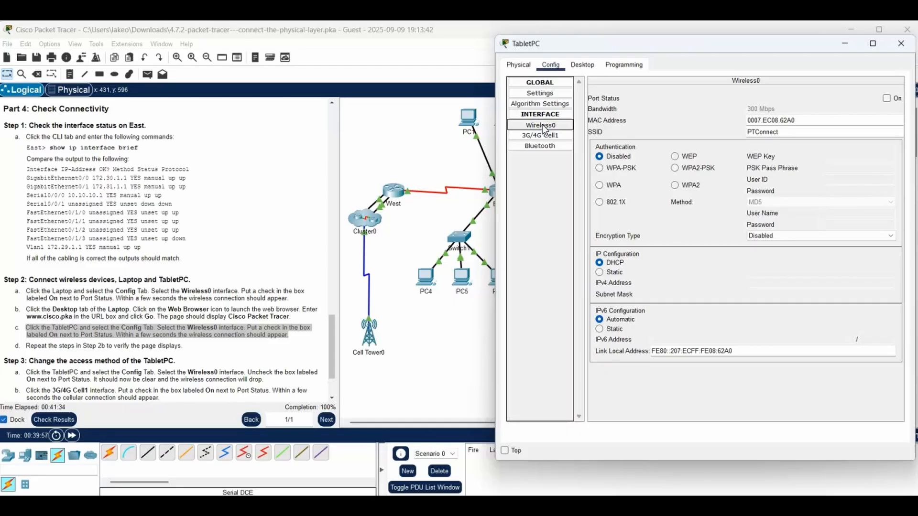
left_click(887, 99)
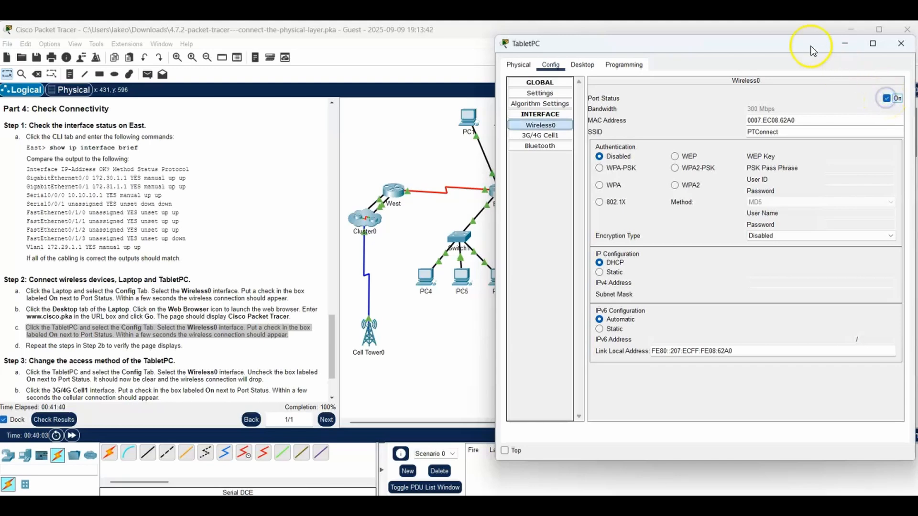
left_click_drag(808, 46, 345, 79)
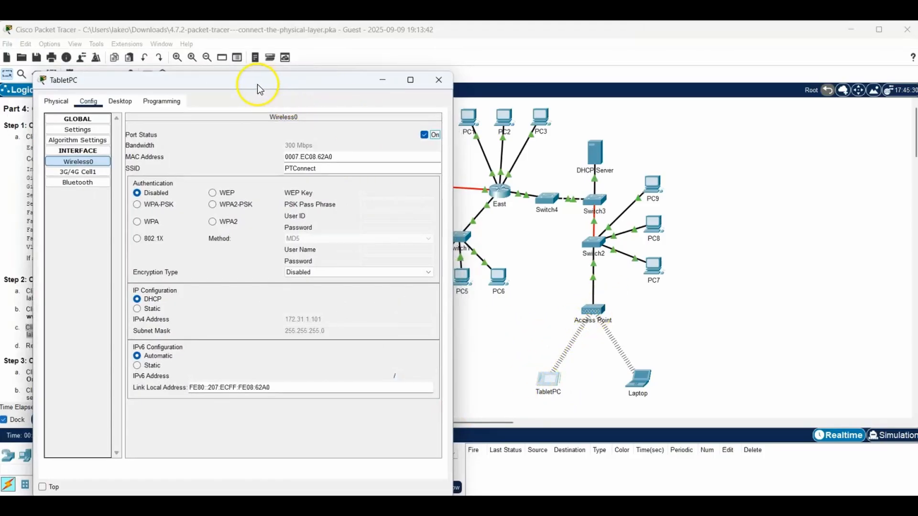
left_click_drag(252, 89, 667, 71)
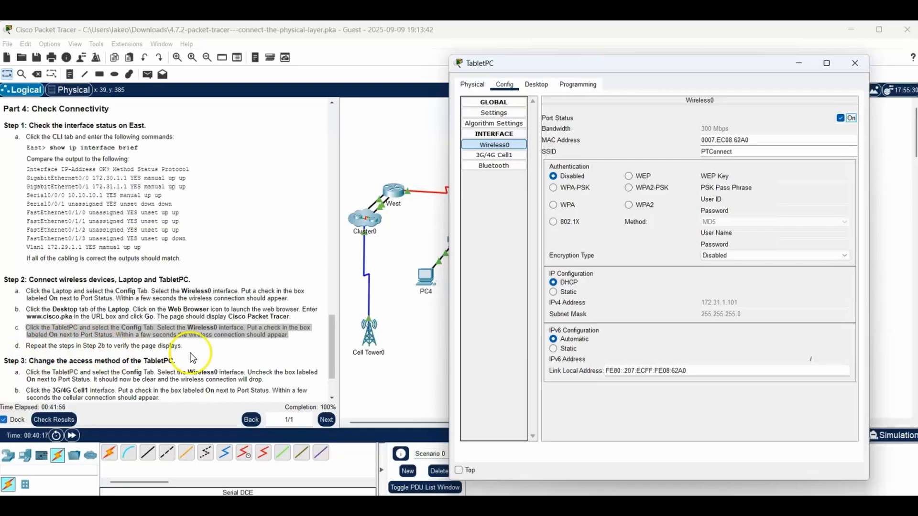
left_click(459, 471)
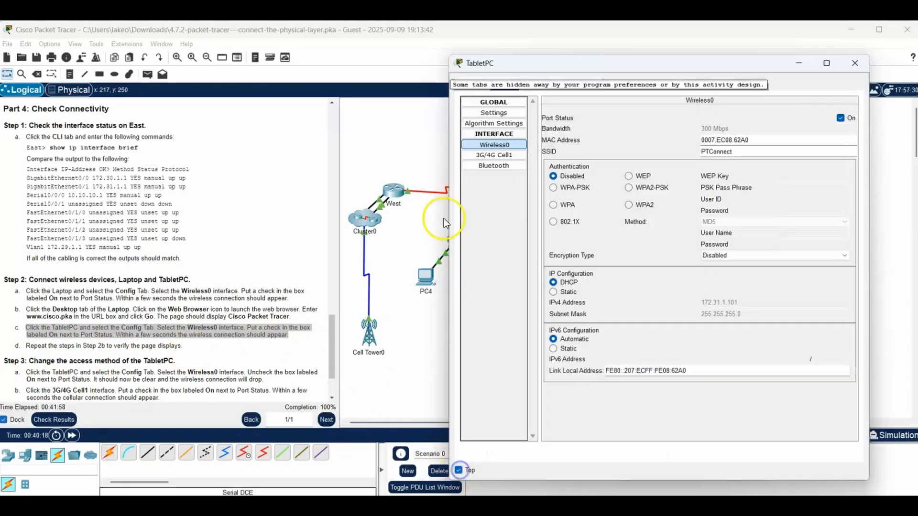
left_click(537, 85)
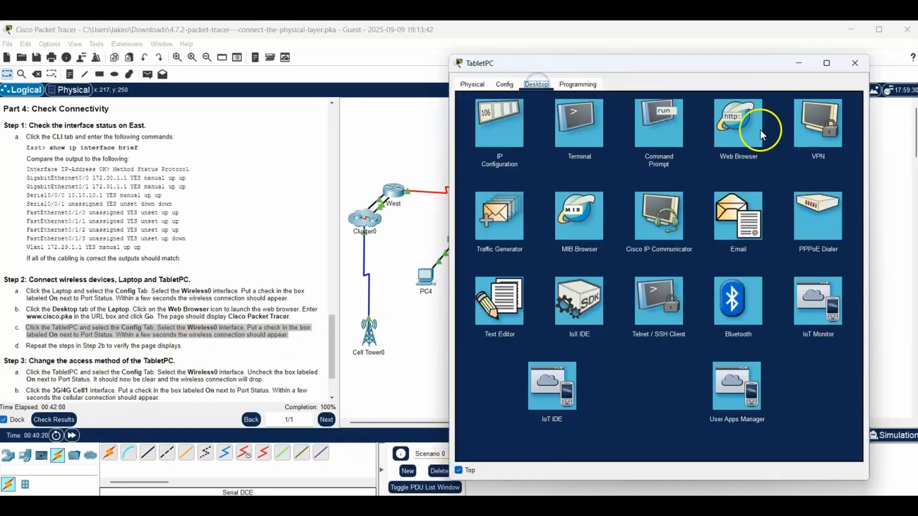
left_click(731, 126)
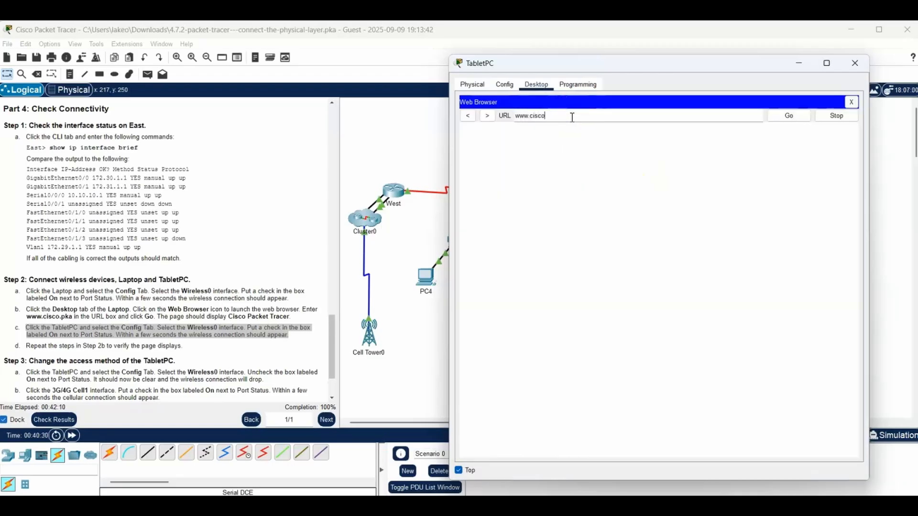
type("www.cisco.pka")
left_click(788, 116)
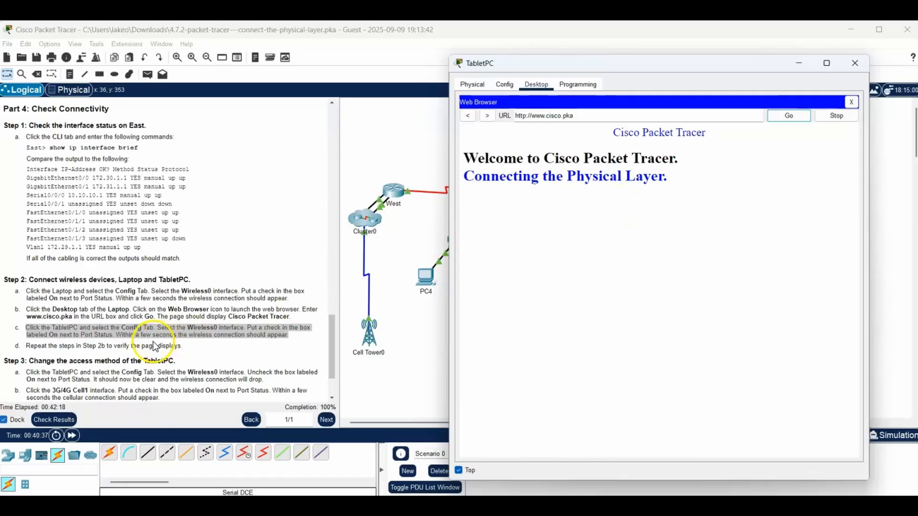
left_click(798, 63)
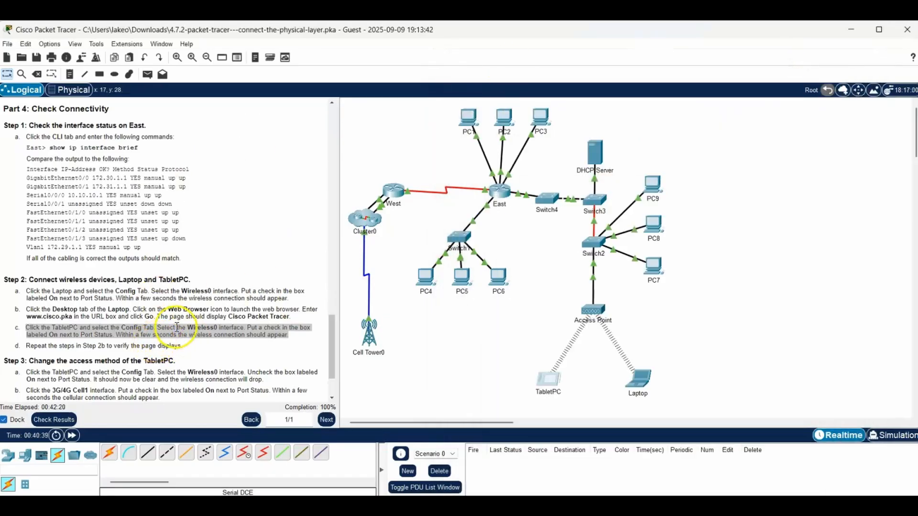
- Highlight the Step 3 heading, turn off the TabletPC's Wireless0 port, and check its link to the Access Point in the topology
left_click_drag(332, 354, 334, 370)
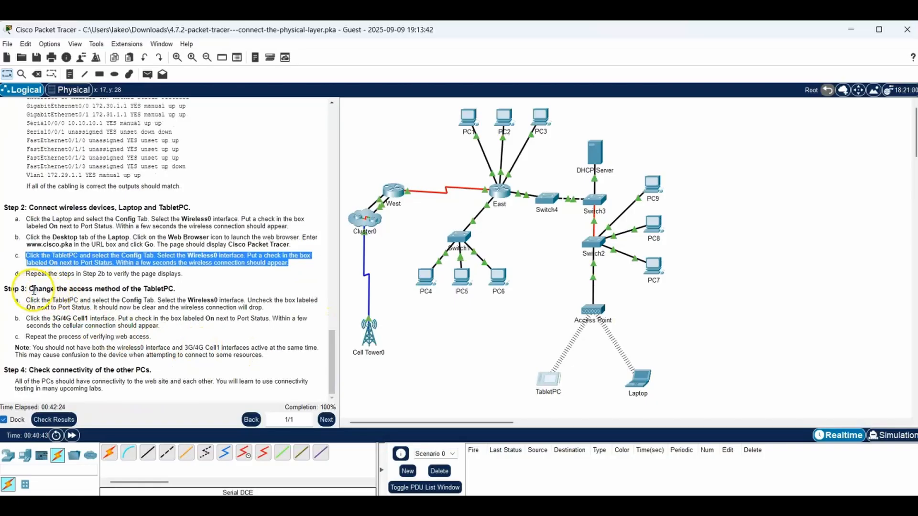
left_click_drag(29, 288, 178, 288)
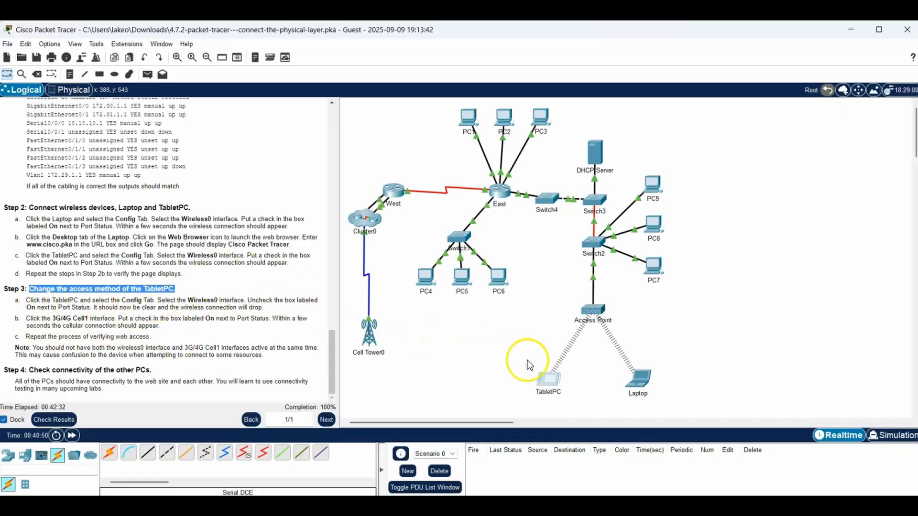
left_click(551, 377)
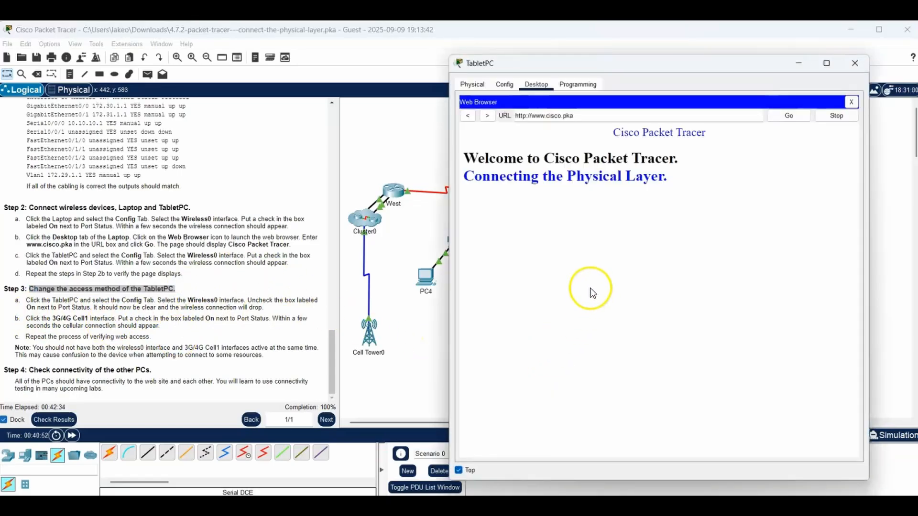
left_click(506, 86)
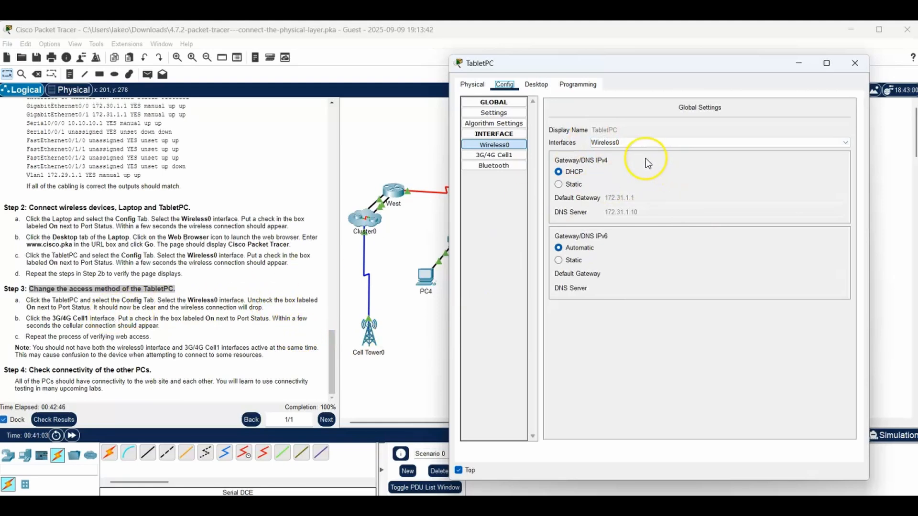
left_click(512, 144)
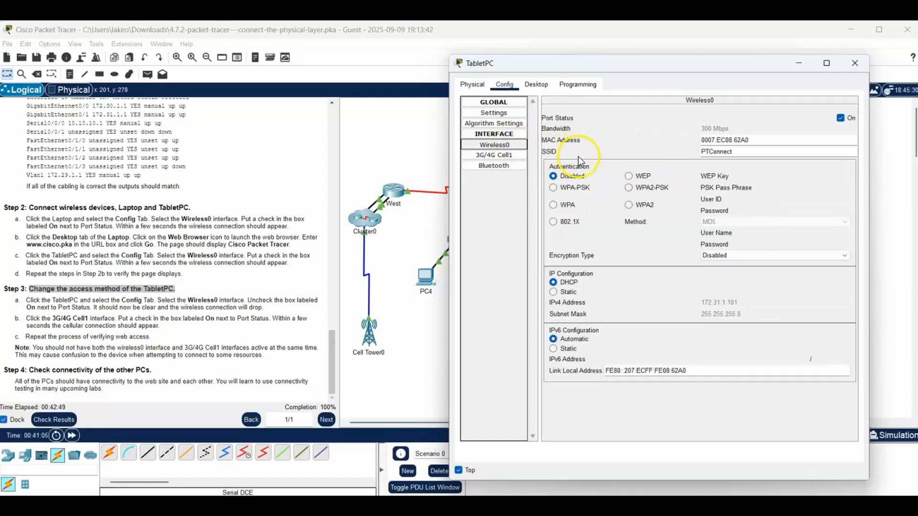
left_click(841, 118)
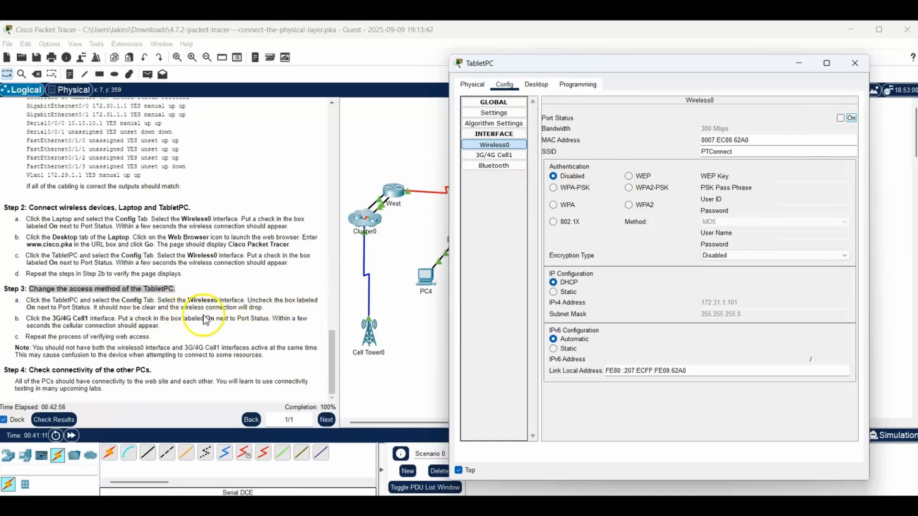
left_click_drag(672, 67, 294, 88)
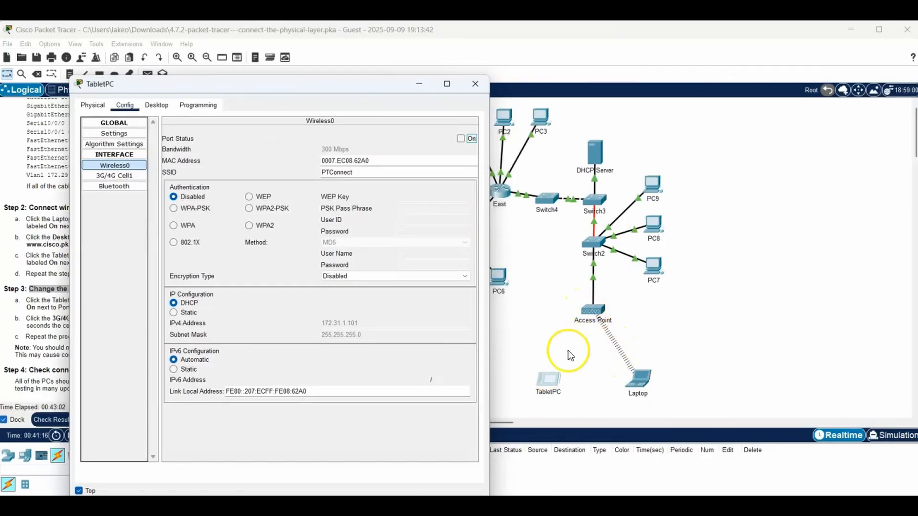
left_click_drag(278, 78, 697, 60)
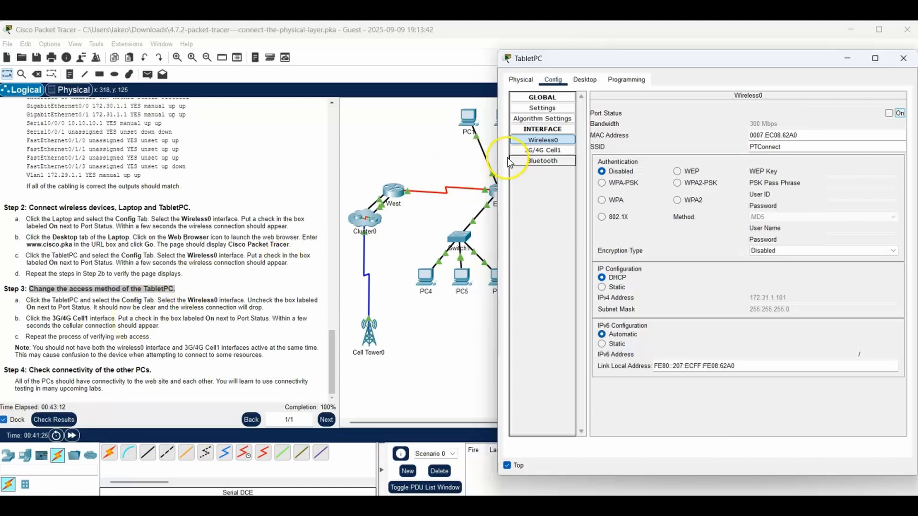
- Turn on the TabletPC's 3G/4G Cell1 port and check its cellular link to Cell Tower0 in the topology
left_click(539, 152)
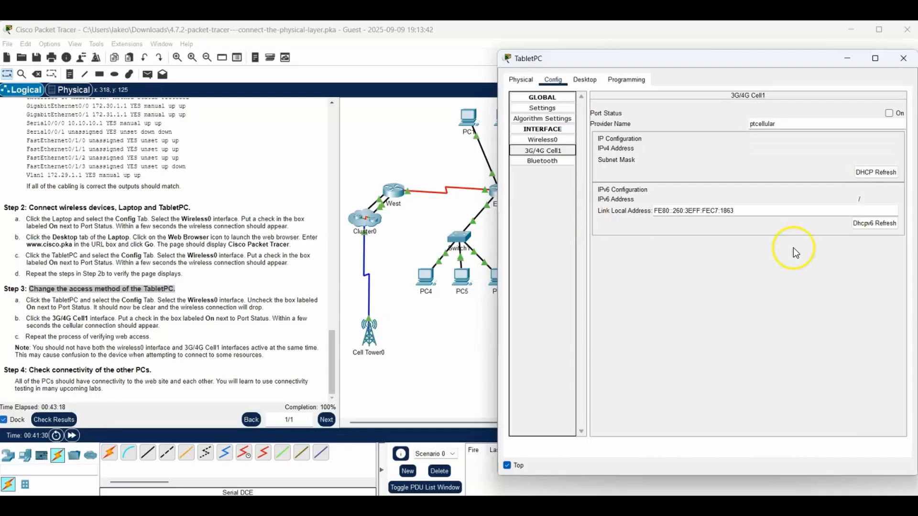
left_click(889, 114)
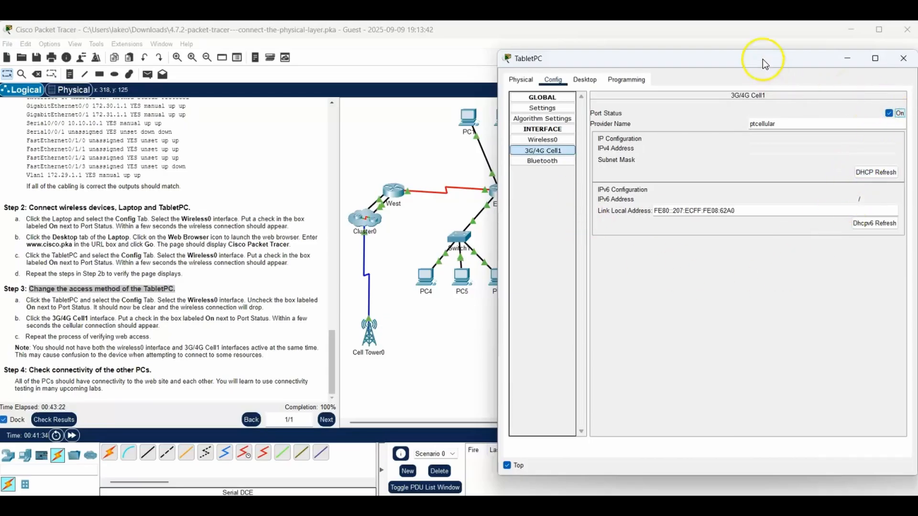
left_click_drag(762, 59, 812, 87)
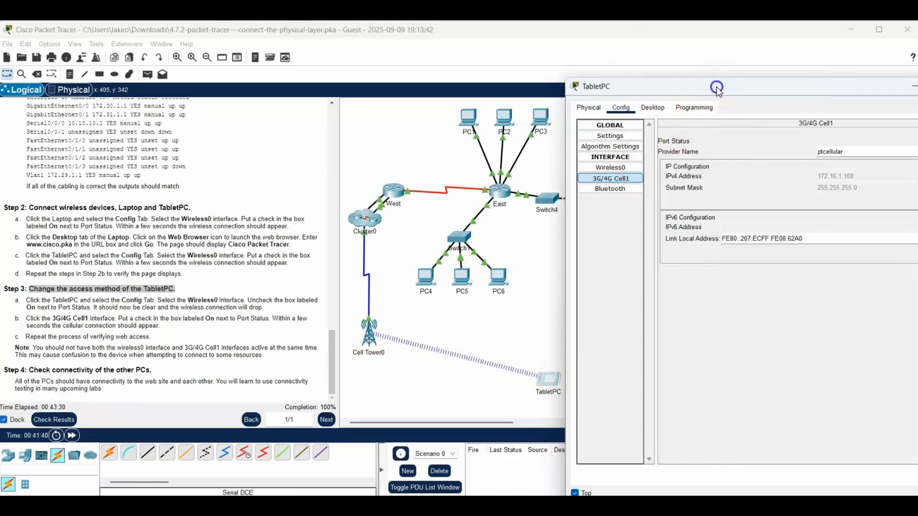
left_click_drag(715, 88, 222, 91)
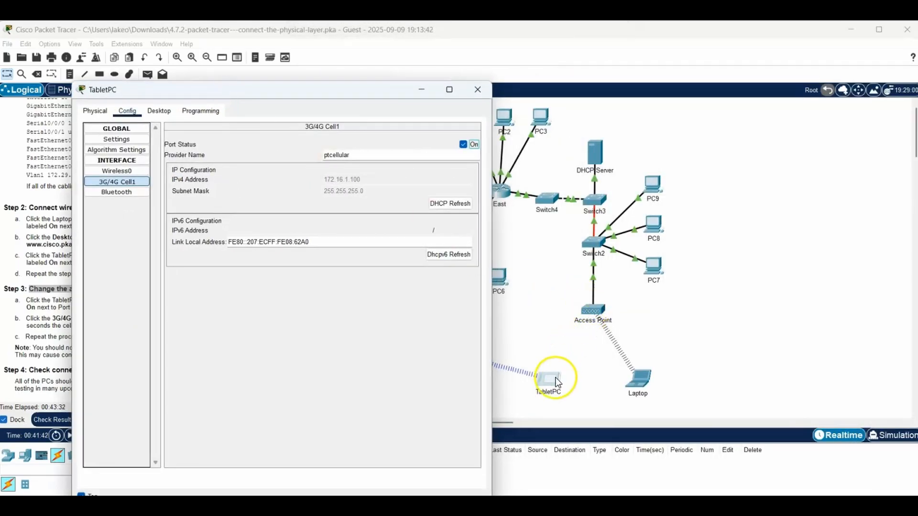
left_click_drag(281, 95, 672, 74)
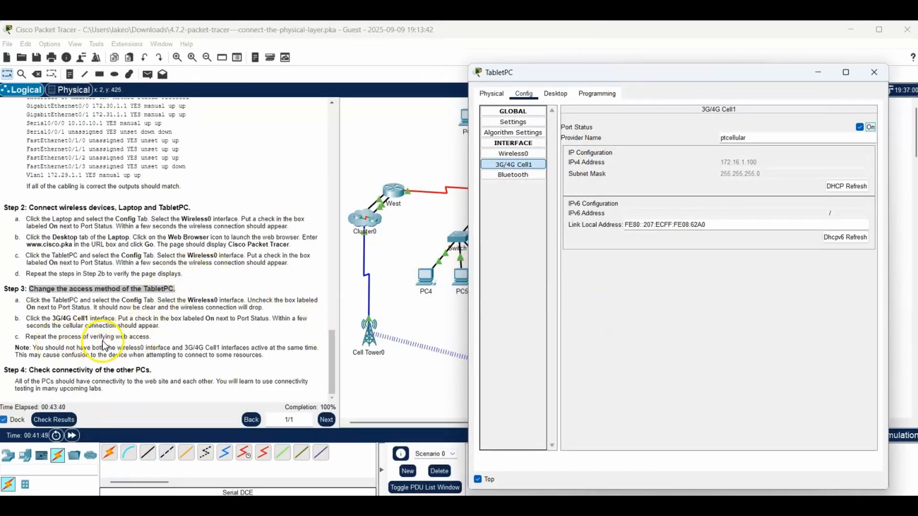
left_click(551, 94)
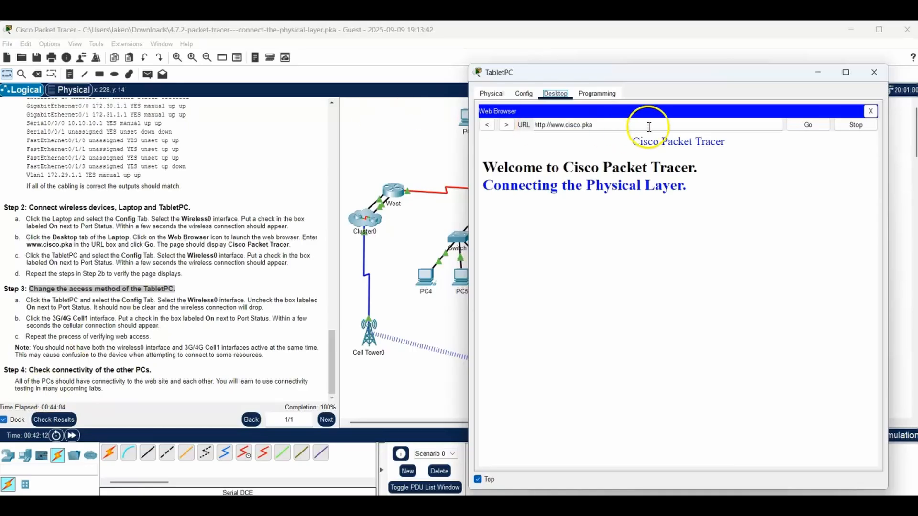
mouse_move(678, 73)
left_mouse_down()
mouse_move(671, 65)
mouse_move(494, 76)
mouse_move(667, 71)
left_mouse_up()
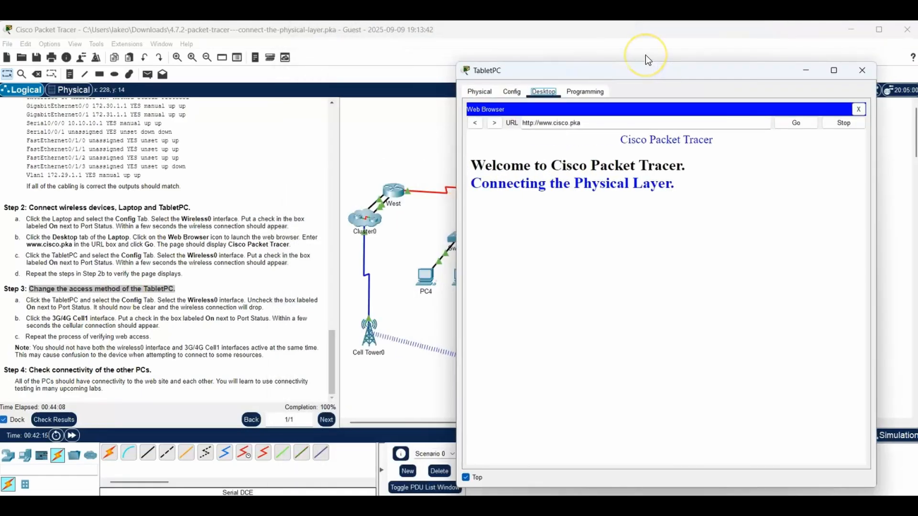